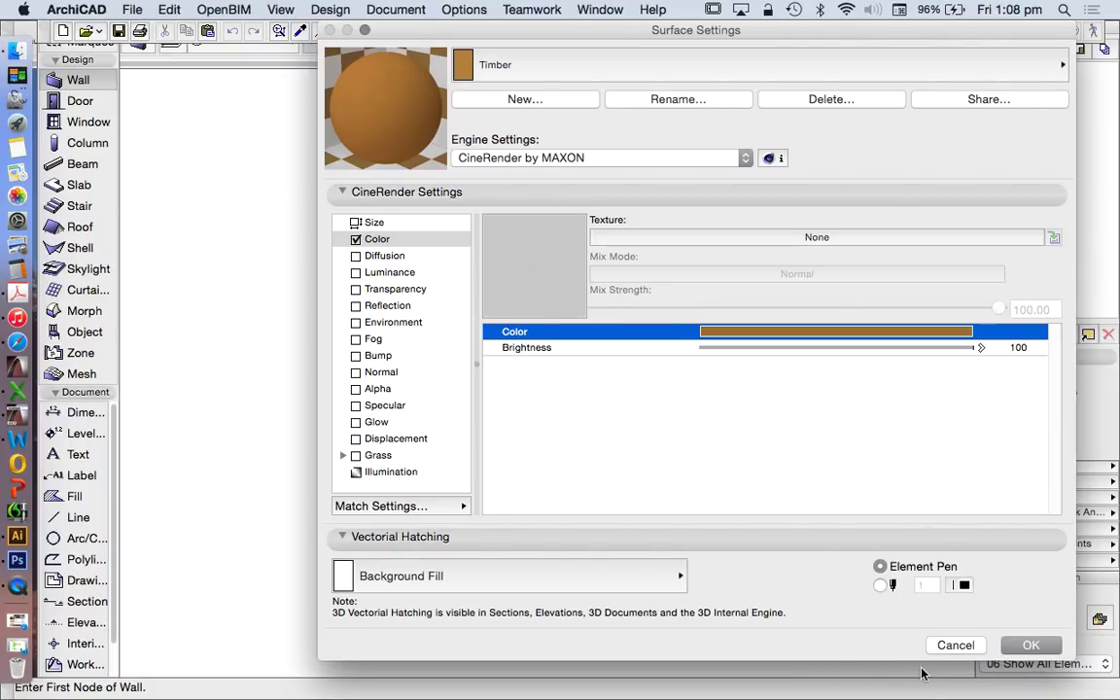
Cancel the Surface Settings dialog without saving changes.
{"action": "left_click", "coordinate": [953, 644]}
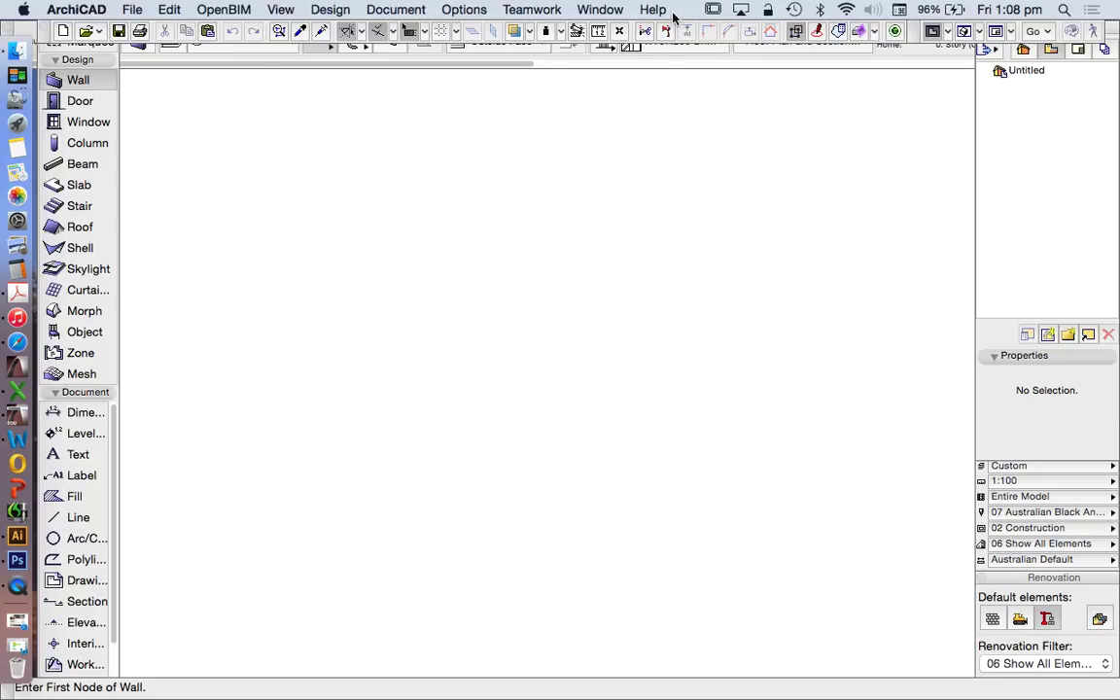
{"action": "left_click", "coordinate": [88, 11]}
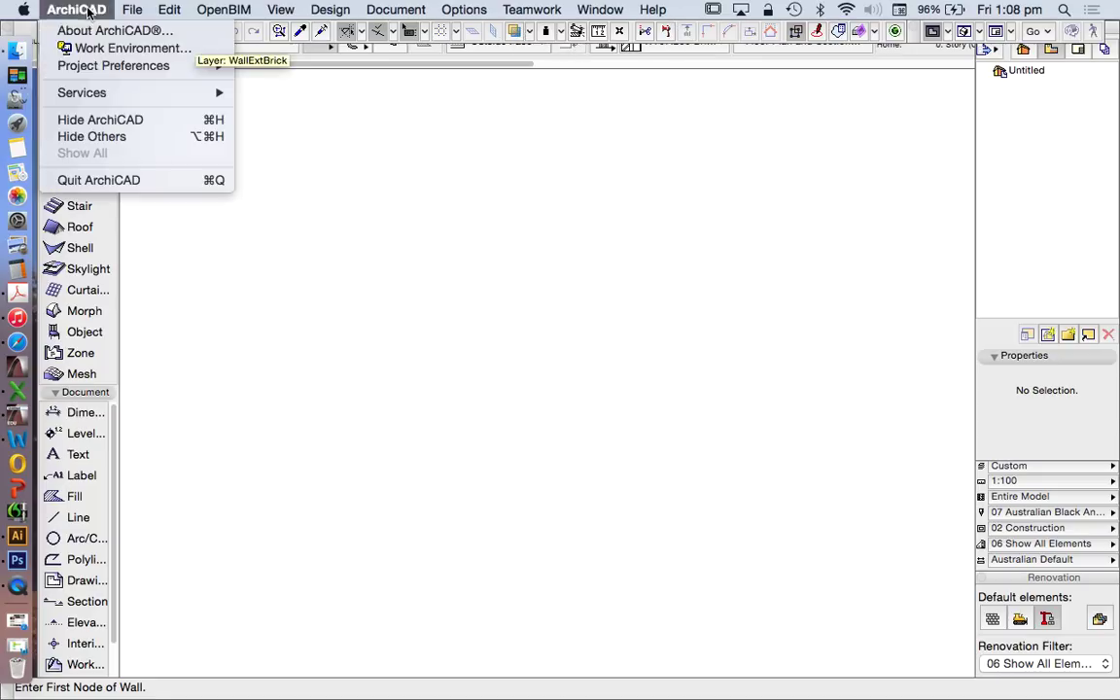
{"action": "left_click", "coordinate": [366, 352]}
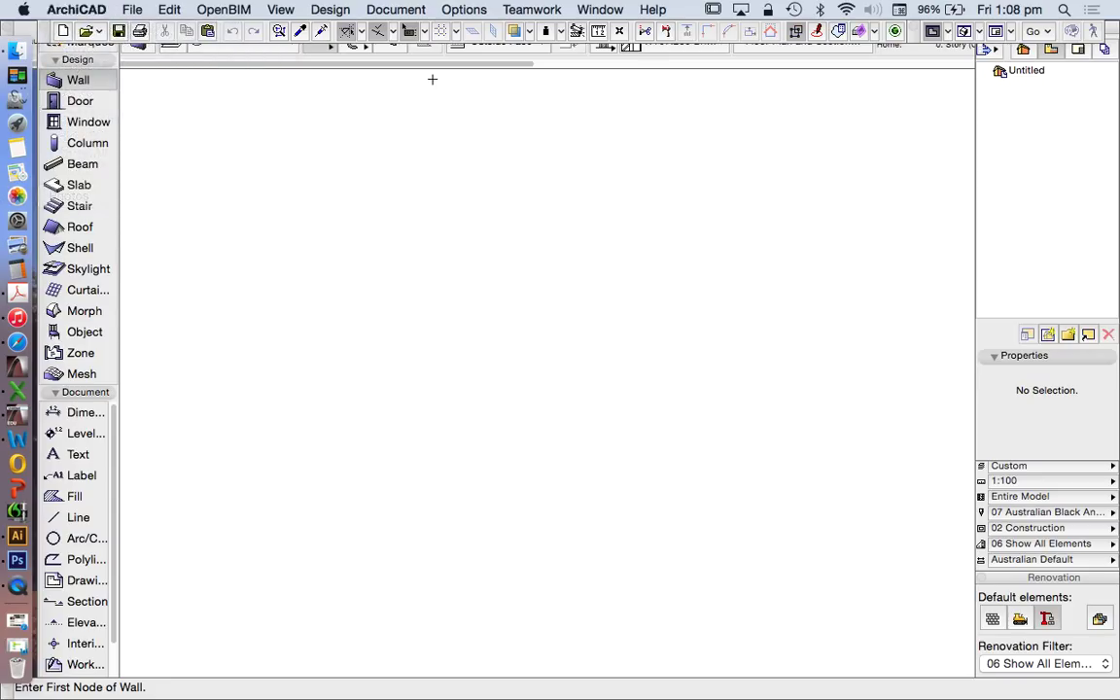
Reopen Surface Settings from Element Attributes, keep Blockwork selected, and cancel again.
{"action": "left_click", "coordinate": [457, 10]}
{"action": "mouse_move", "coordinate": [700, 32]}
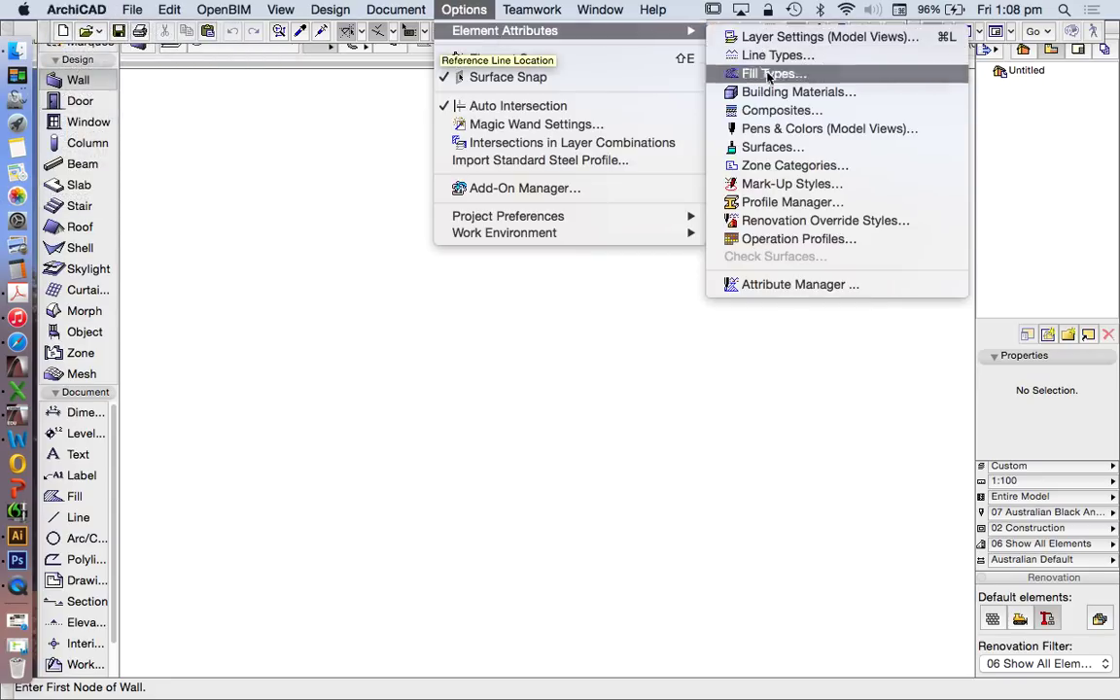
{"action": "left_click", "coordinate": [778, 147]}
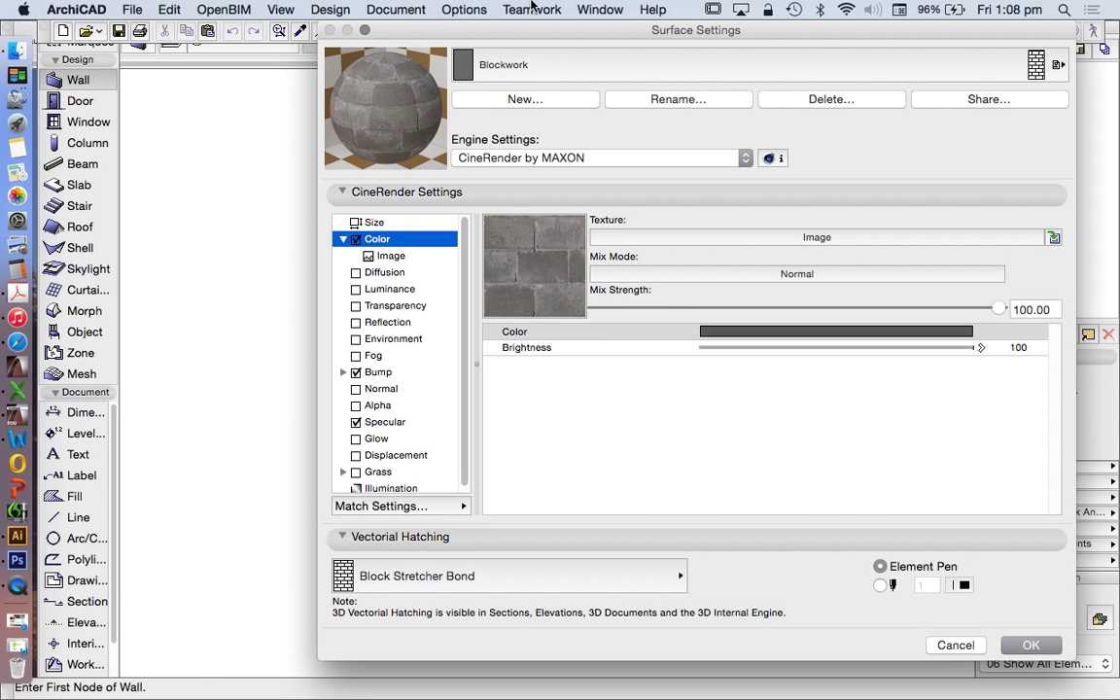
{"action": "left_click", "coordinate": [569, 64]}
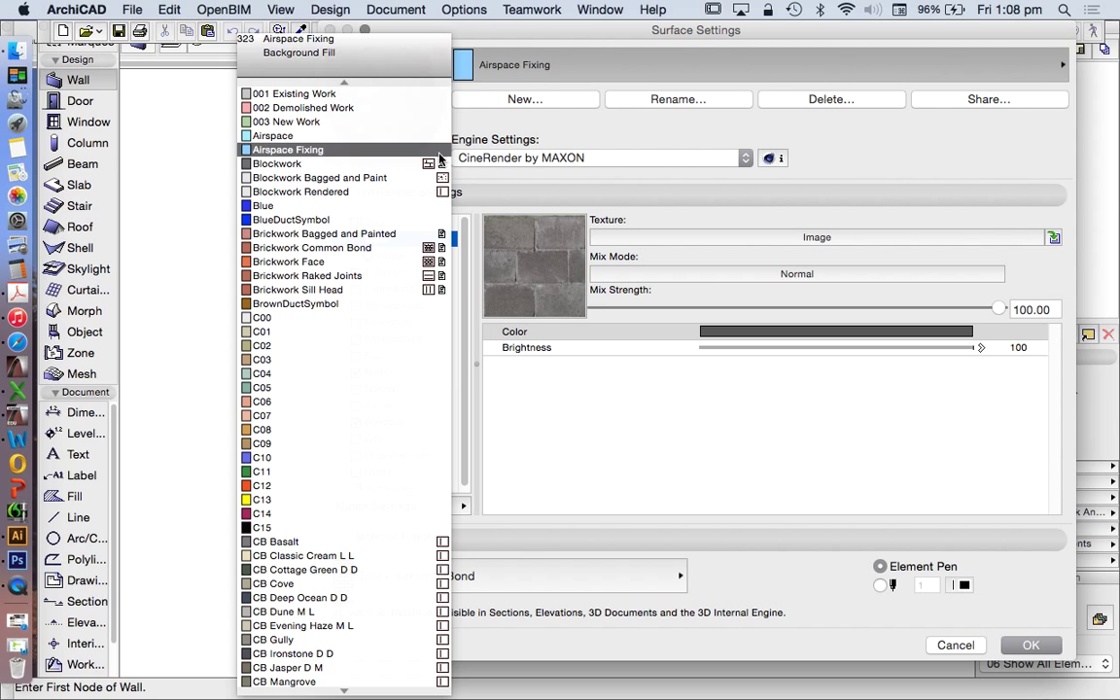
{"action": "left_click", "coordinate": [185, 192]}
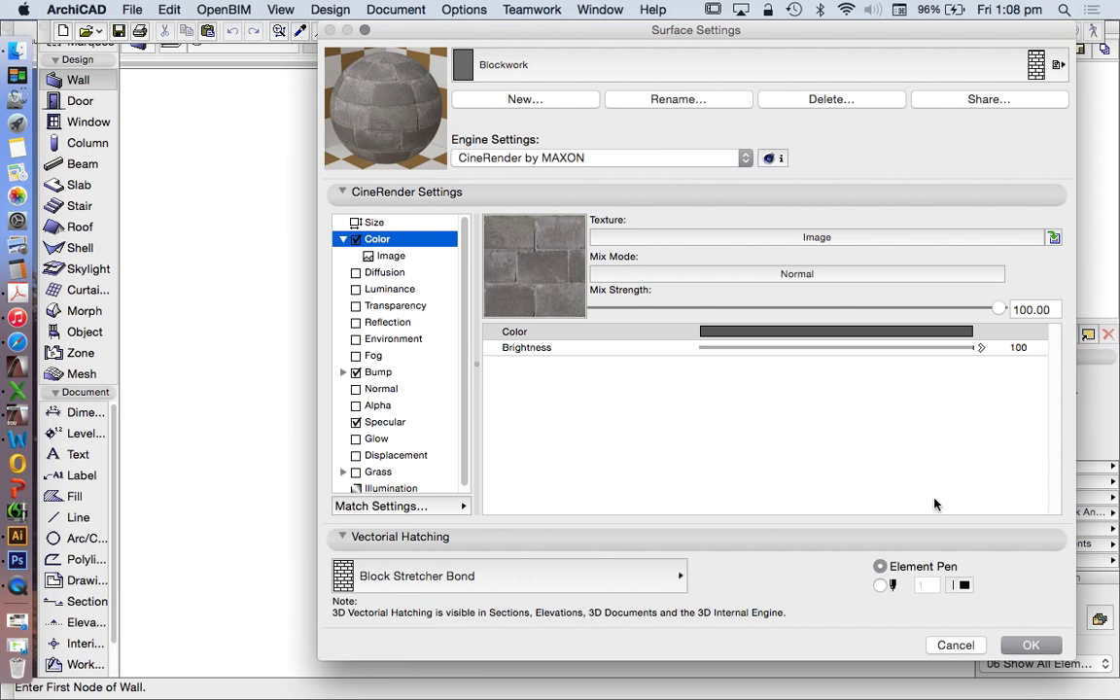
{"action": "left_click", "coordinate": [957, 645]}
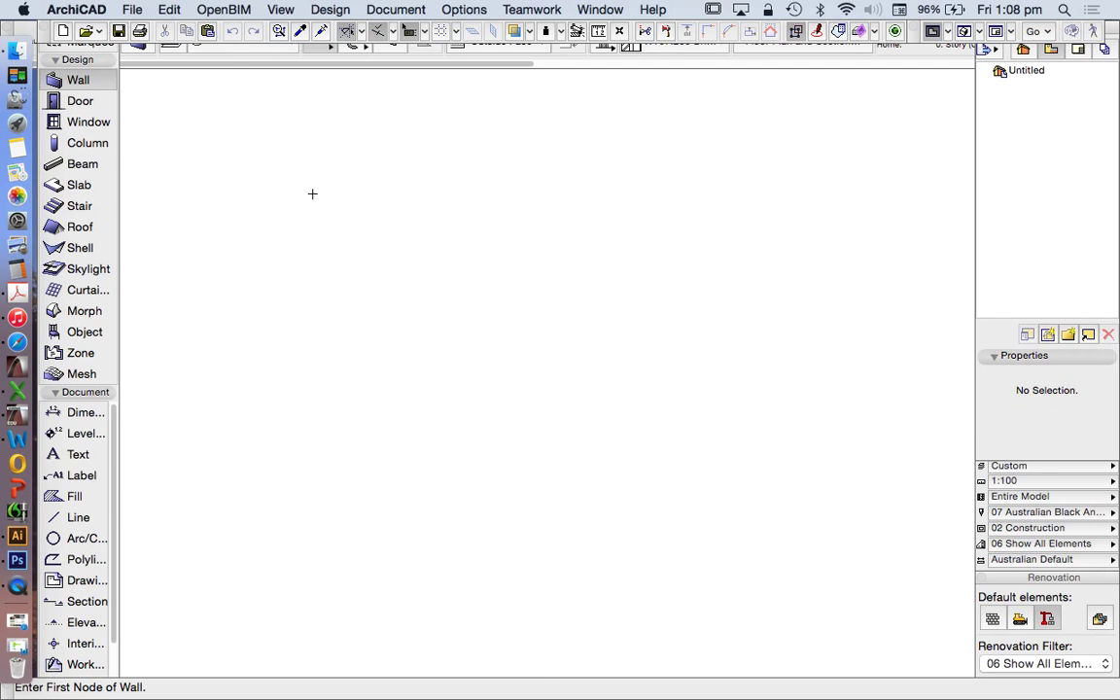
Hide ArchiCAD to reveal the desktop, then bring it back from the Dock.
{"action": "left_click", "coordinate": [76, 10]}
{"action": "left_click", "coordinate": [106, 119]}
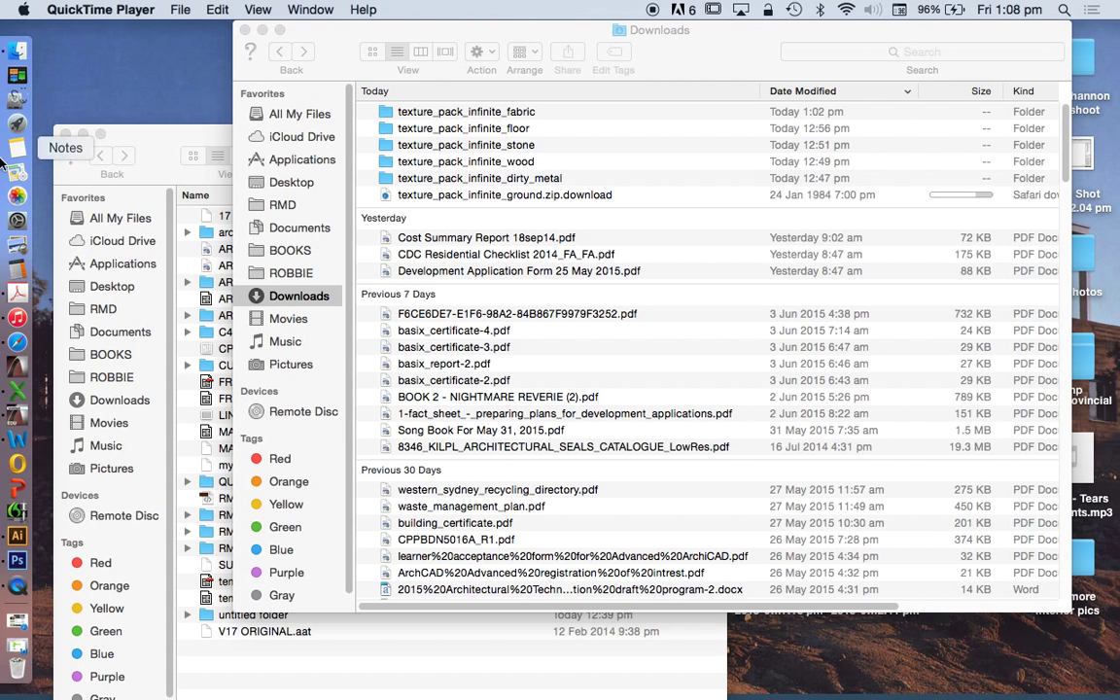
{"action": "left_click", "coordinate": [8, 384]}
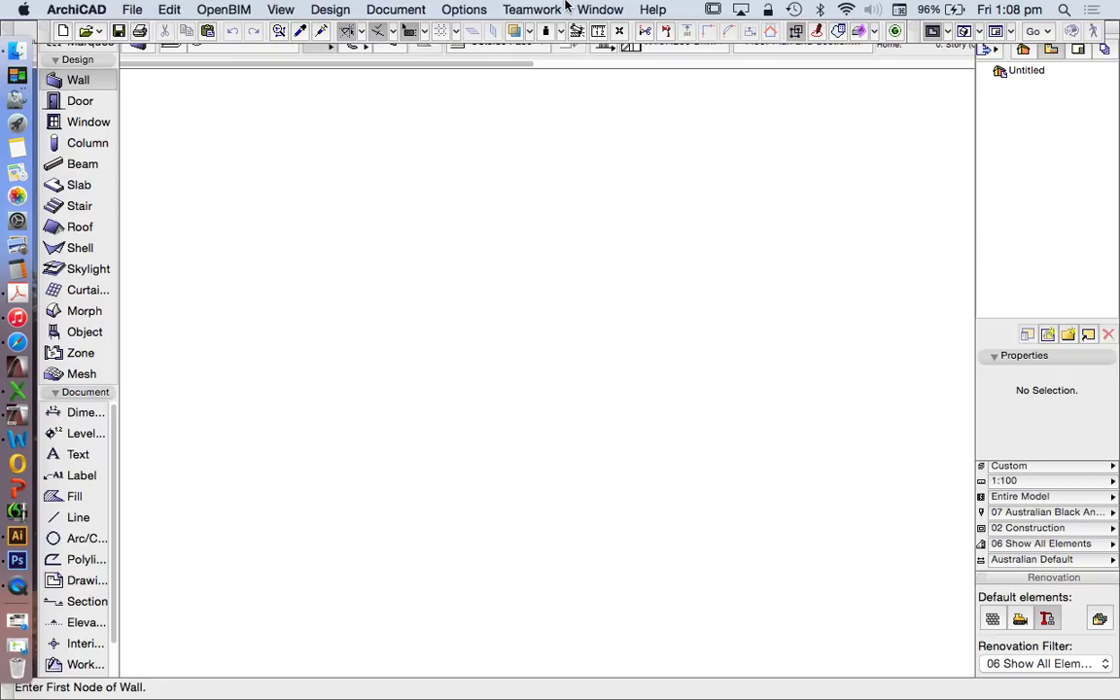
Reveal New & Reset All in the File > New menu by holding Option.
{"action": "left_click", "coordinate": [129, 8]}
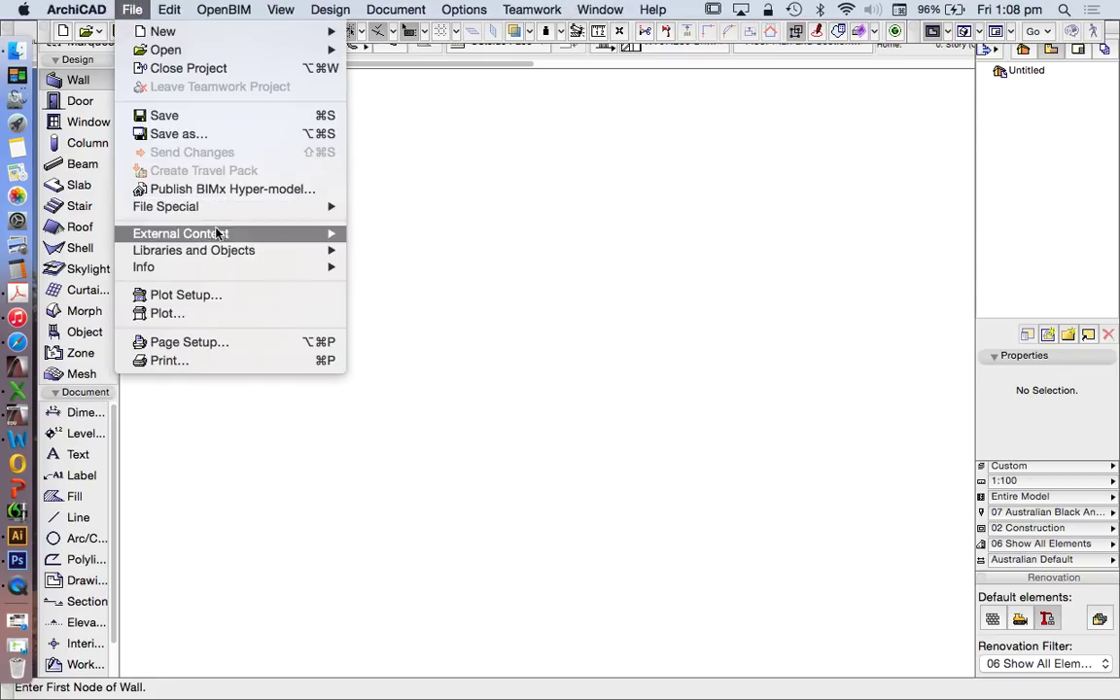
{"action": "mouse_move", "coordinate": [162, 33]}
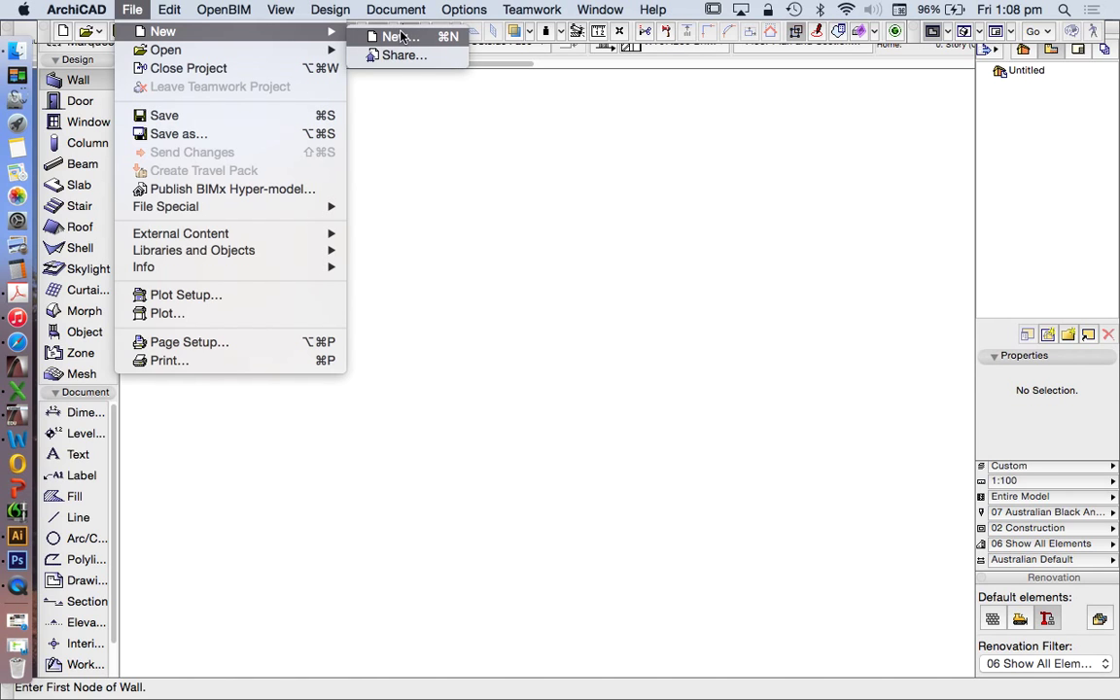
{"action": "key", "text": "alt"}
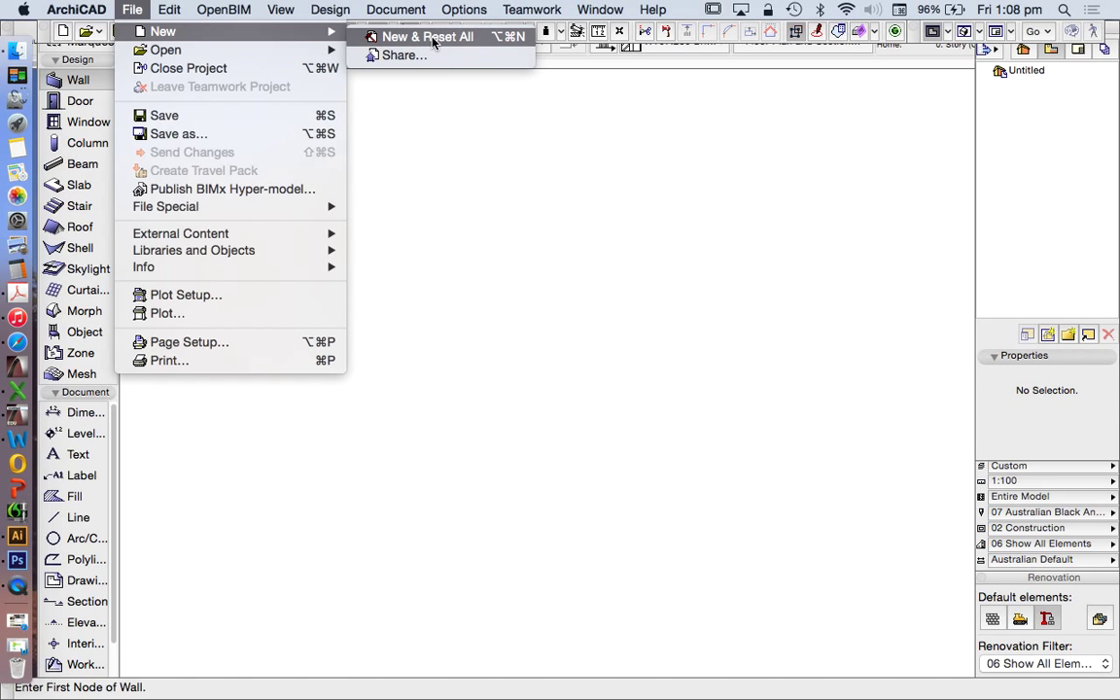
Cancel the stray wall with Escape, returning to element selection.
{"action": "left_click", "coordinate": [477, 245]}
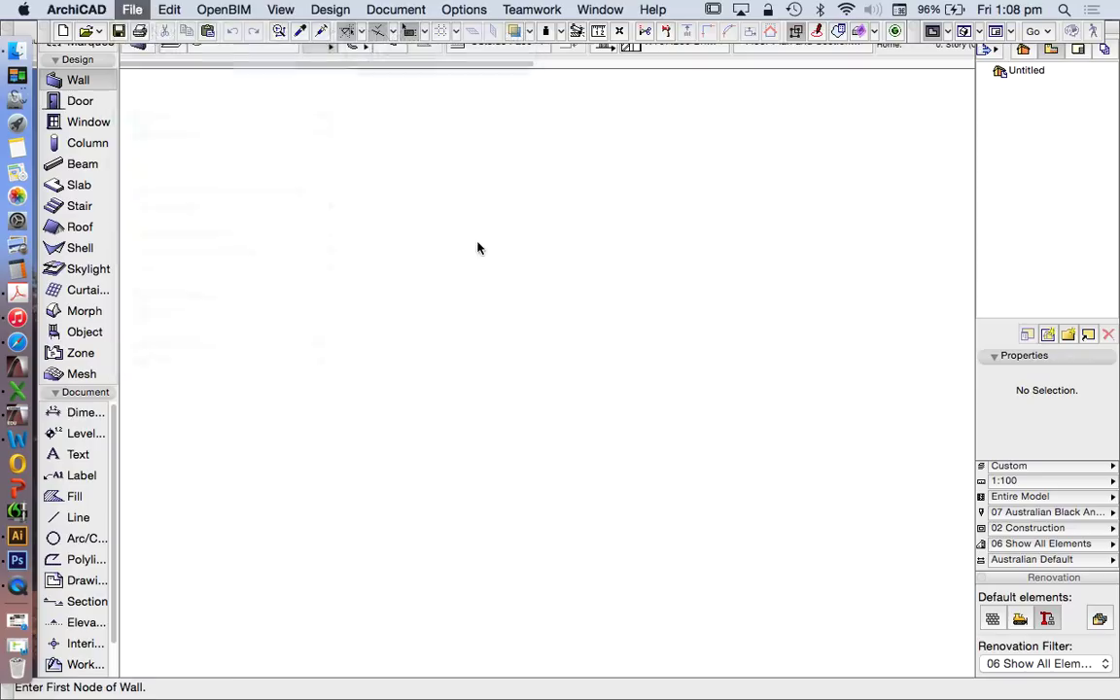
{"action": "left_click", "coordinate": [476, 242]}
{"action": "key", "text": "Escape"}
{"action": "key", "text": "Escape"}
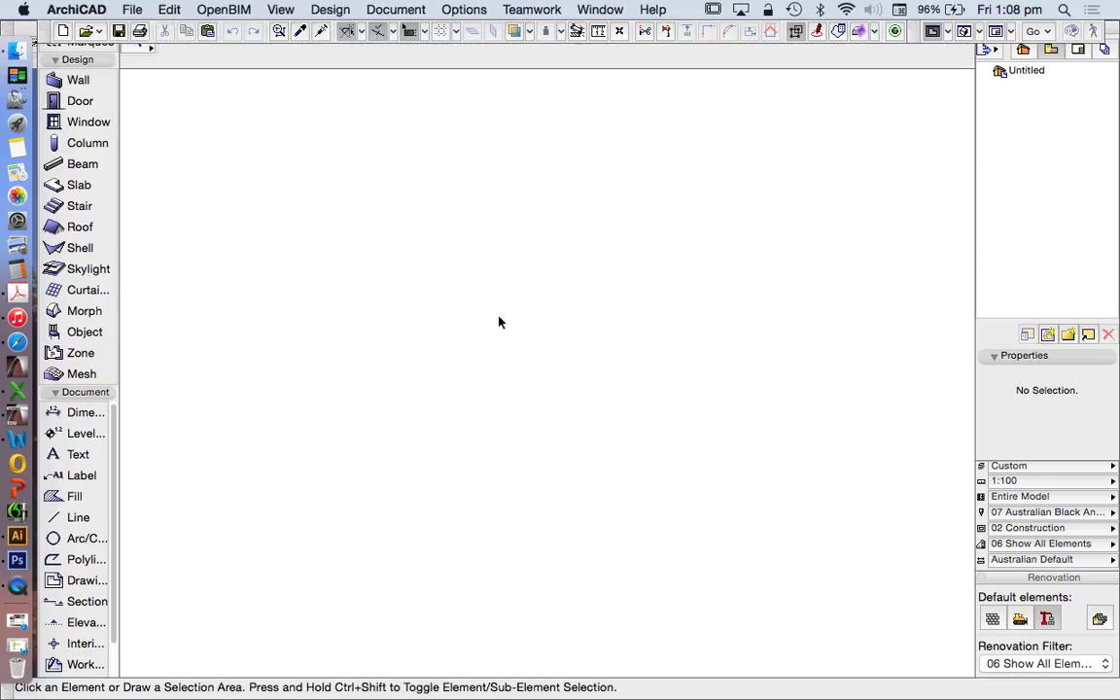
{"action": "left_click", "coordinate": [453, 7]}
Open Surface Settings and switch the surface to 001 Existing Work, then 002 Demolished Work.
{"action": "mouse_move", "coordinate": [483, 33]}
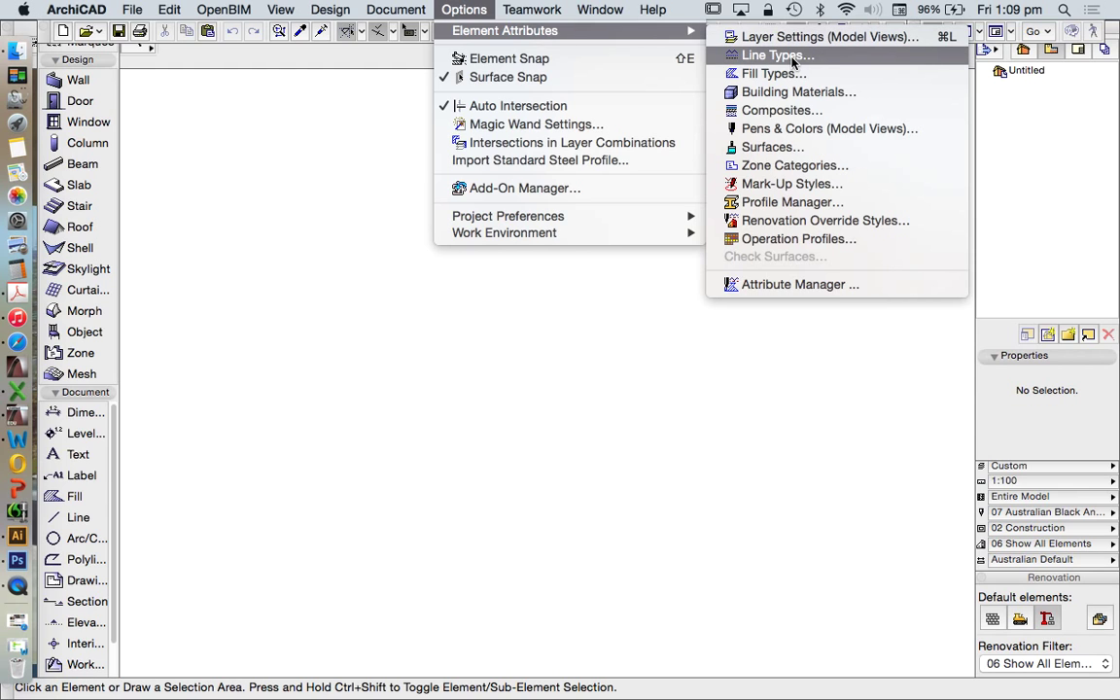
{"action": "left_click", "coordinate": [768, 146]}
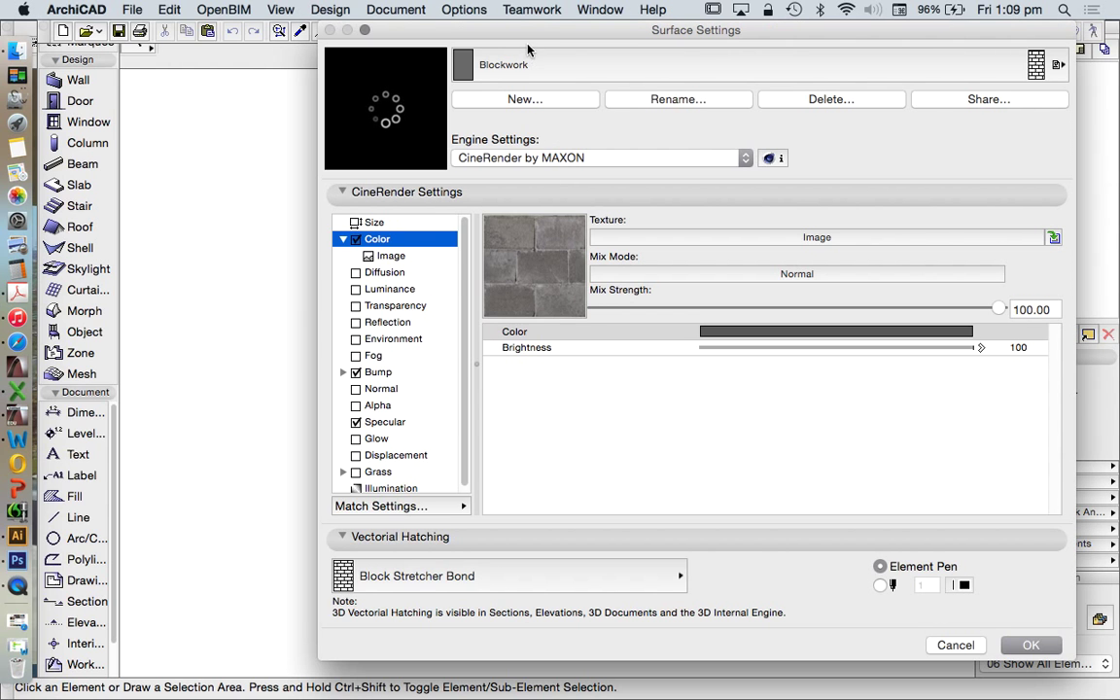
{"action": "left_click", "coordinate": [699, 67]}
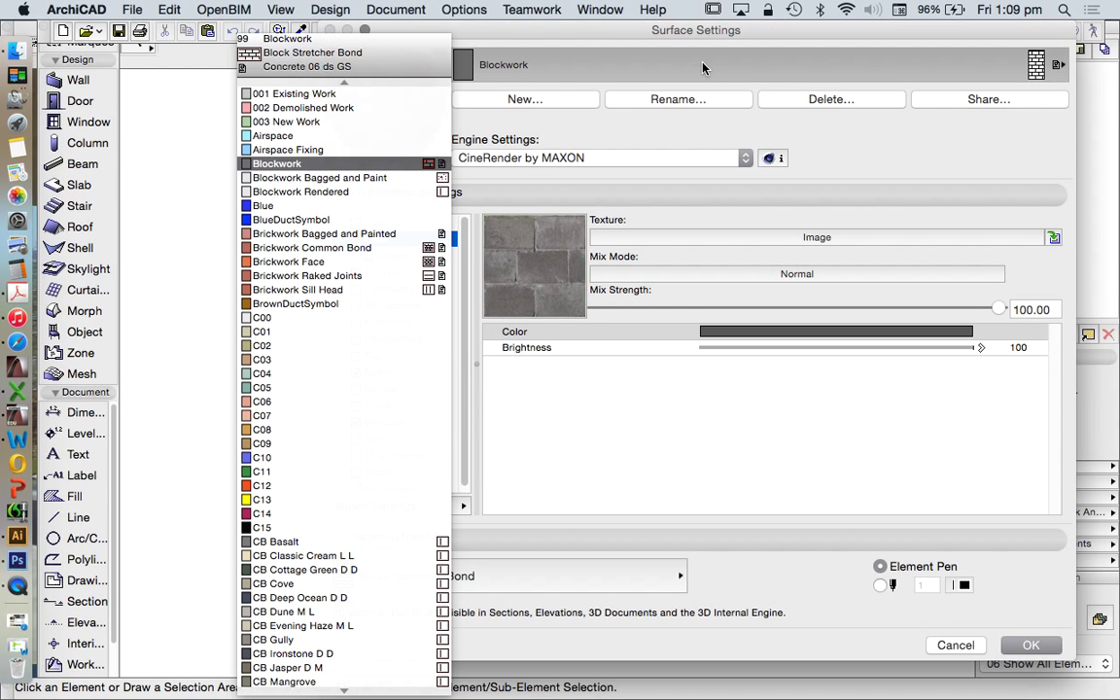
{"action": "left_click", "coordinate": [333, 93]}
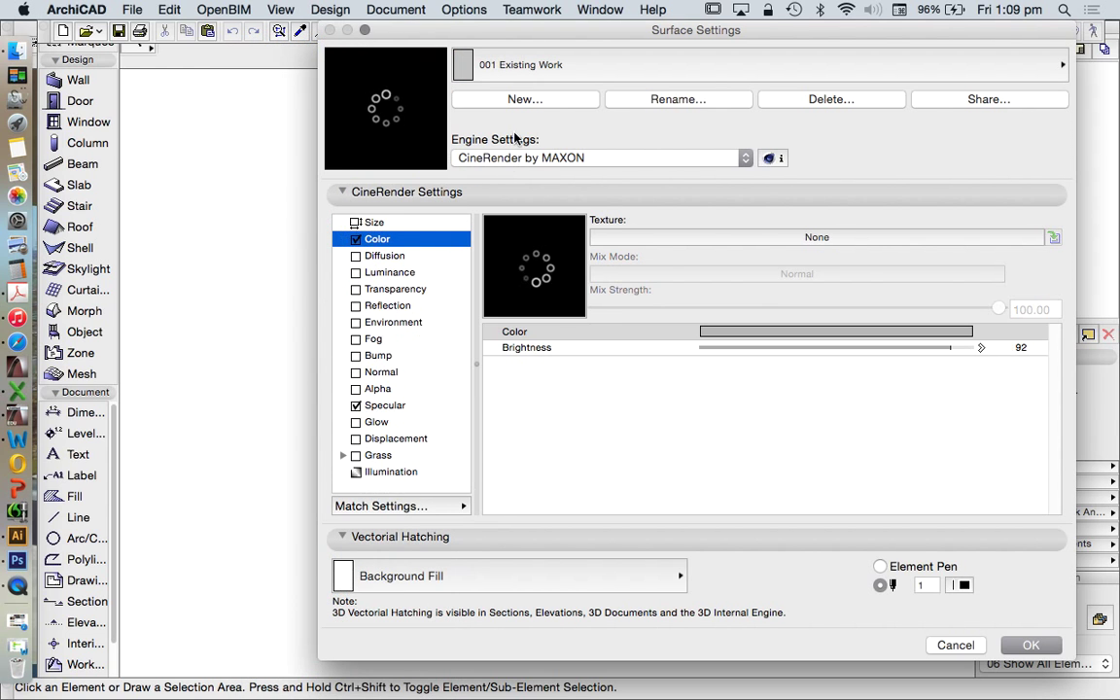
{"action": "left_click", "coordinate": [681, 64]}
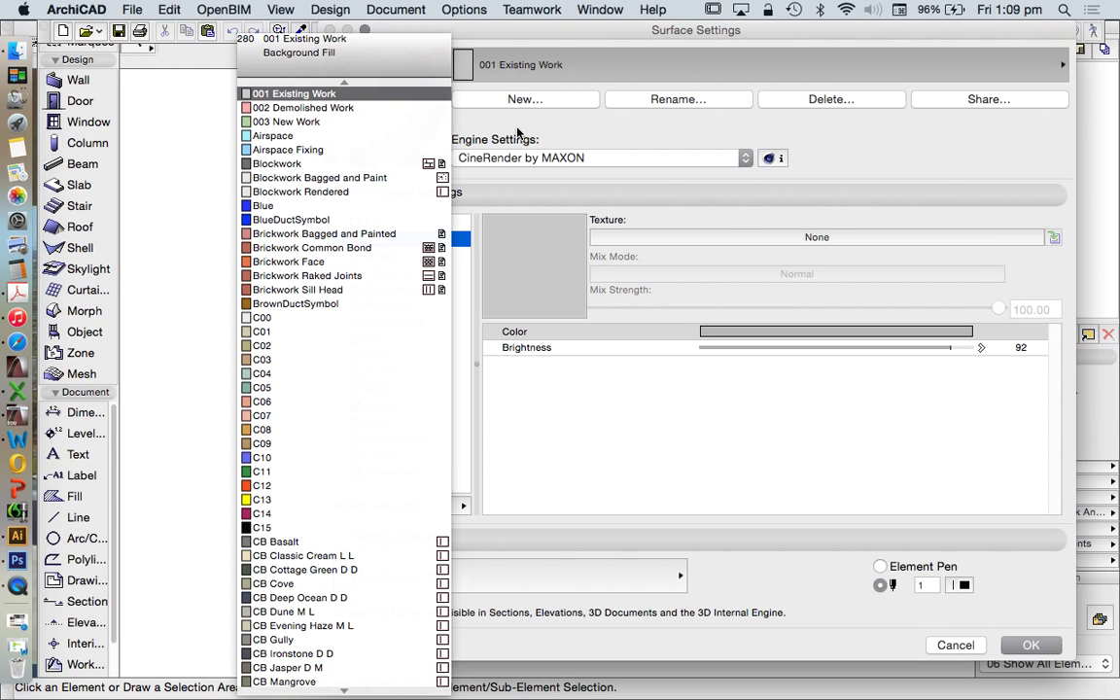
{"action": "left_click", "coordinate": [365, 115]}
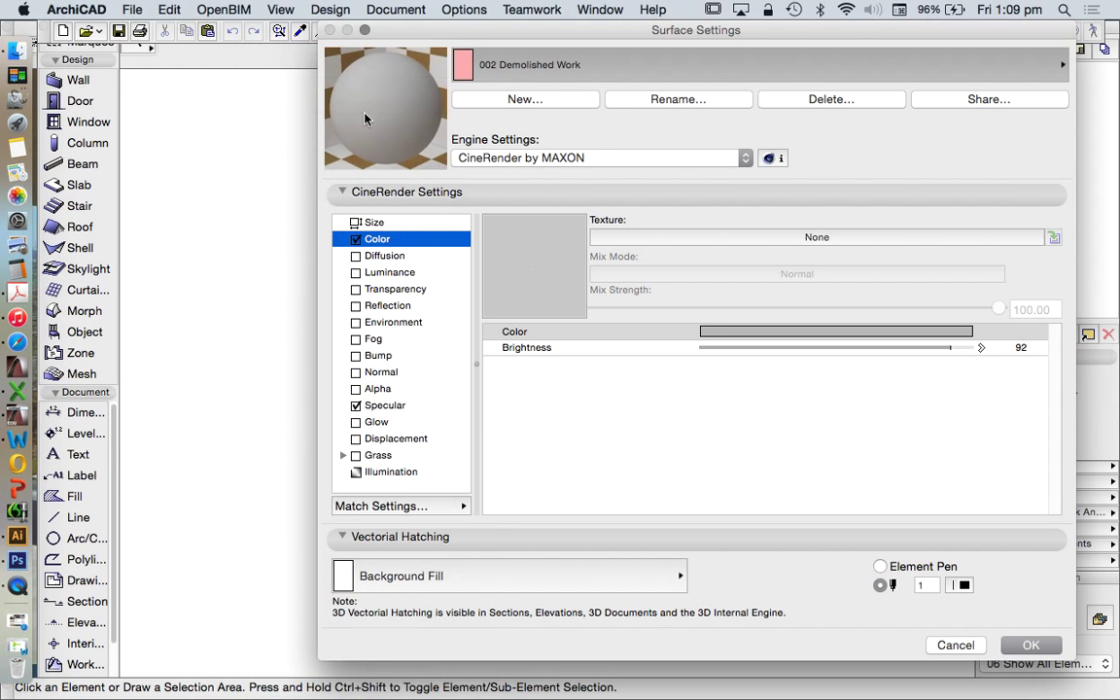
Browse the surface name list down to Timber Pine Polished.
{"action": "left_click", "coordinate": [583, 65]}
{"action": "scroll", "coordinate": [317, 531], "scroll_direction": "down", "scroll_amount": 5}
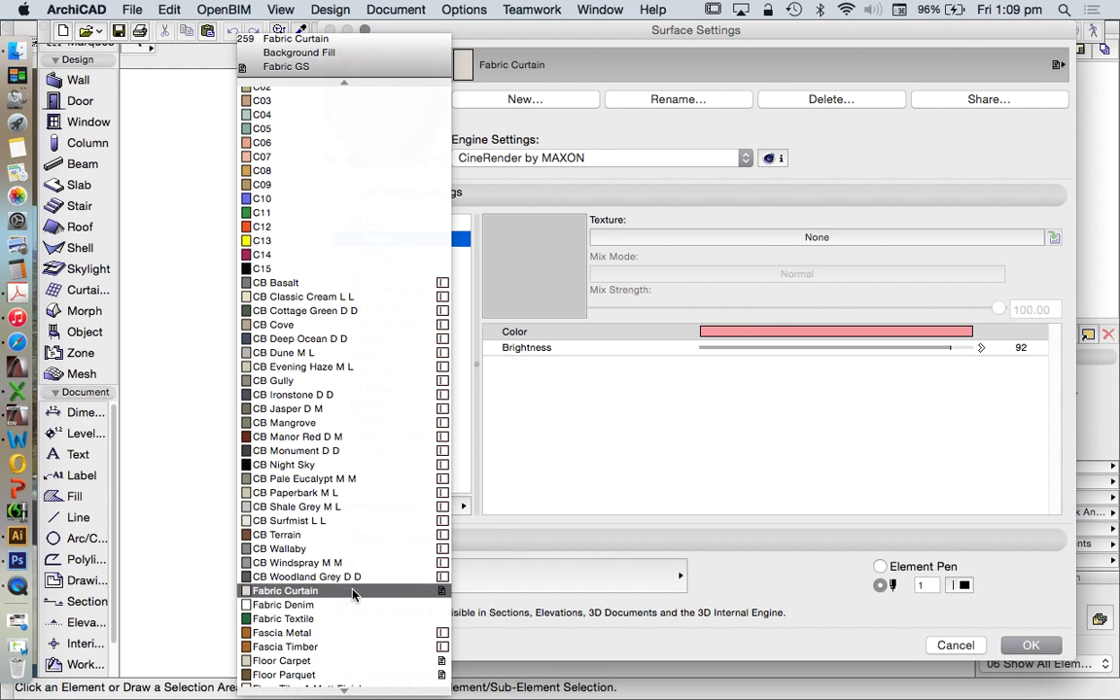
{"action": "scroll", "coordinate": [359, 462], "scroll_direction": "down", "scroll_amount": 5}
{"action": "scroll", "coordinate": [362, 465], "scroll_direction": "up", "scroll_amount": 10}
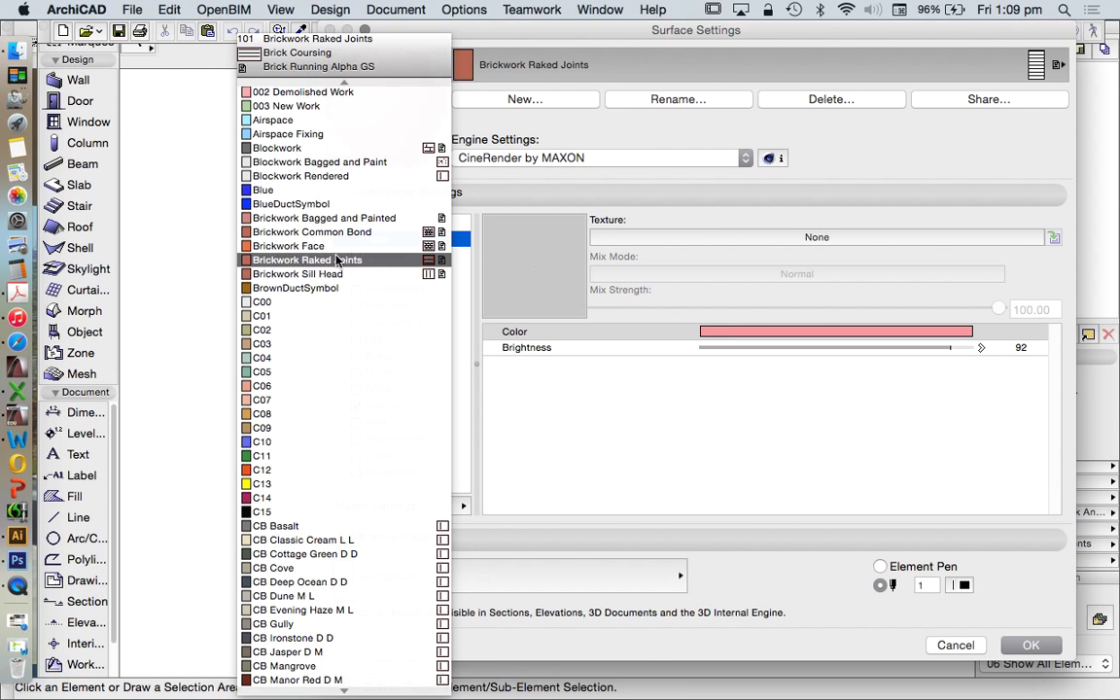
{"action": "scroll", "coordinate": [348, 280], "scroll_direction": "down", "scroll_amount": 5}
{"action": "scroll", "coordinate": [348, 280], "scroll_direction": "down", "scroll_amount": 20}
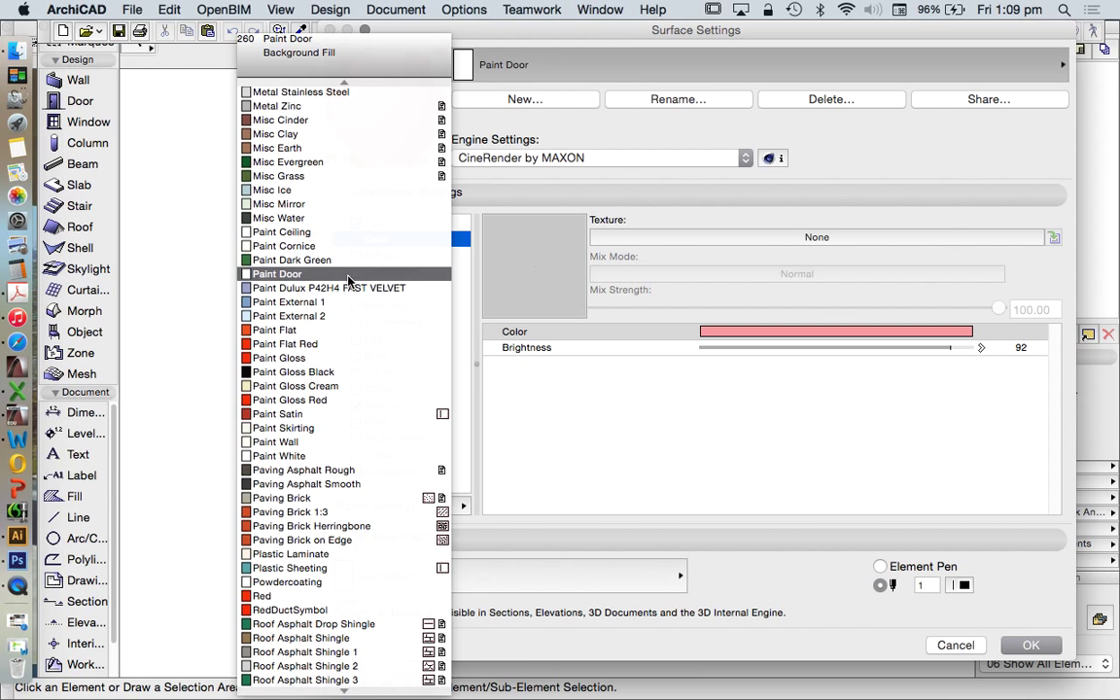
{"action": "scroll", "coordinate": [362, 307], "scroll_direction": "down", "scroll_amount": 20}
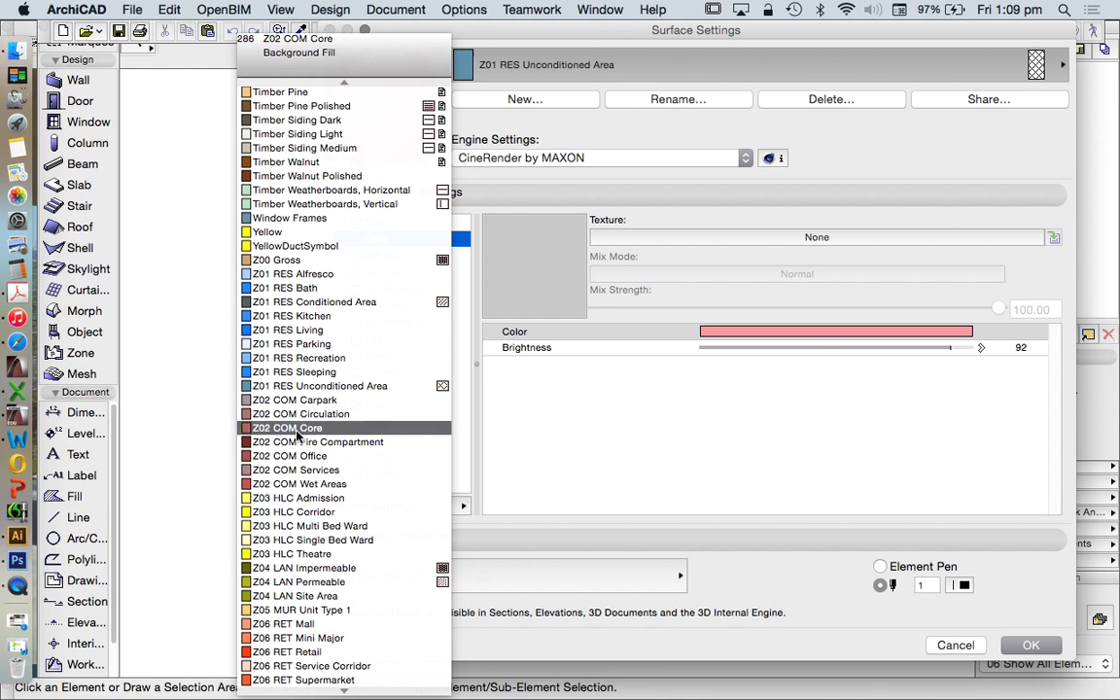
{"action": "scroll", "coordinate": [332, 300], "scroll_direction": "up", "scroll_amount": 3}
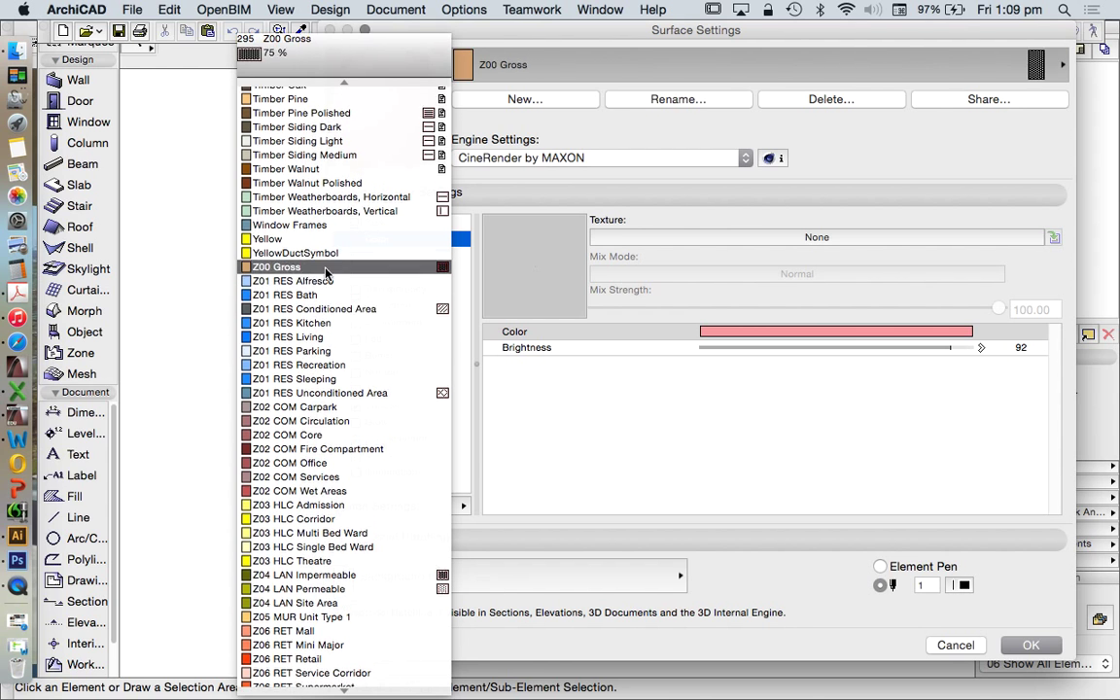
{"action": "scroll", "coordinate": [333, 300], "scroll_direction": "up", "scroll_amount": 5}
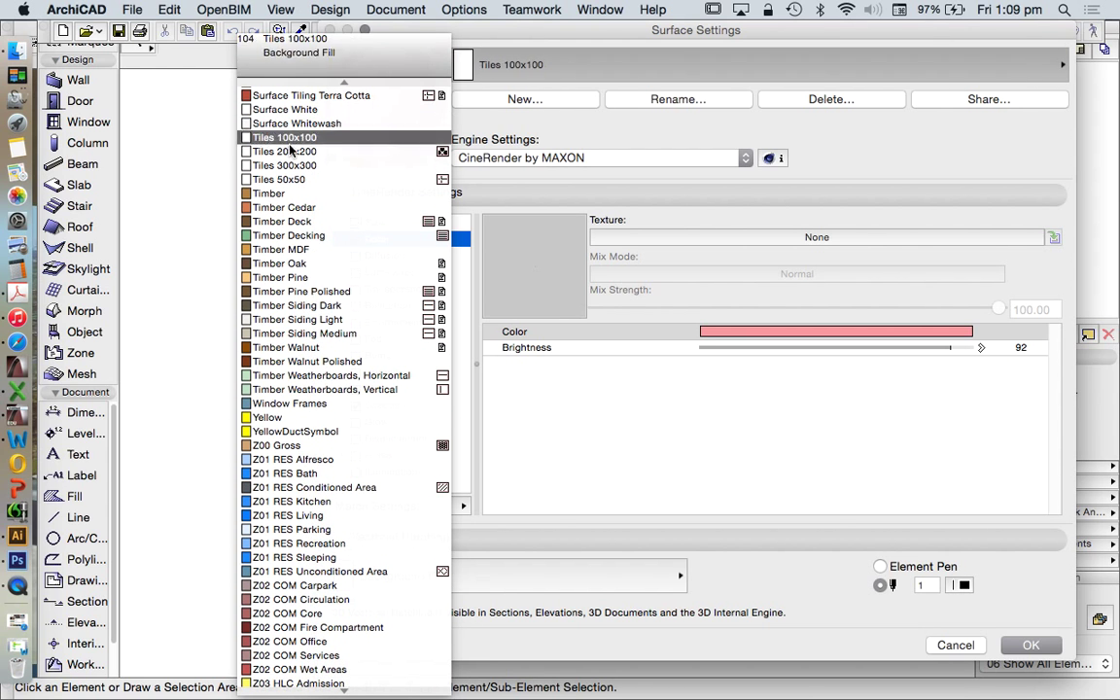
{"action": "scroll", "coordinate": [302, 384], "scroll_direction": "up", "scroll_amount": 1}
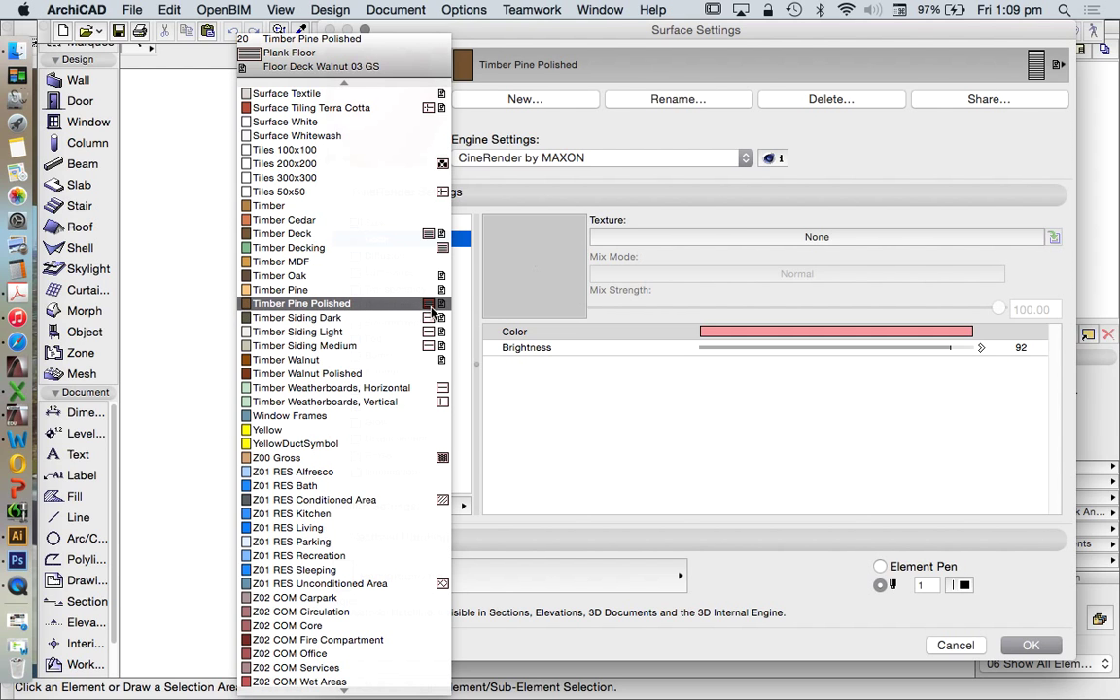
{"action": "scroll", "coordinate": [435, 311], "scroll_direction": "up", "scroll_amount": 20}
{"action": "scroll", "coordinate": [369, 335], "scroll_direction": "down", "scroll_amount": 20}
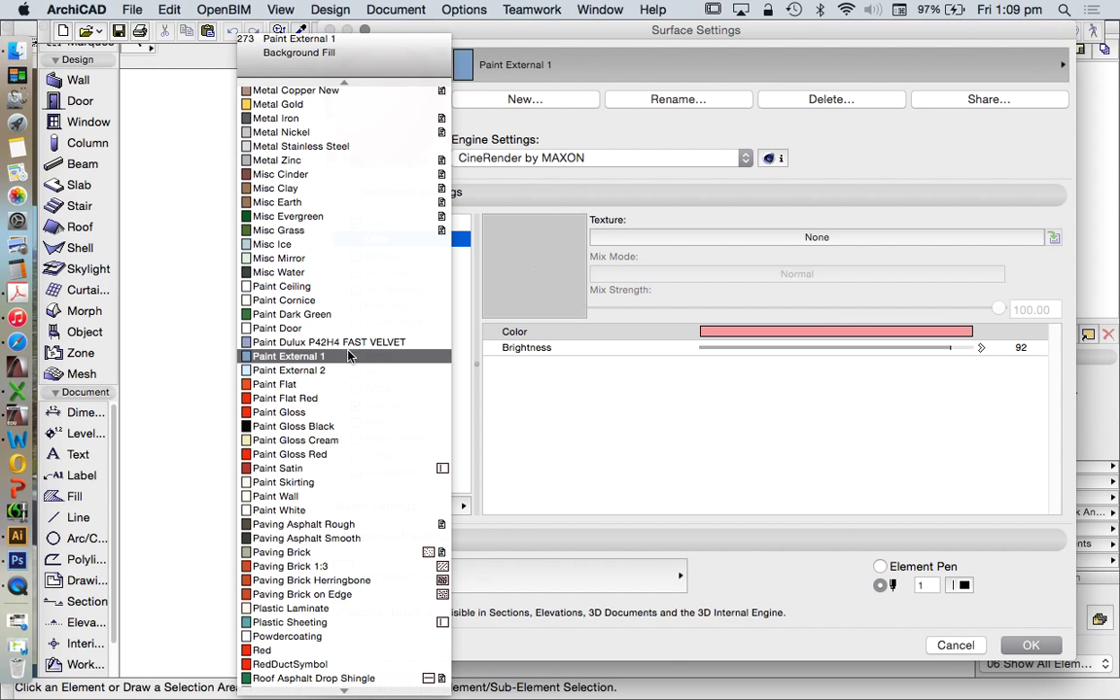
{"action": "scroll", "coordinate": [349, 357], "scroll_direction": "down", "scroll_amount": 20}
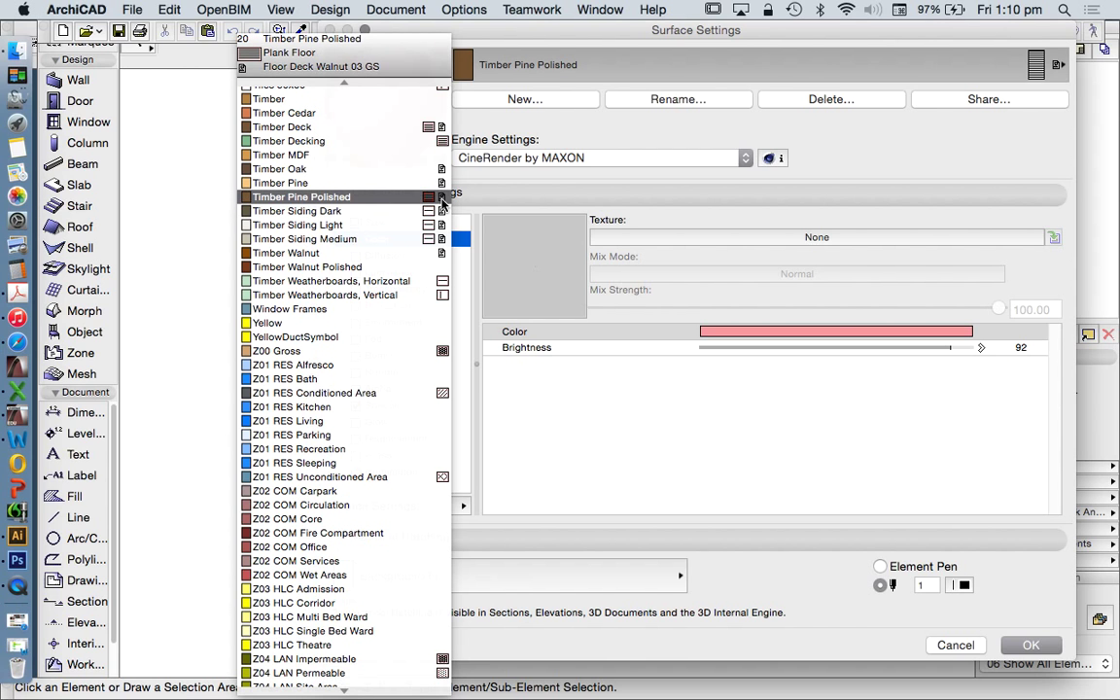
{"action": "left_click", "coordinate": [438, 201]}
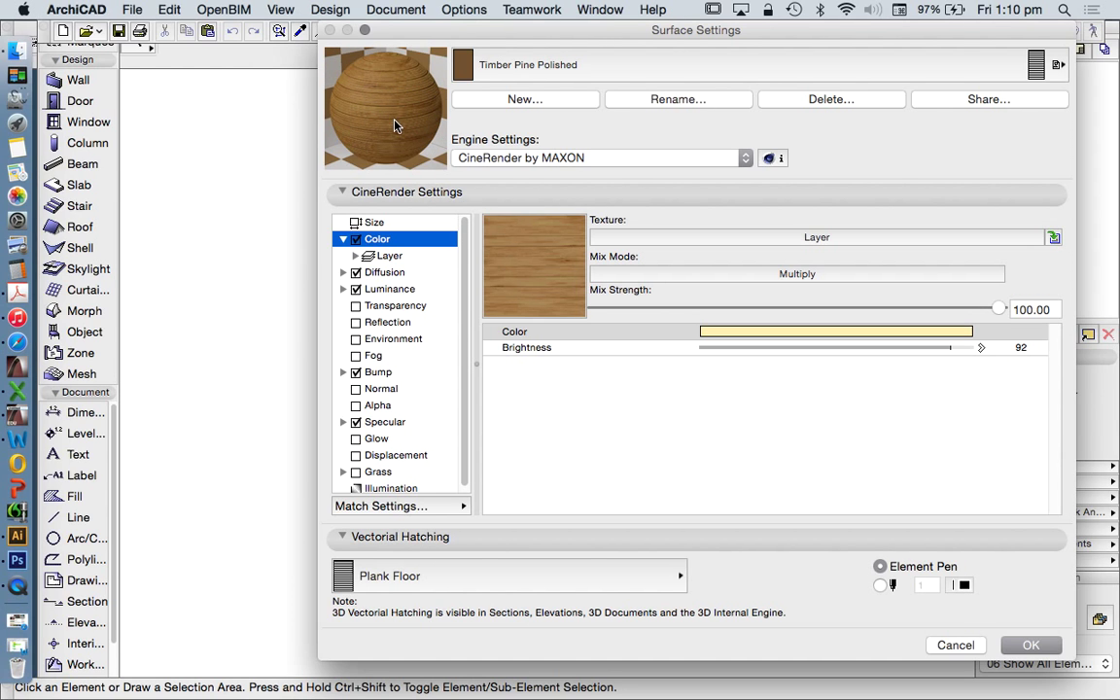
{"action": "left_click", "coordinate": [542, 161]}
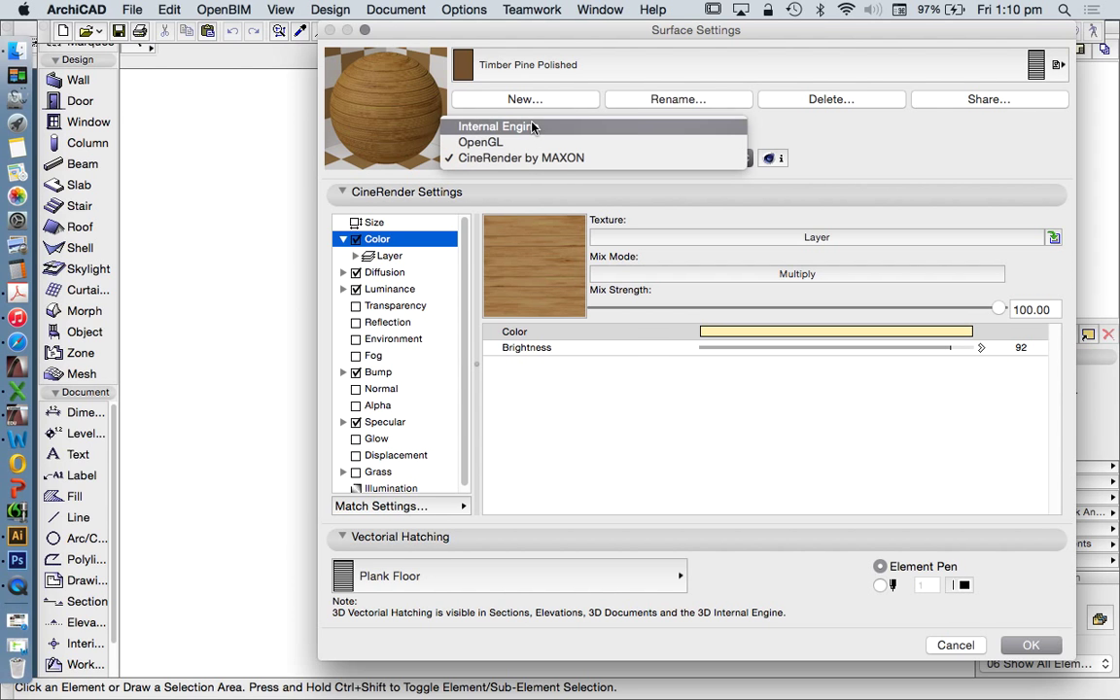
{"action": "left_click", "coordinate": [529, 126]}
{"action": "left_click", "coordinate": [547, 161]}
{"action": "left_click", "coordinate": [547, 172]}
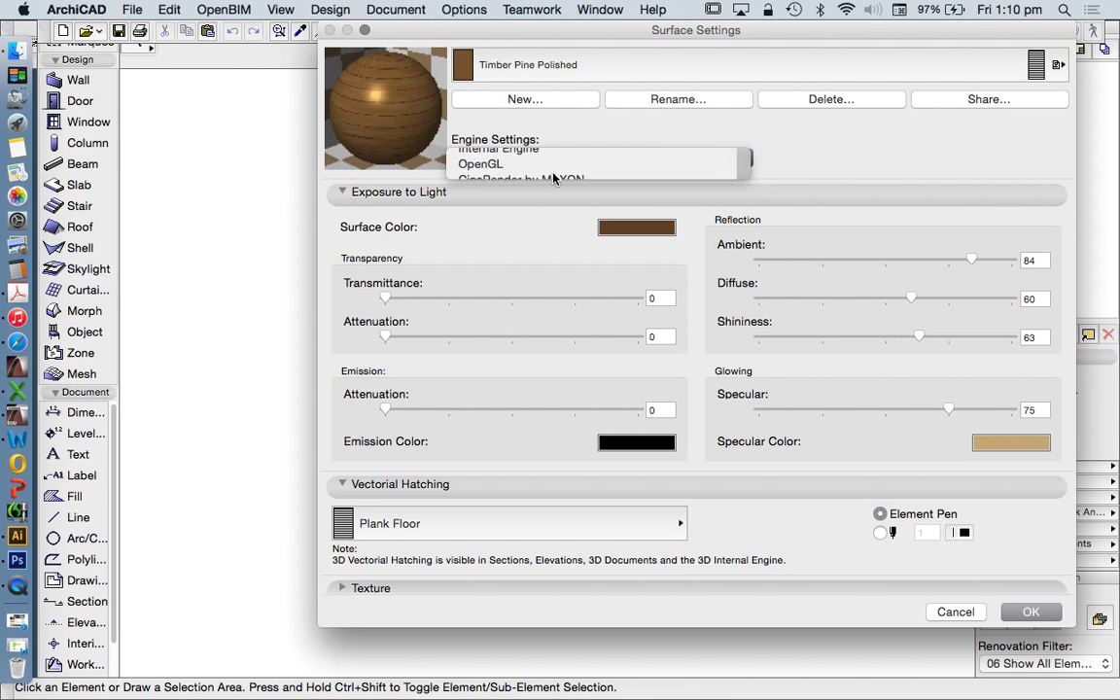
{"action": "left_click", "coordinate": [546, 160]}
{"action": "left_click", "coordinate": [515, 172]}
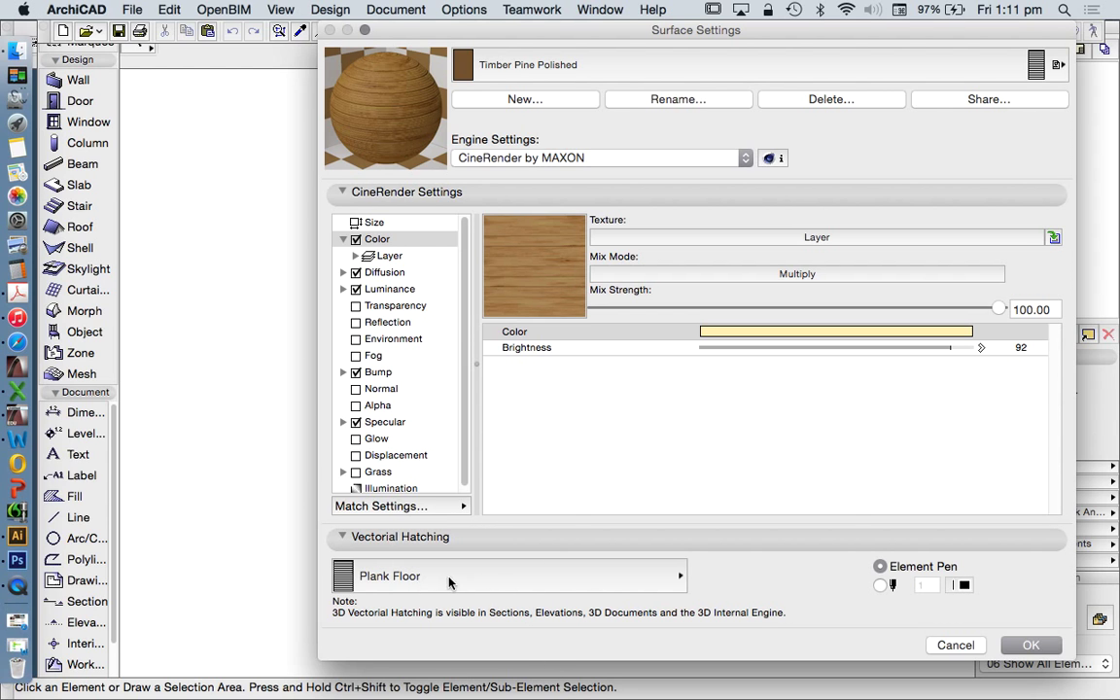
{"action": "left_click", "coordinate": [1036, 647]}
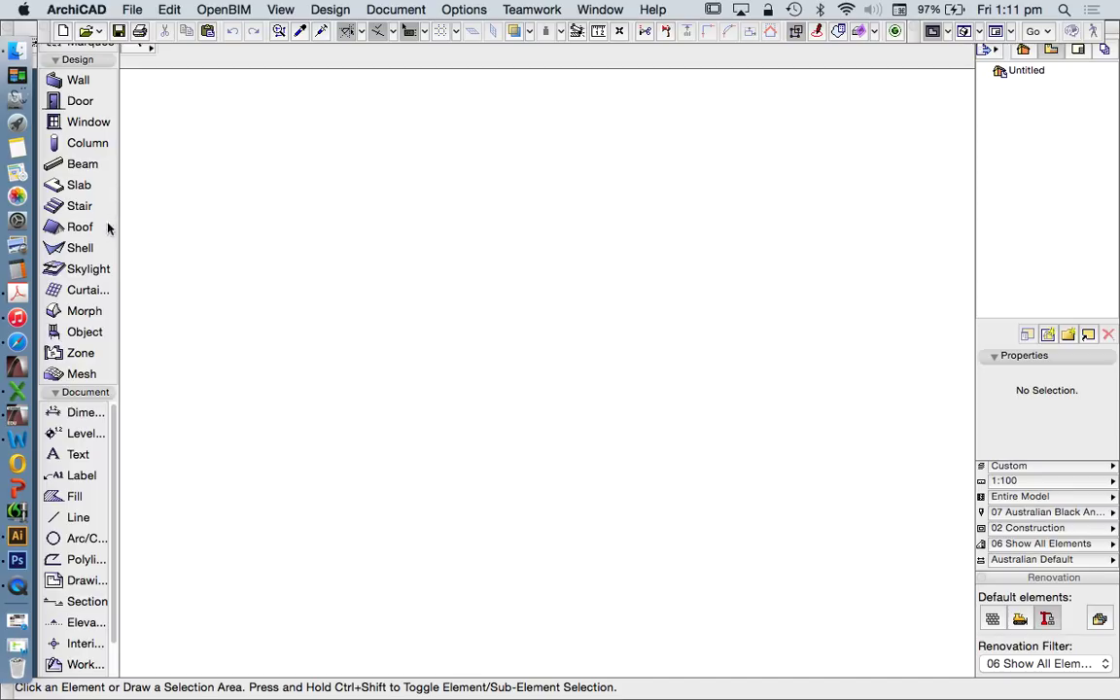
Draw a straight 3000 mm wall with the Wall tool and select it.
{"action": "left_click", "coordinate": [76, 80]}
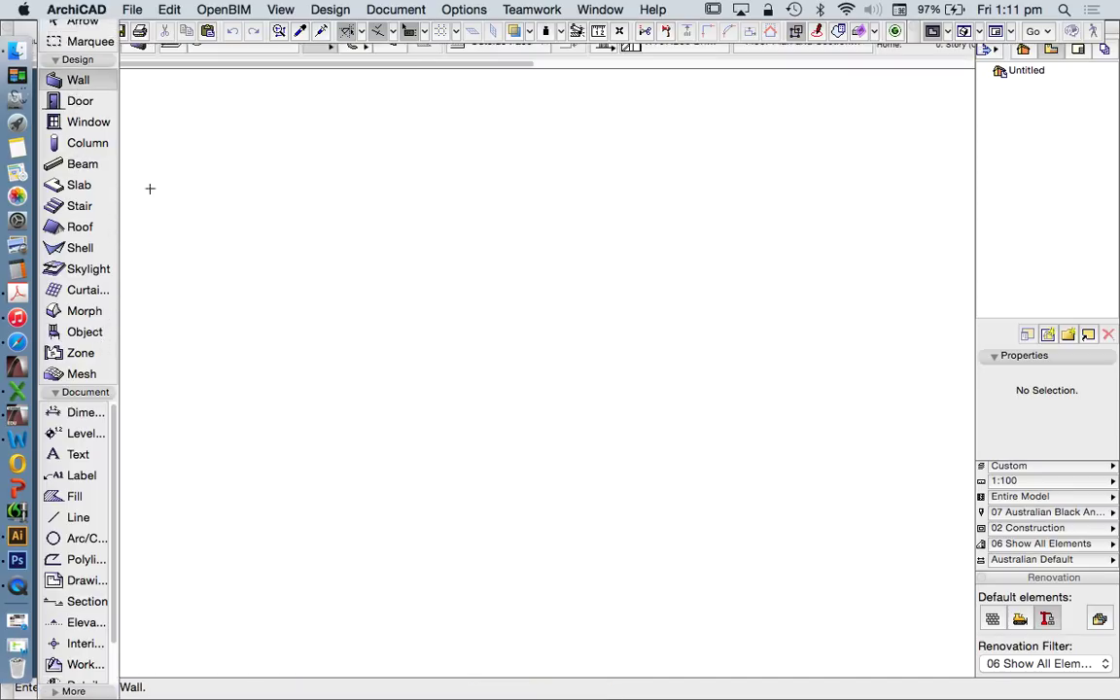
{"action": "left_click", "coordinate": [381, 308]}
{"action": "key", "text": "Tab"}
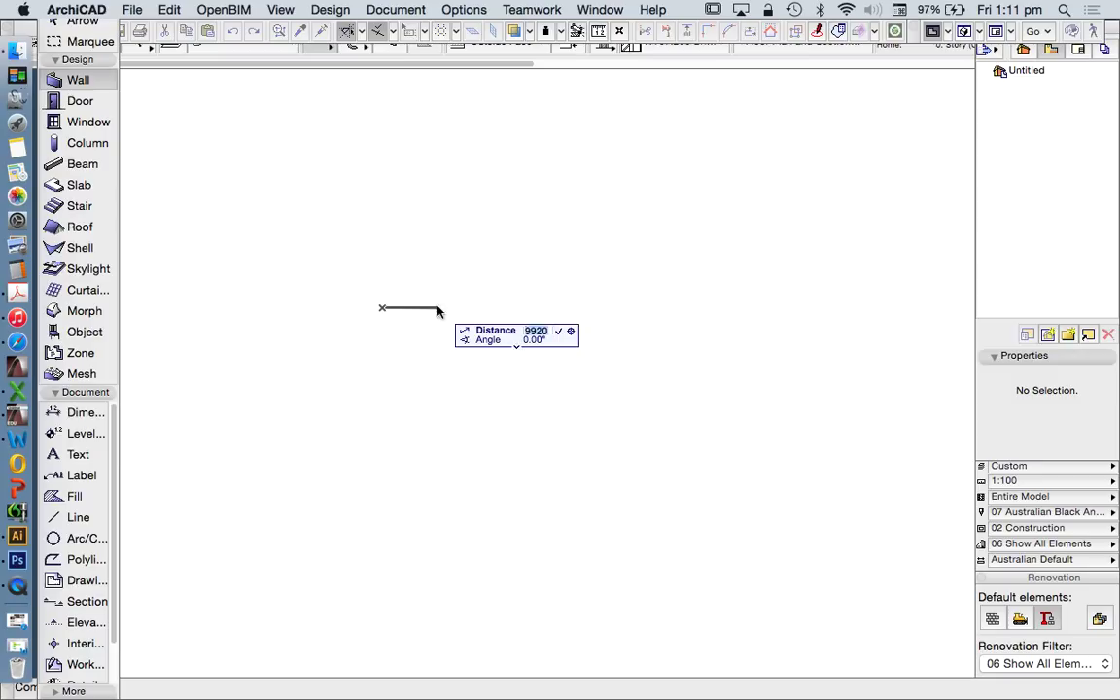
{"action": "type", "text": "3000"}
{"action": "key", "text": "Return"}
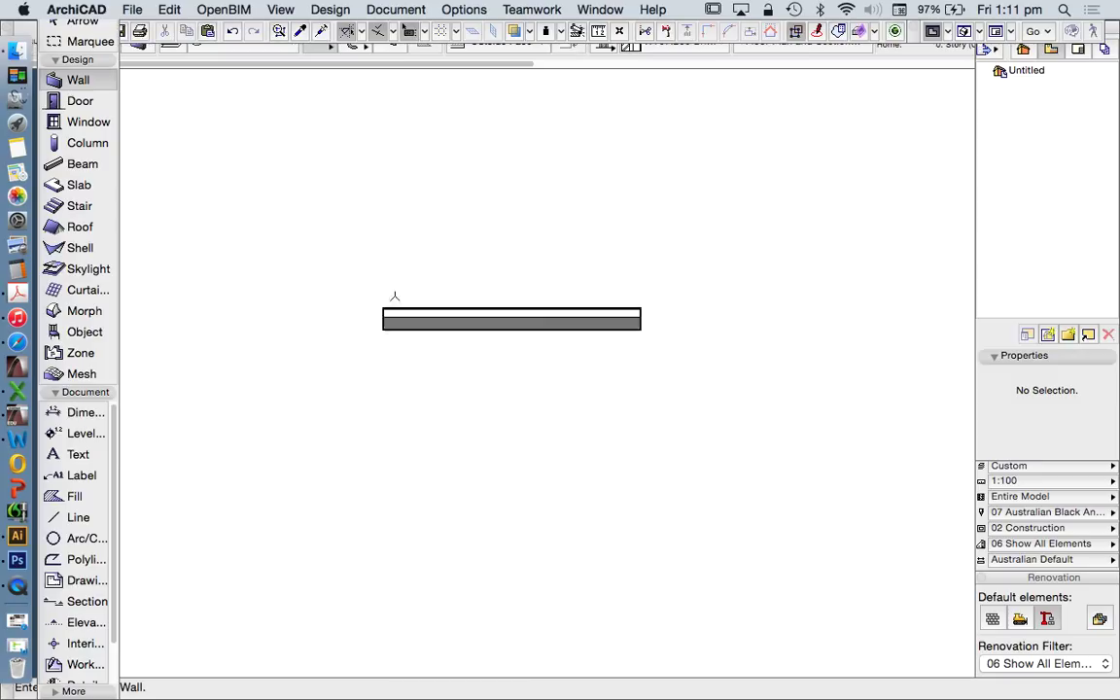
{"action": "left_click", "coordinate": [399, 310]}
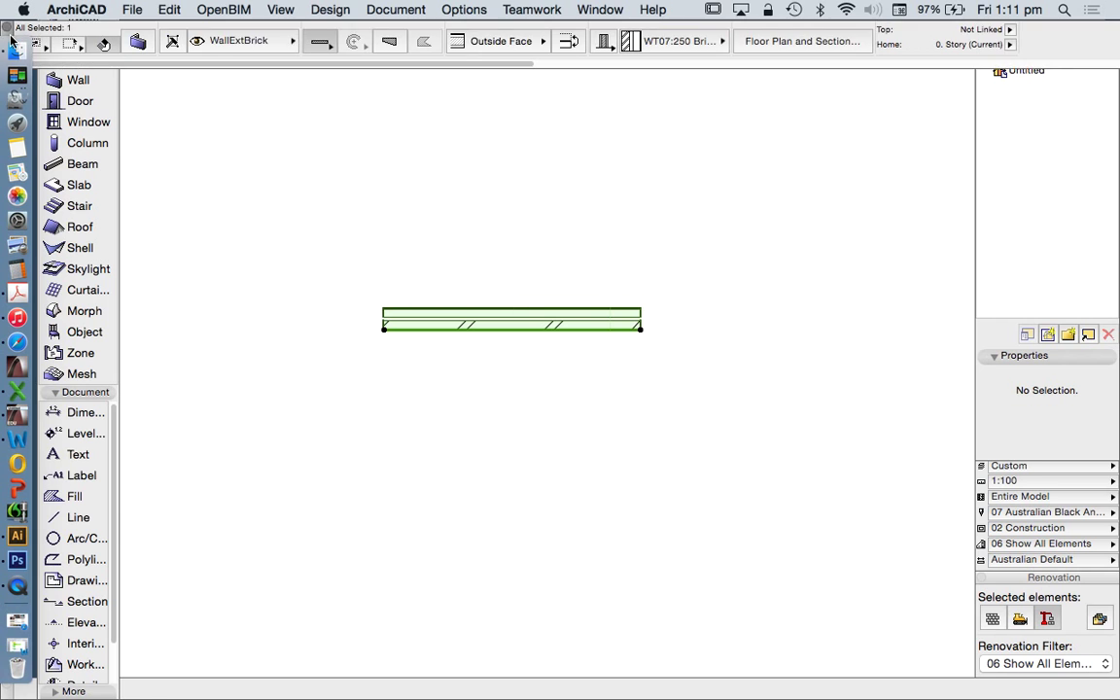
{"action": "left_click_drag", "start_coordinate": [10, 39], "coordinate": [131, 63]}
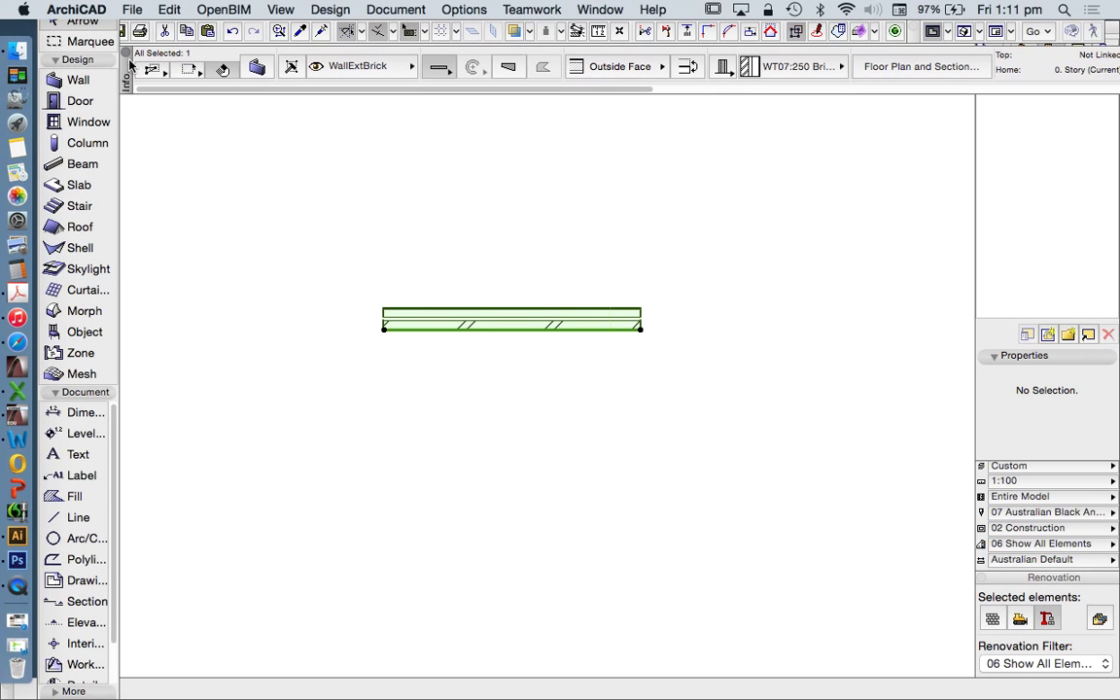
In the wall's Model settings, enable surface overrides on all three faces.
{"action": "left_click", "coordinate": [264, 66]}
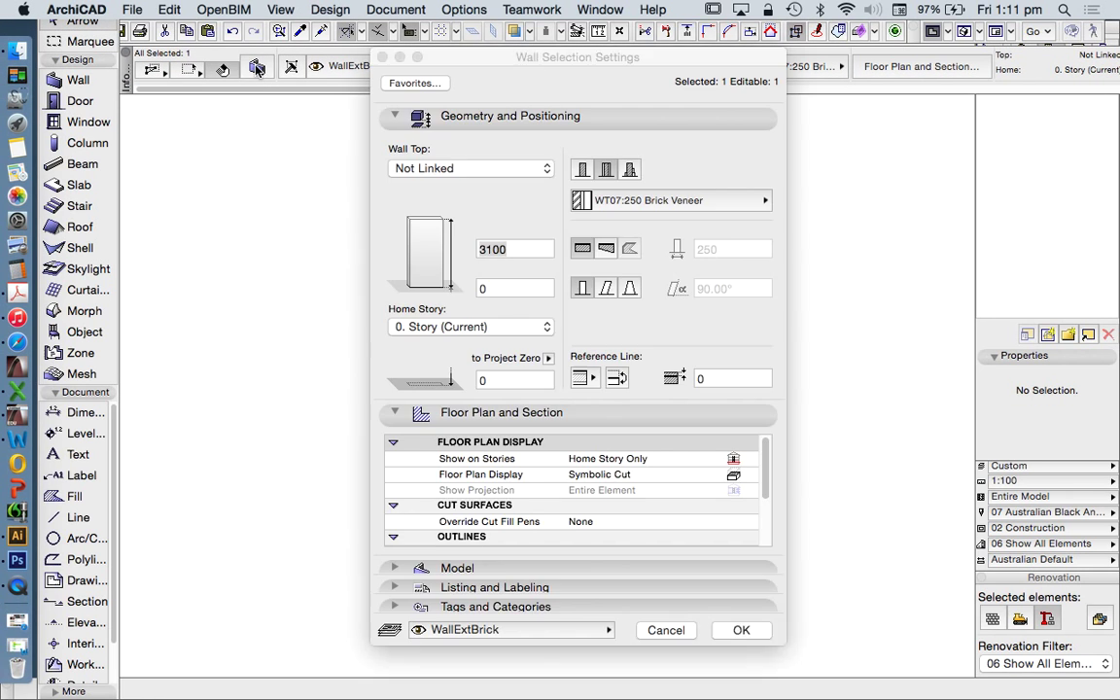
{"action": "left_click", "coordinate": [507, 570]}
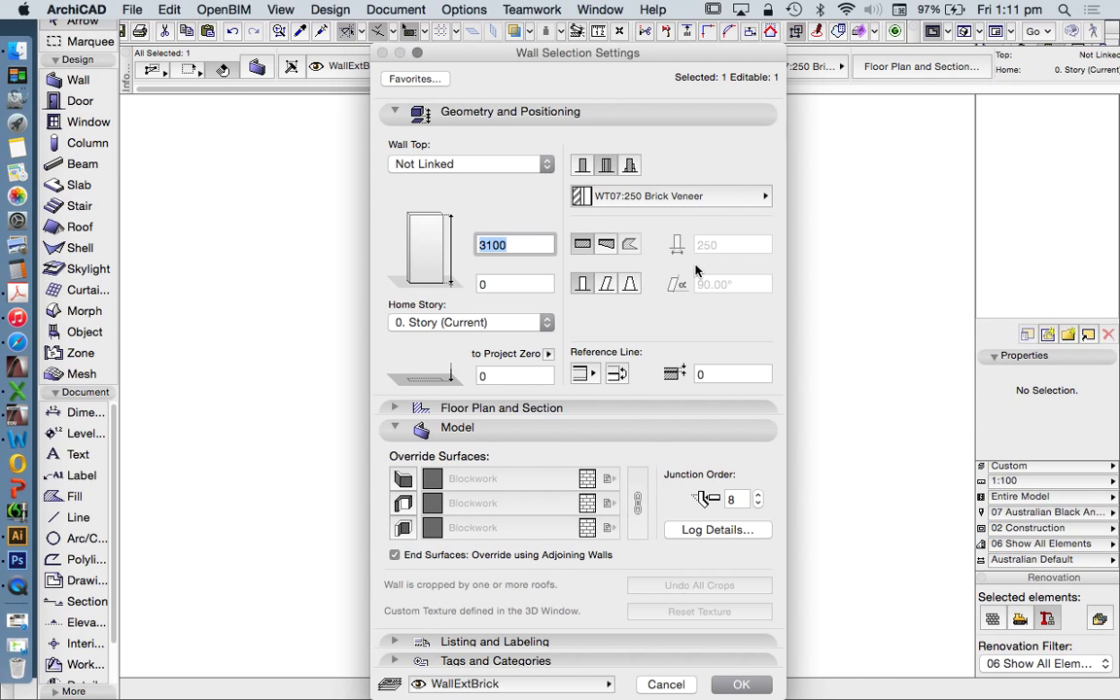
{"action": "left_click", "coordinate": [402, 479]}
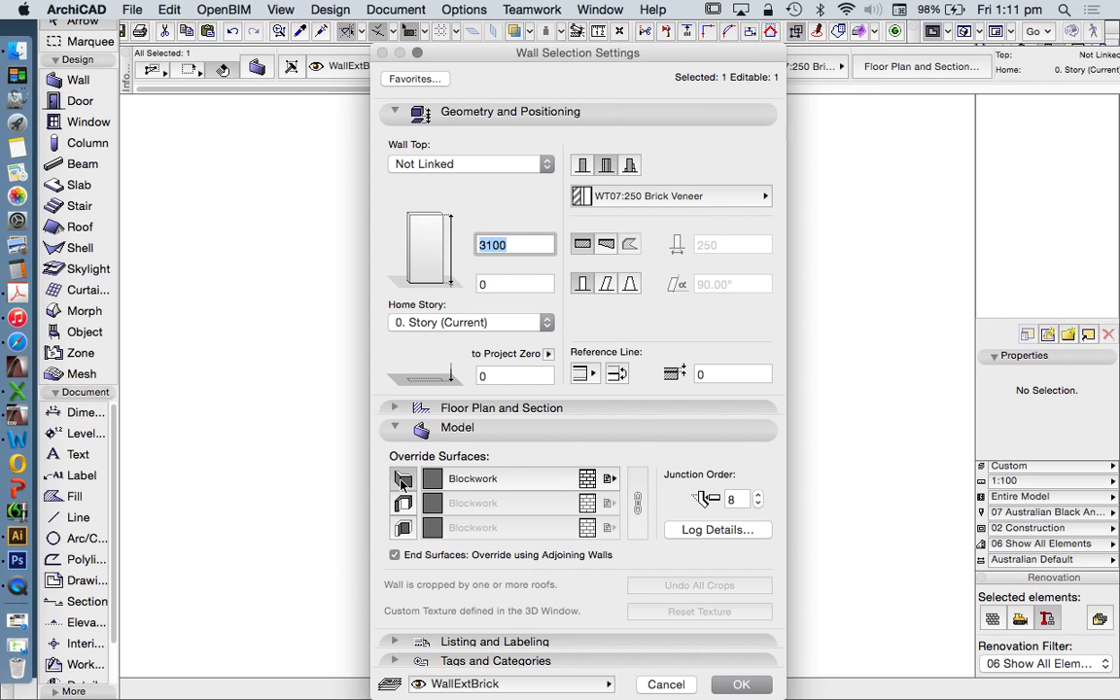
{"action": "left_click", "coordinate": [403, 503]}
{"action": "left_click", "coordinate": [402, 528]}
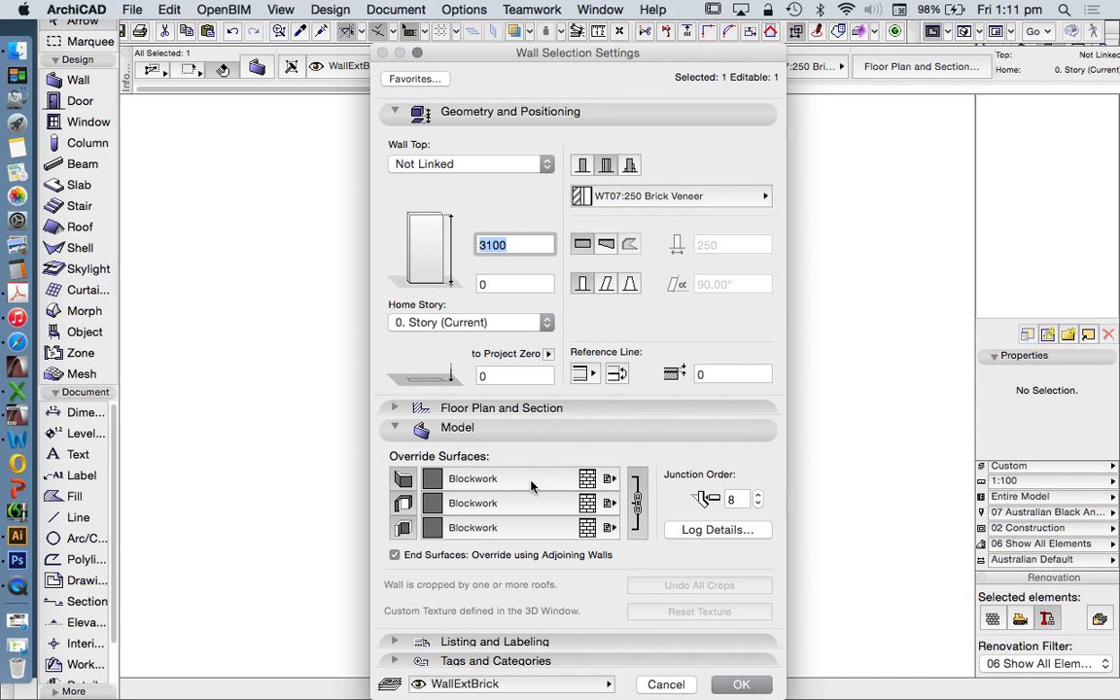
Set the overridden faces to Timber Pine Polished and confirm.
{"action": "left_click", "coordinate": [472, 478]}
{"action": "left_click", "coordinate": [1014, 424]}
{"action": "scroll", "coordinate": [1010, 424], "scroll_direction": "down", "scroll_amount": 10}
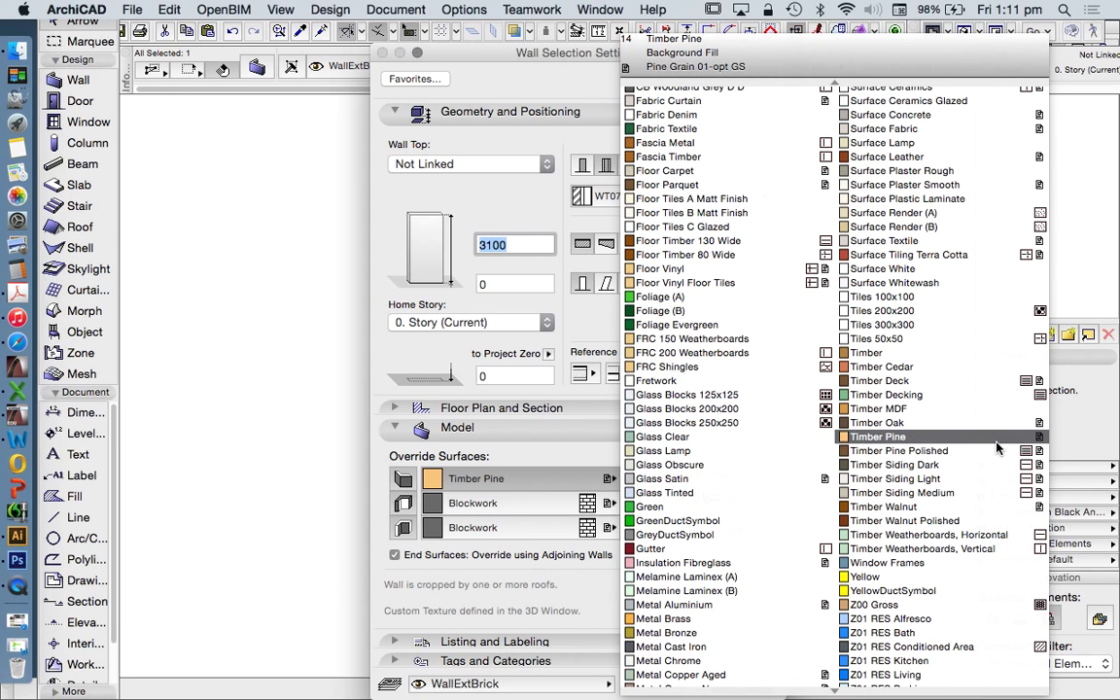
{"action": "scroll", "coordinate": [923, 420], "scroll_direction": "up", "scroll_amount": 3}
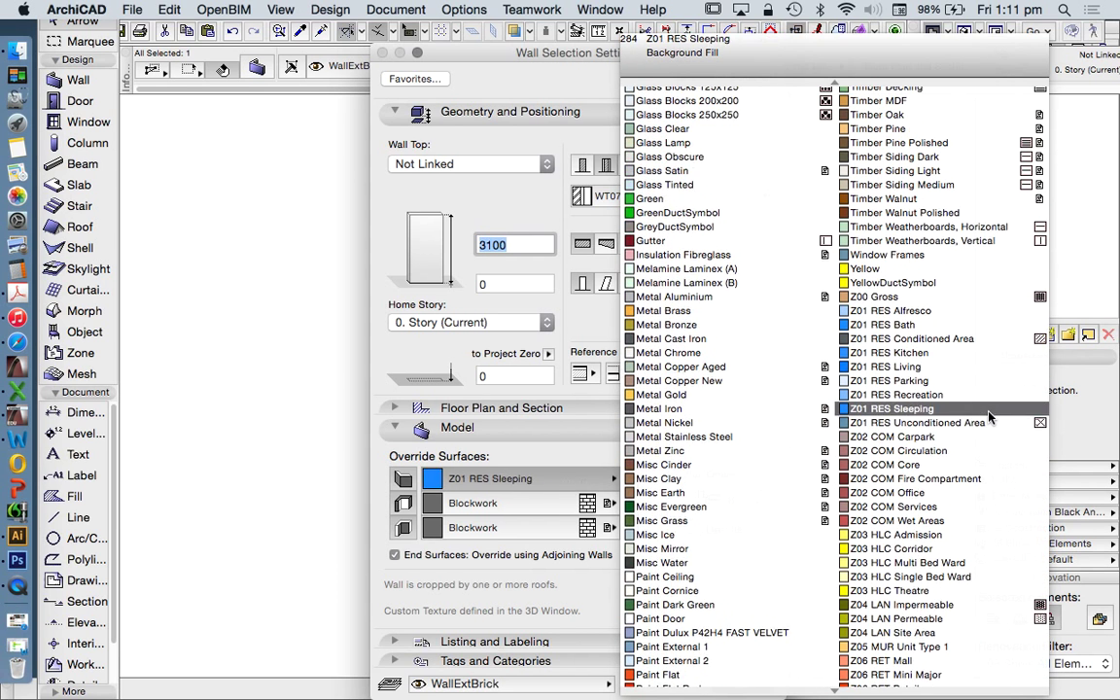
{"action": "left_click", "coordinate": [928, 171]}
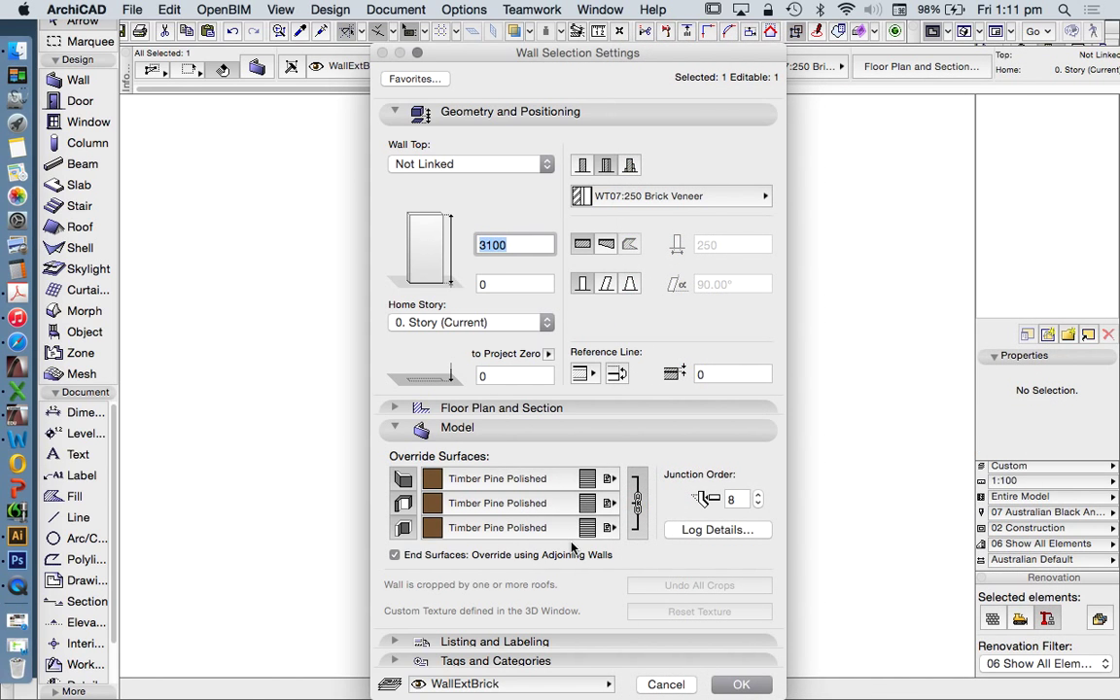
{"action": "left_click", "coordinate": [741, 684]}
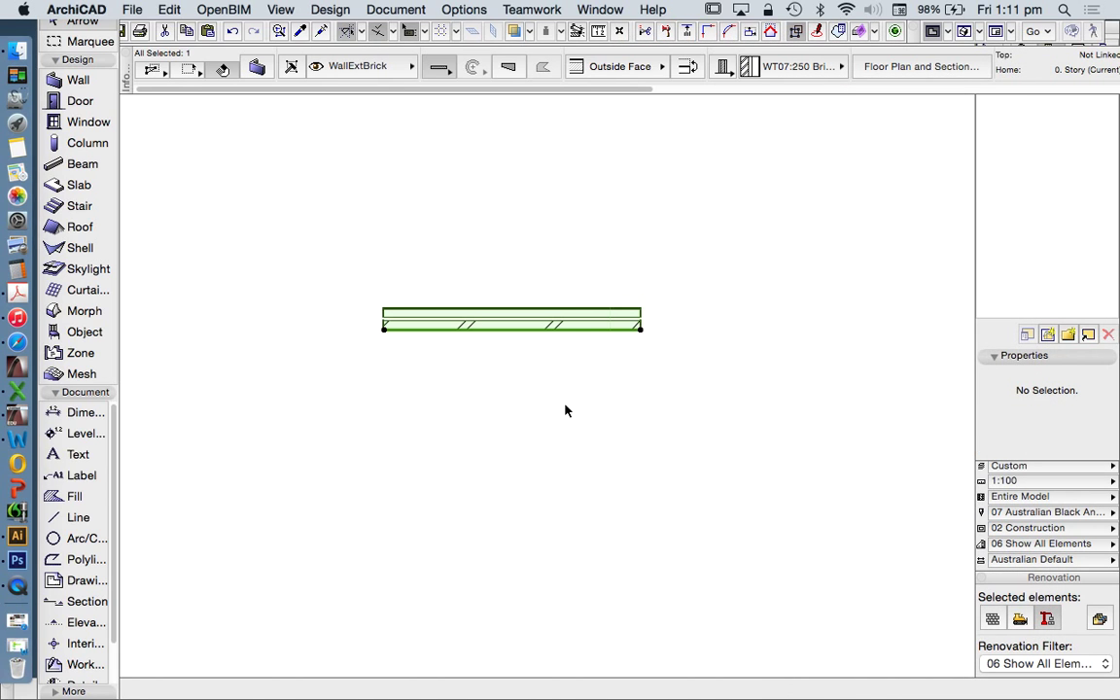
Show All in 3D and float the Info Box, Toolbox and Standard toolbar.
{"action": "right_click", "coordinate": [564, 410]}
{"action": "left_click", "coordinate": [602, 605]}
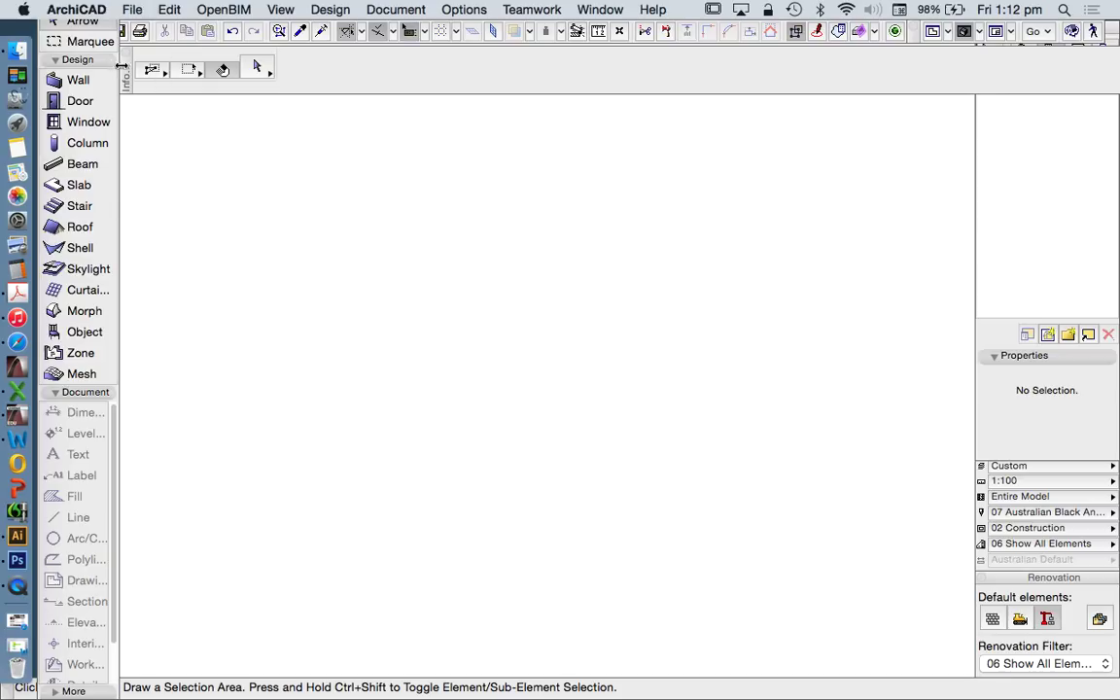
{"action": "left_click_drag", "start_coordinate": [122, 65], "coordinate": [315, 189]}
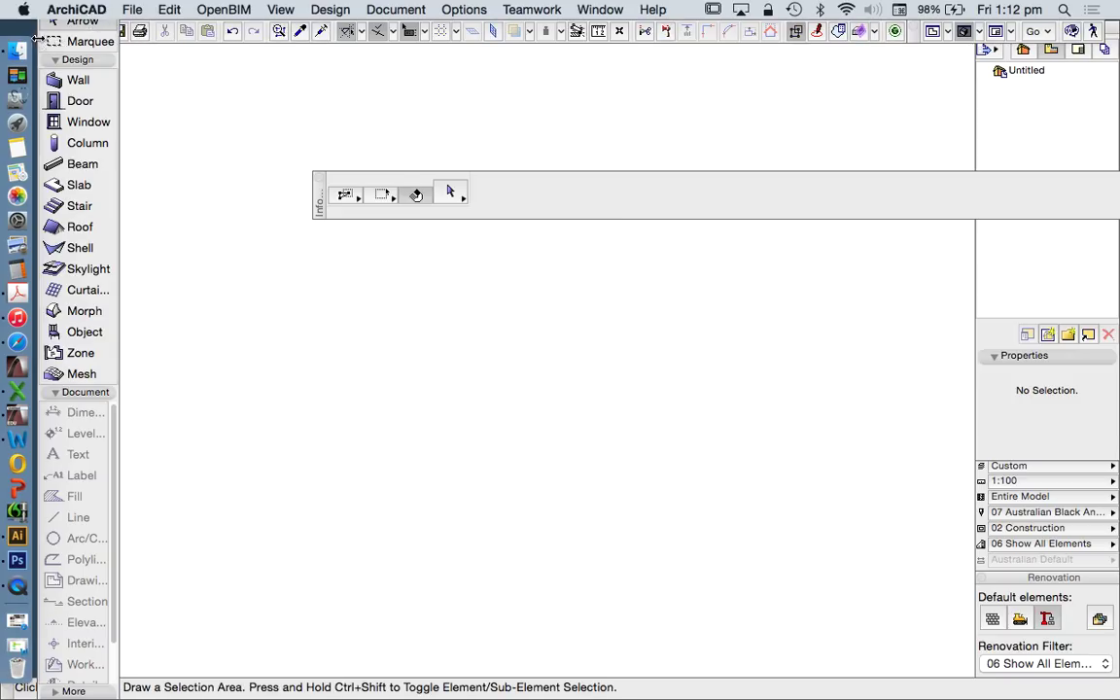
{"action": "left_click_drag", "start_coordinate": [37, 40], "coordinate": [85, 97]}
{"action": "left_click_drag", "start_coordinate": [101, 48], "coordinate": [170, 144]}
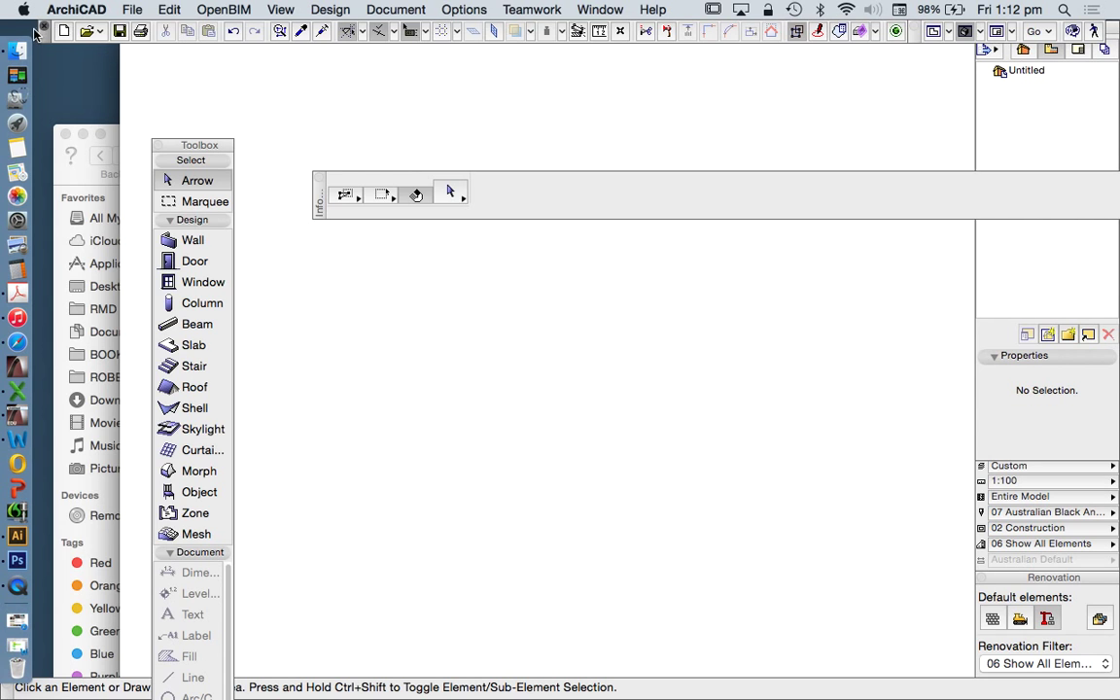
{"action": "left_click_drag", "start_coordinate": [40, 31], "coordinate": [232, 78]}
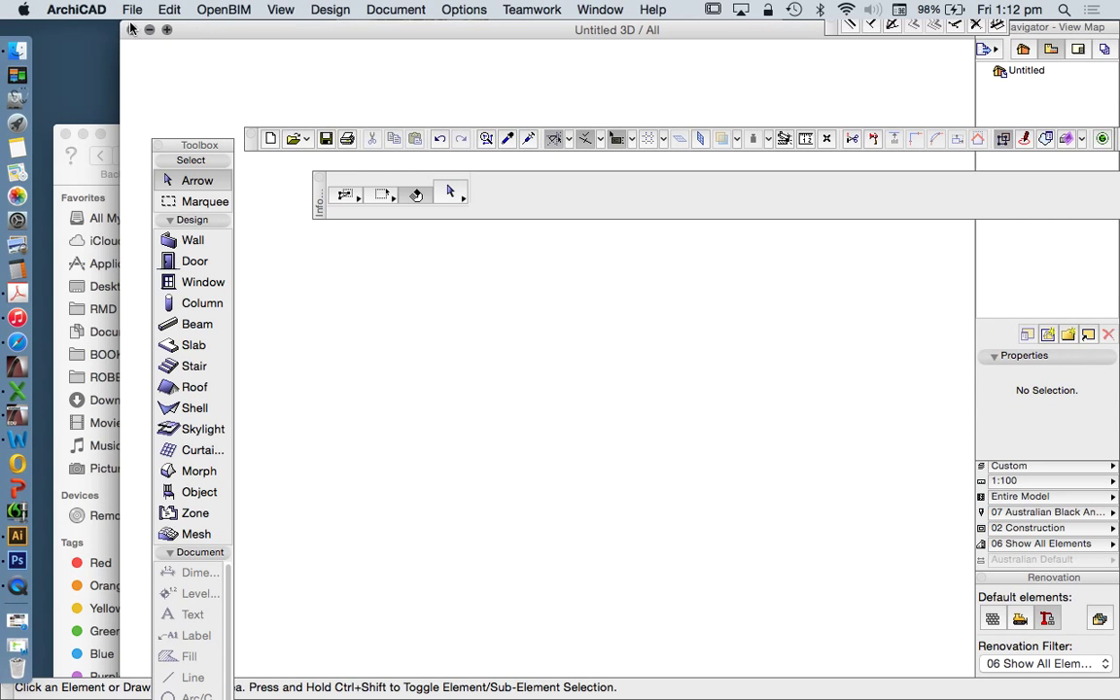
Re-dock the Toolbox, Standard toolbar and Info Box and position the 3D window.
{"action": "left_click_drag", "start_coordinate": [120, 24], "coordinate": [178, 103]}
{"action": "left_click_drag", "start_coordinate": [259, 111], "coordinate": [237, 60]}
{"action": "left_click_drag", "start_coordinate": [204, 148], "coordinate": [87, 34]}
{"action": "left_click_drag", "start_coordinate": [249, 141], "coordinate": [137, 29]}
{"action": "left_click_drag", "start_coordinate": [234, 64], "coordinate": [230, 145]}
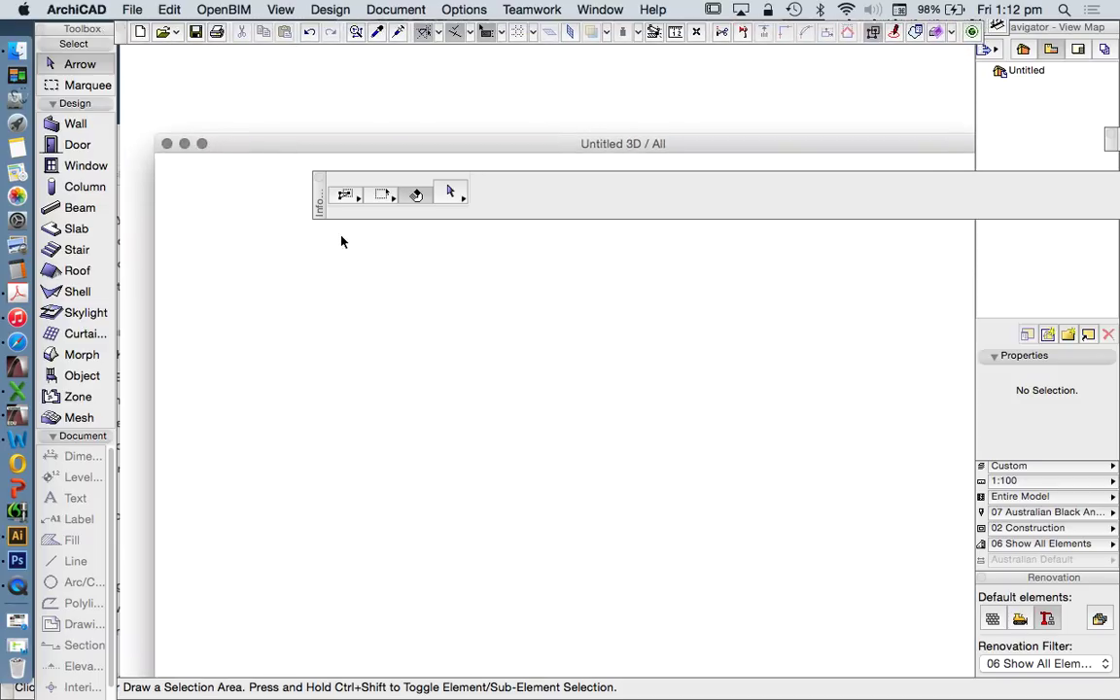
{"action": "left_click_drag", "start_coordinate": [316, 215], "coordinate": [120, 90]}
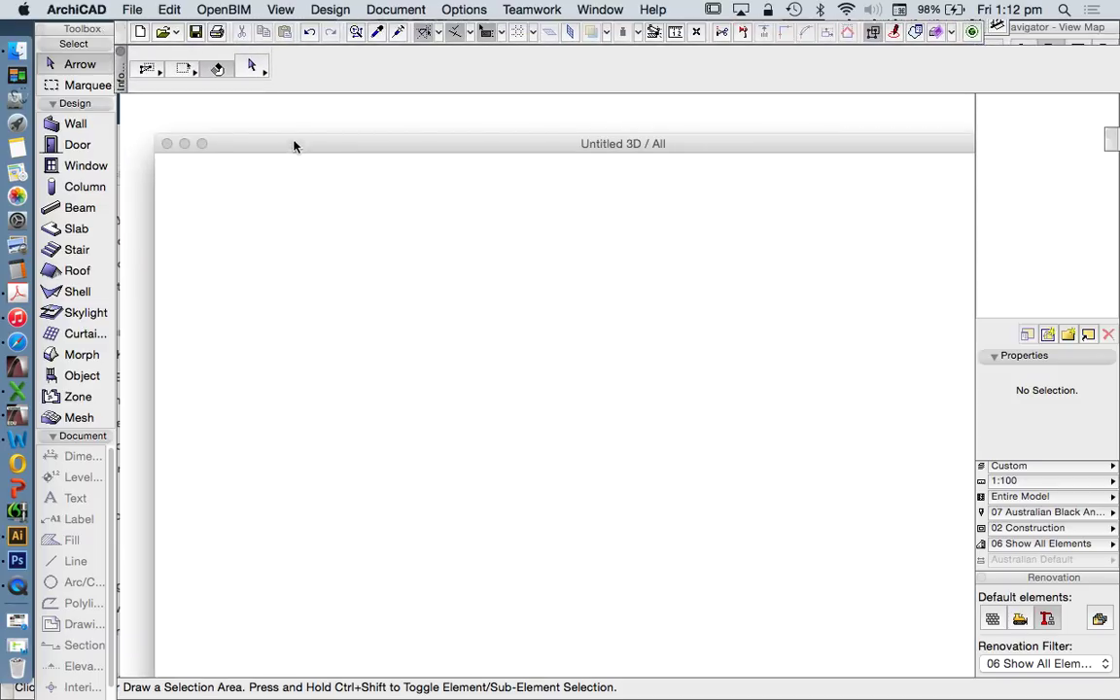
{"action": "left_click_drag", "start_coordinate": [295, 146], "coordinate": [250, 108]}
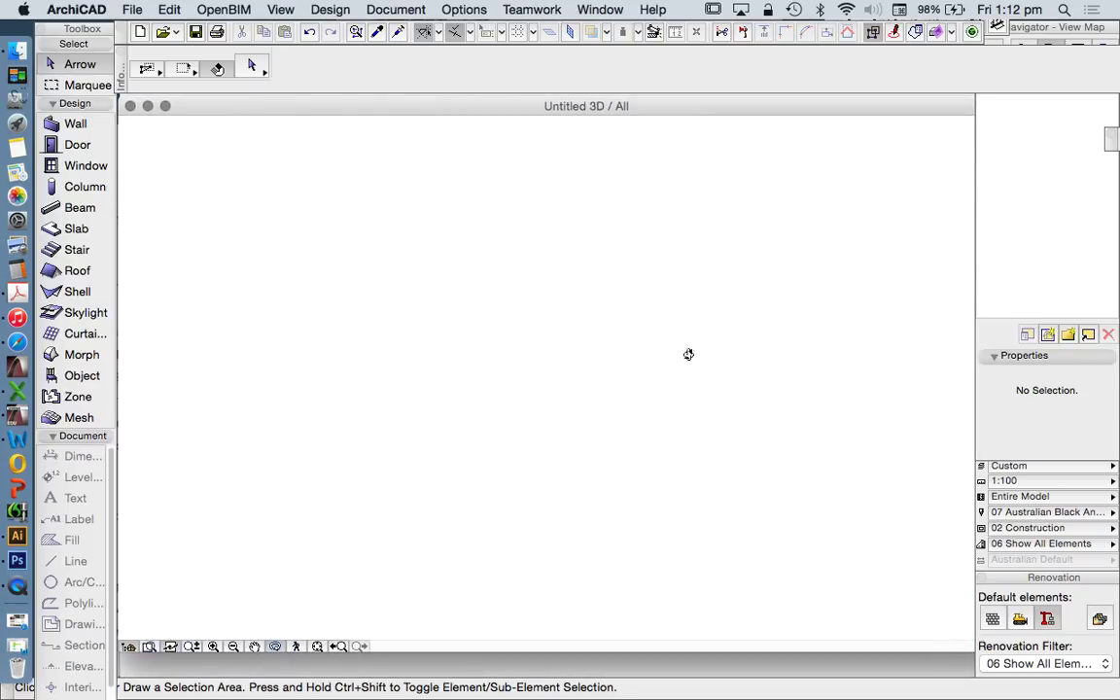
Orbit the 3D view to the wall's timber face, select it, and open Wall Settings.
{"action": "left_click", "coordinate": [316, 646]}
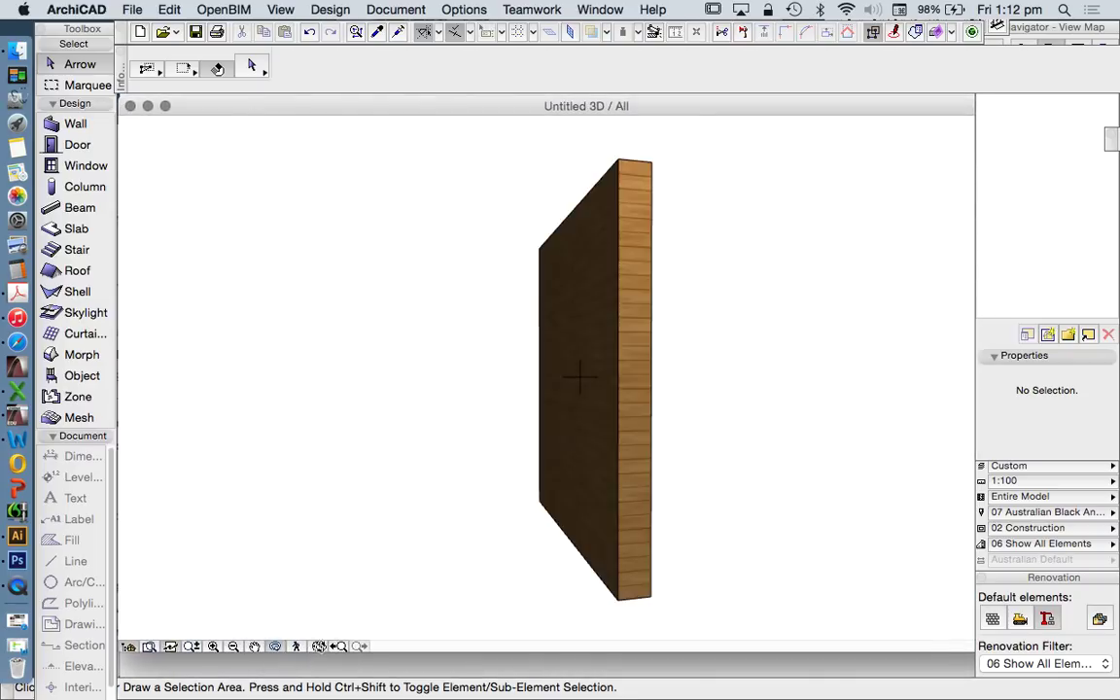
{"action": "left_click_drag", "start_coordinate": [459, 396], "coordinate": [662, 420]}
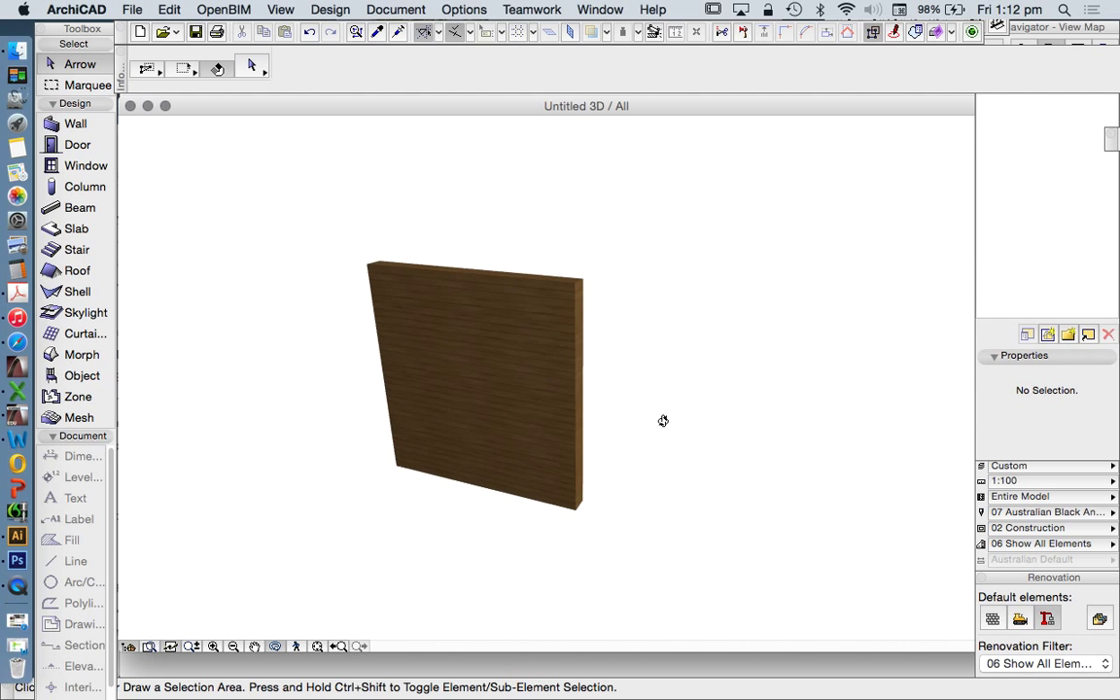
{"action": "left_click", "coordinate": [505, 356]}
{"action": "left_click", "coordinate": [252, 66]}
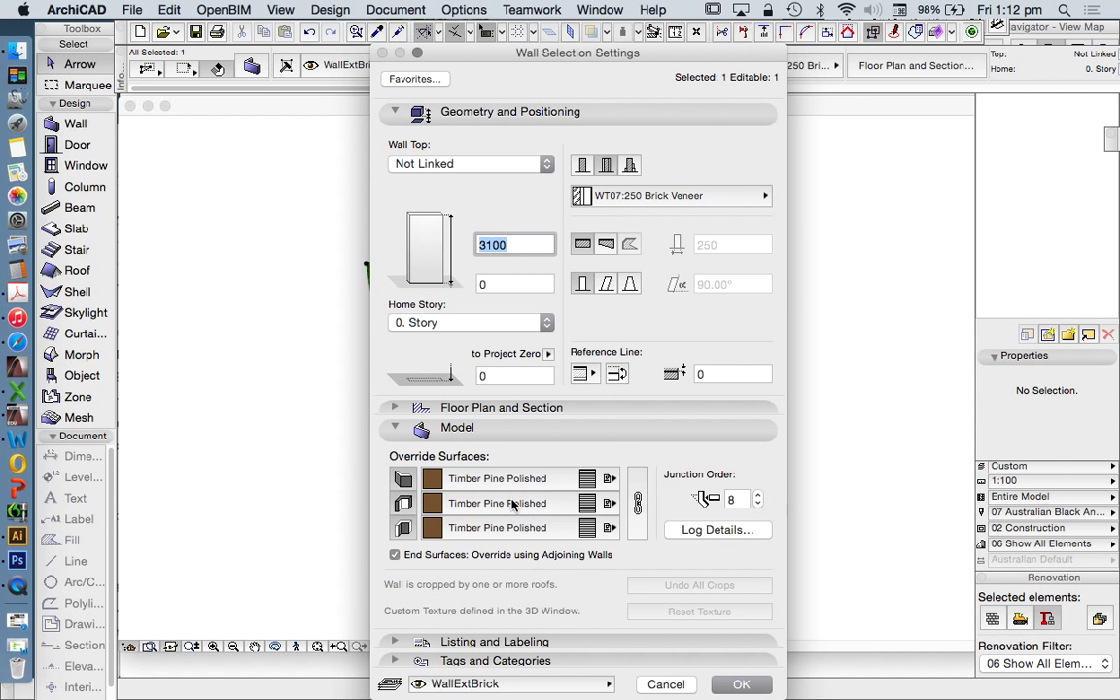
Override the first face with Blue and the middle face with C13 yellow, then apply.
{"action": "left_click", "coordinate": [467, 478]}
{"action": "scroll", "coordinate": [700, 282], "scroll_direction": "up", "scroll_amount": 5}
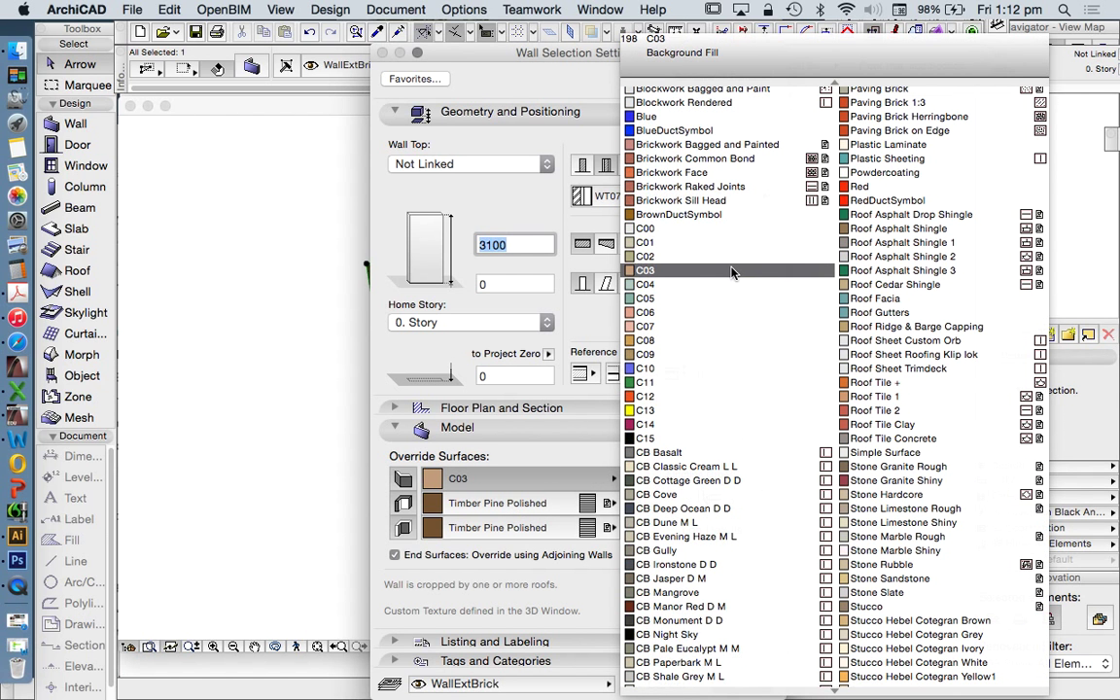
{"action": "left_click", "coordinate": [696, 119]}
{"action": "left_click", "coordinate": [504, 505]}
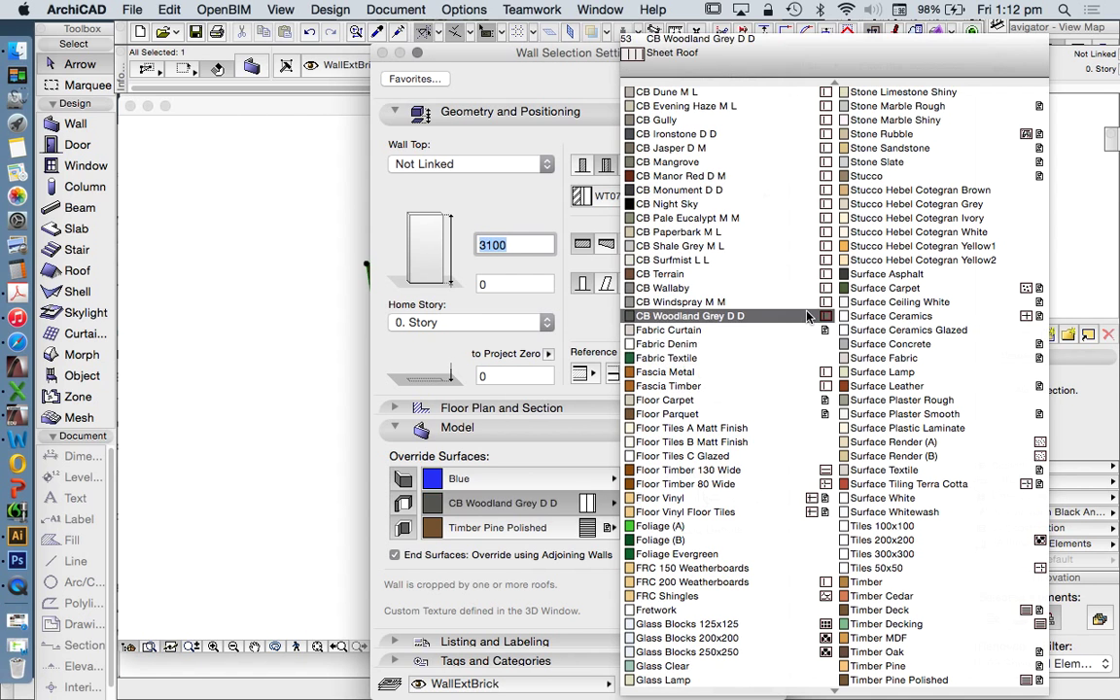
{"action": "scroll", "coordinate": [680, 388], "scroll_direction": "up", "scroll_amount": 5}
{"action": "left_click", "coordinate": [681, 412]}
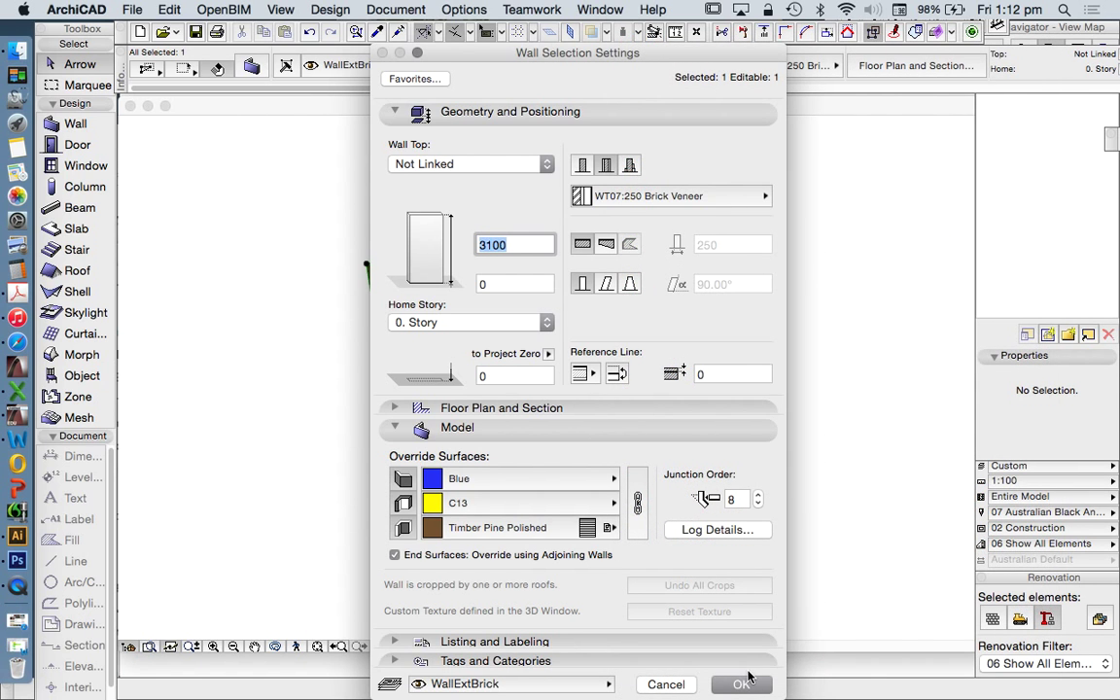
{"action": "left_click", "coordinate": [740, 685]}
{"action": "left_click", "coordinate": [644, 380]}
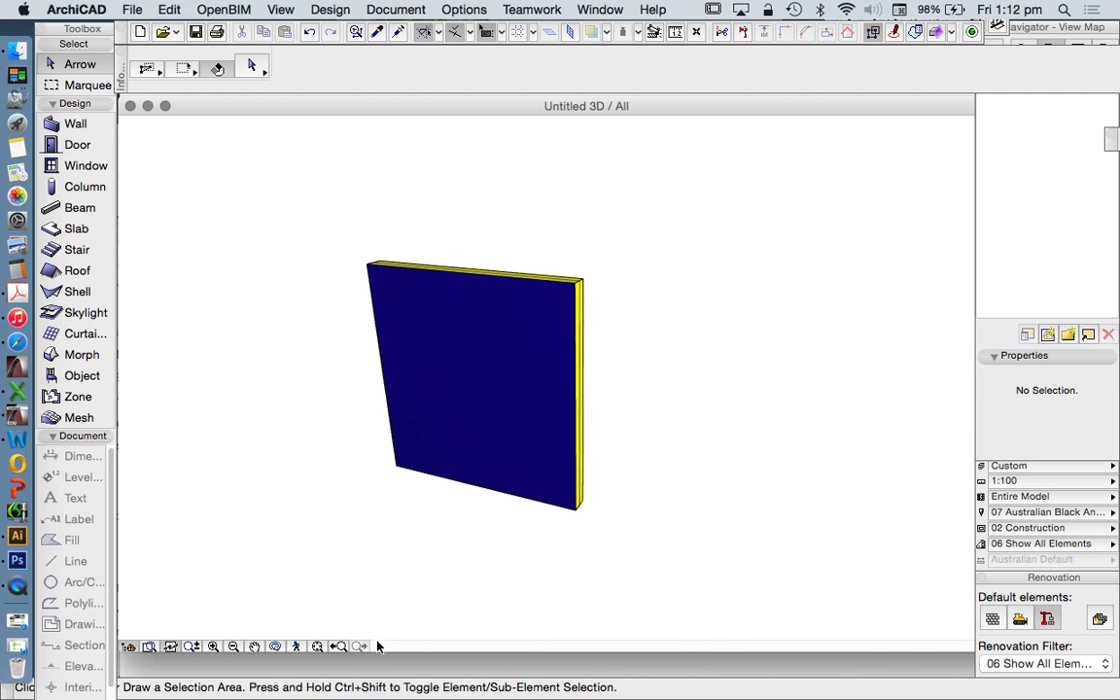
{"action": "left_click", "coordinate": [276, 647]}
{"action": "left_click_drag", "start_coordinate": [520, 358], "coordinate": [342, 420]}
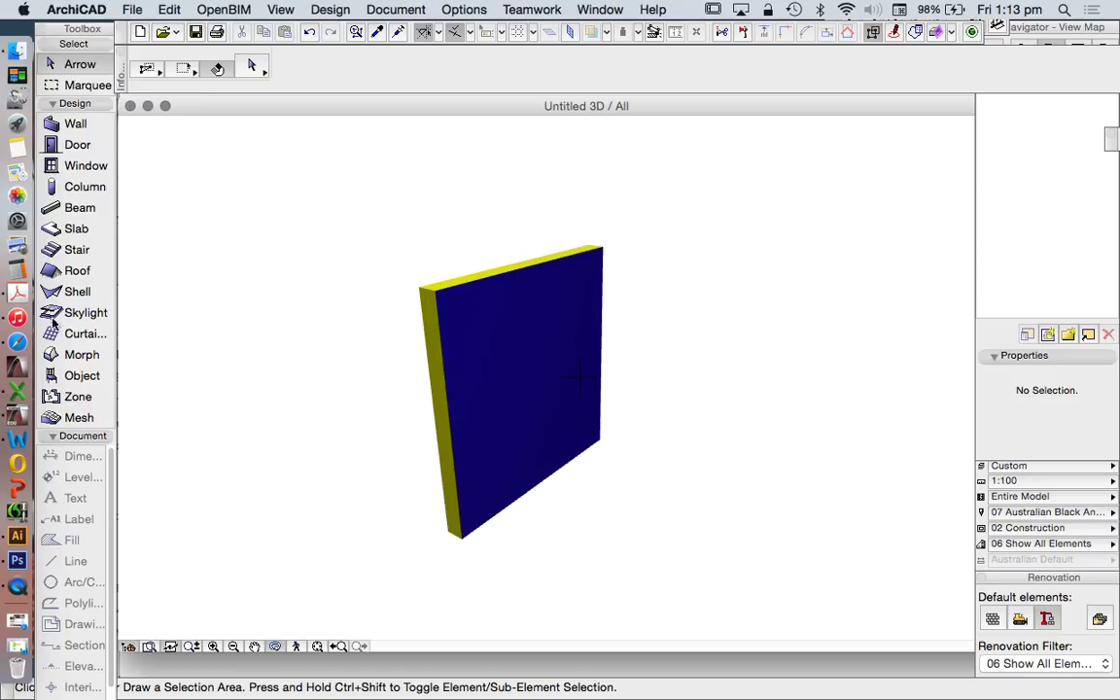
Orbit to the wall's timber back, close the 3D window, and reselect the wall in plan.
{"action": "left_click_drag", "start_coordinate": [507, 395], "coordinate": [849, 402]}
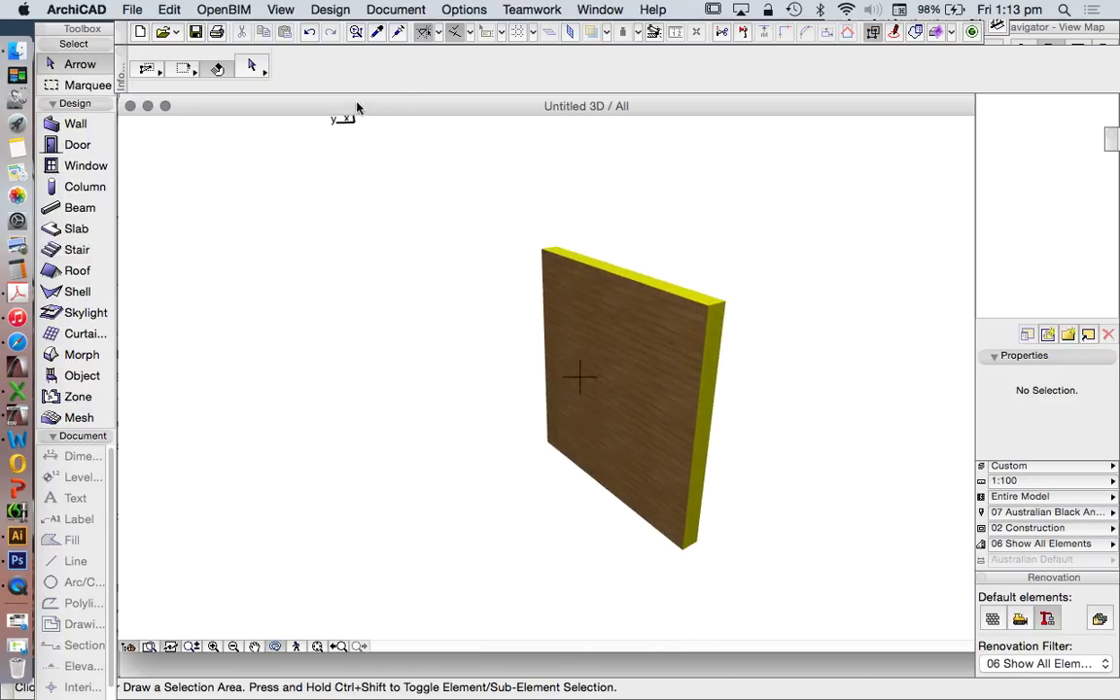
{"action": "left_click", "coordinate": [130, 106]}
{"action": "left_click", "coordinate": [467, 325]}
{"action": "left_click", "coordinate": [515, 424]}
{"action": "left_click", "coordinate": [502, 335]}
{"action": "scroll", "coordinate": [503, 338], "scroll_direction": "up", "scroll_amount": 1}
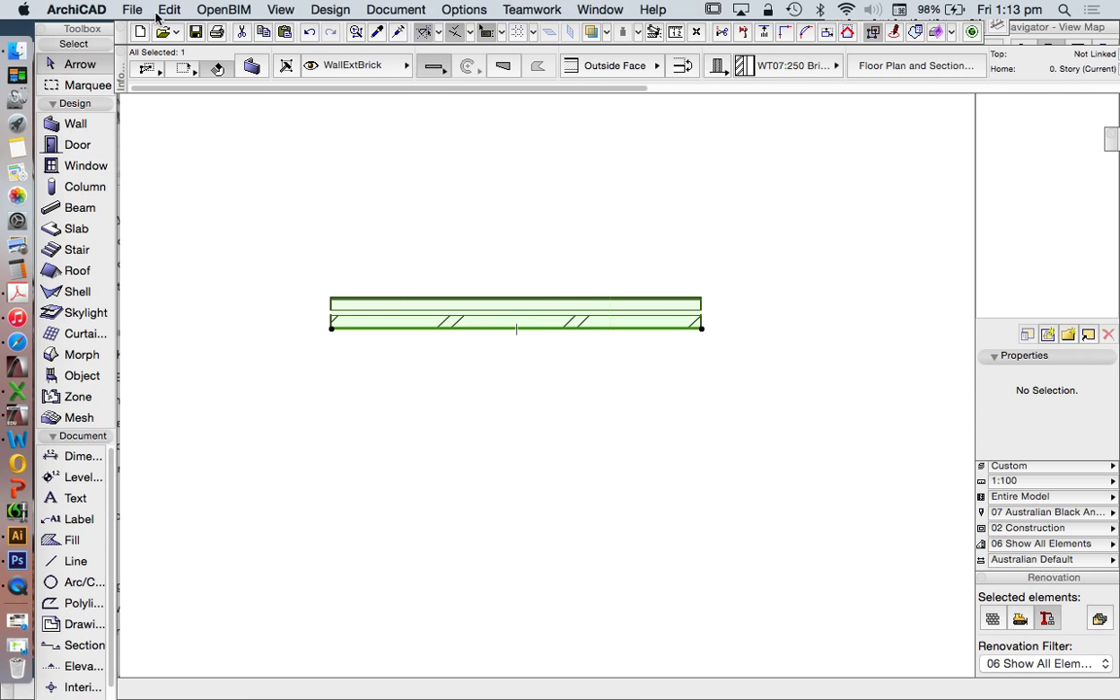
Review the wall's settings and reference-line choices without changing anything.
{"action": "left_click", "coordinate": [255, 68]}
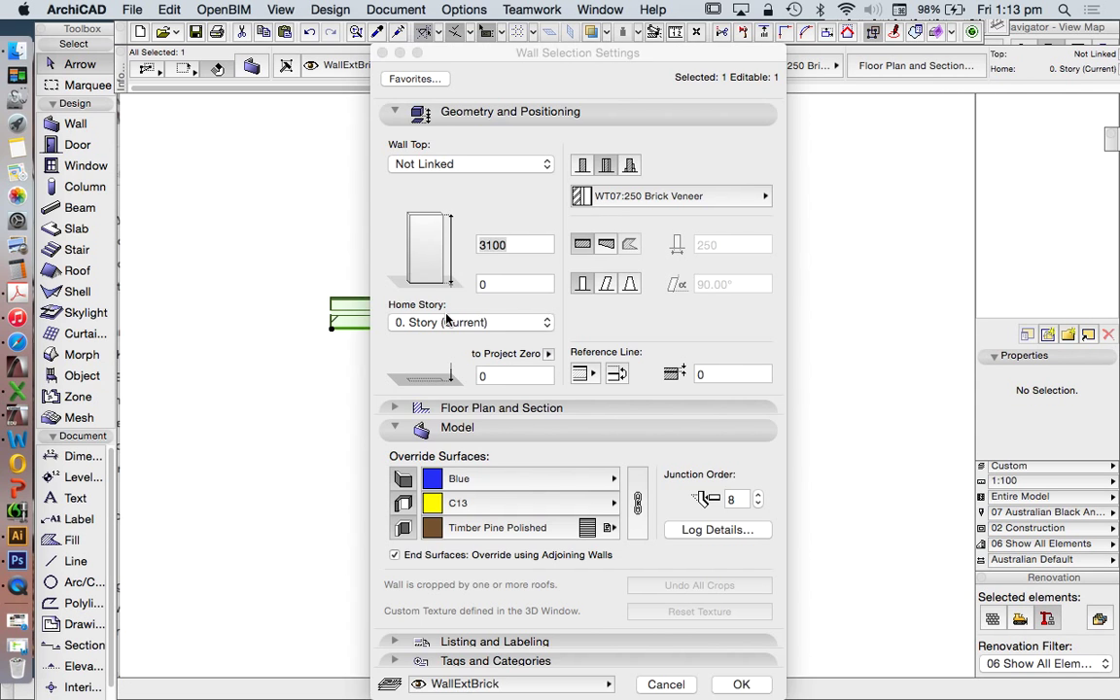
{"action": "left_click", "coordinate": [724, 682]}
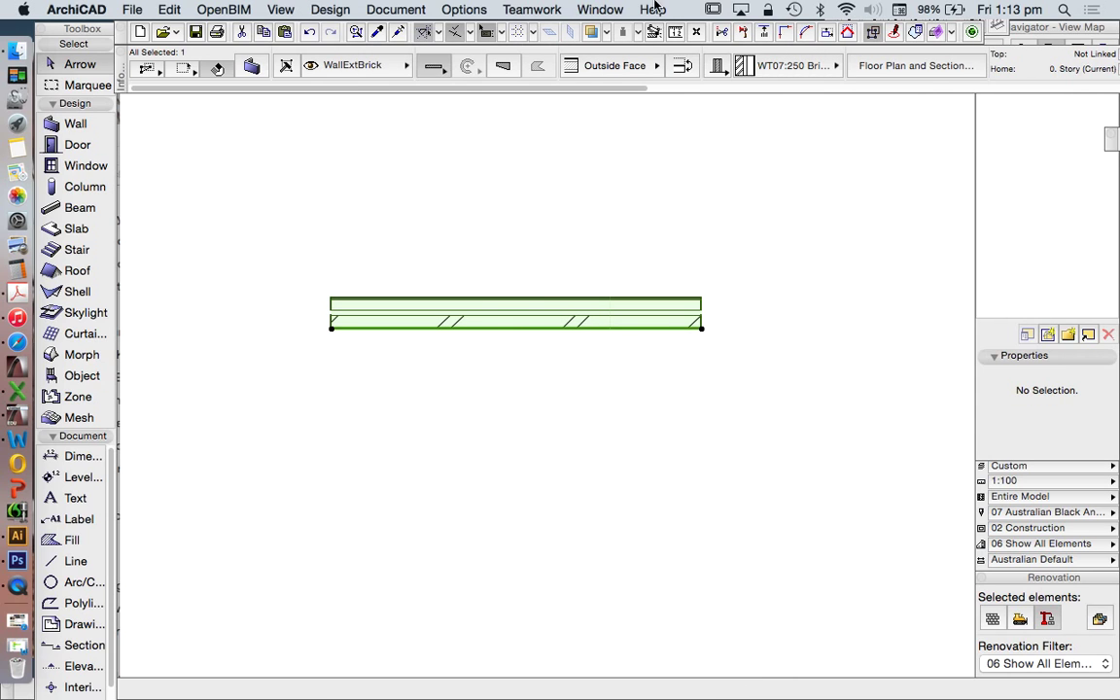
{"action": "left_click", "coordinate": [633, 65]}
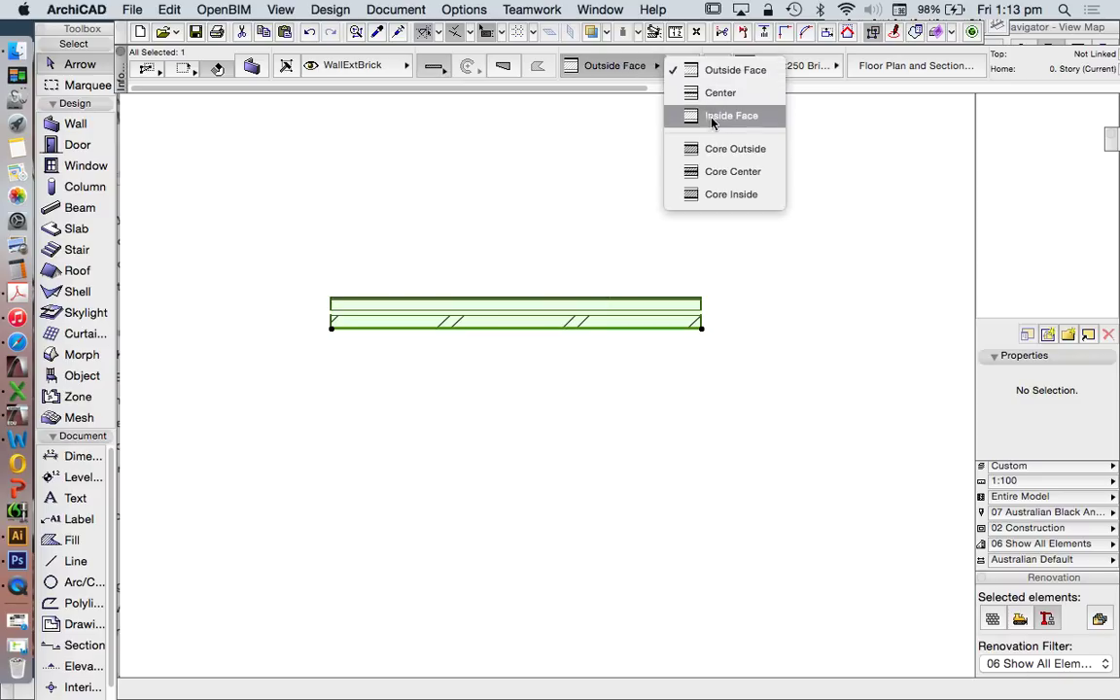
{"action": "left_click", "coordinate": [648, 345]}
{"action": "left_click", "coordinate": [617, 332]}
Select the wall and show only the selection in a 3D window.
{"action": "scroll", "coordinate": [612, 359], "scroll_direction": "up", "scroll_amount": 2}
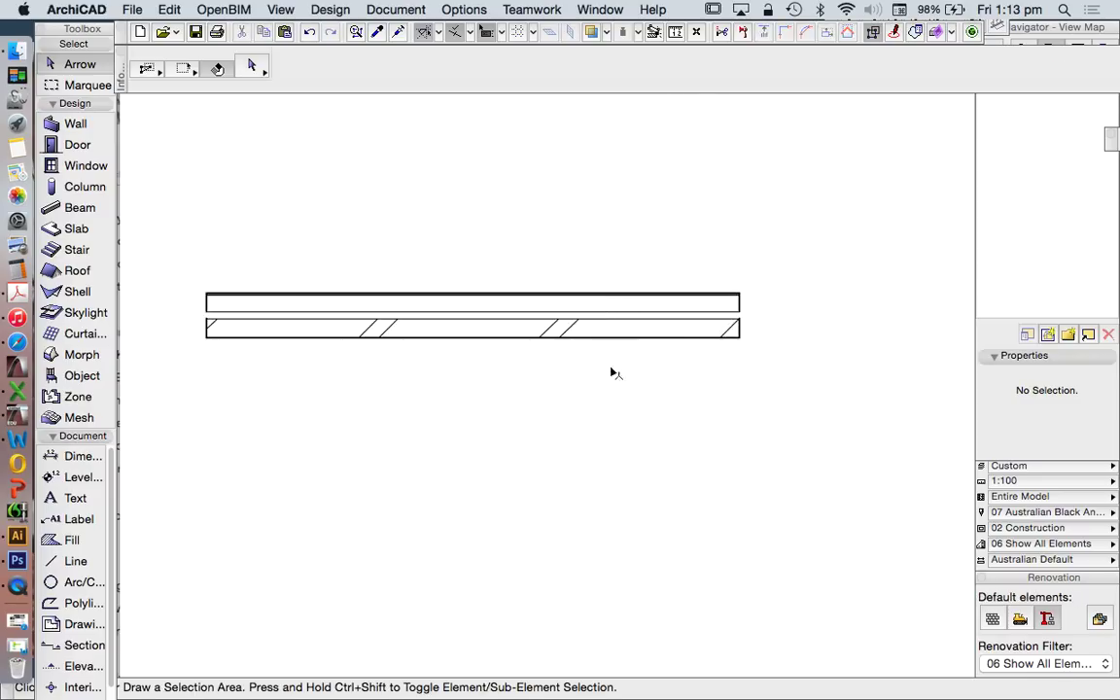
{"action": "left_click", "coordinate": [618, 342]}
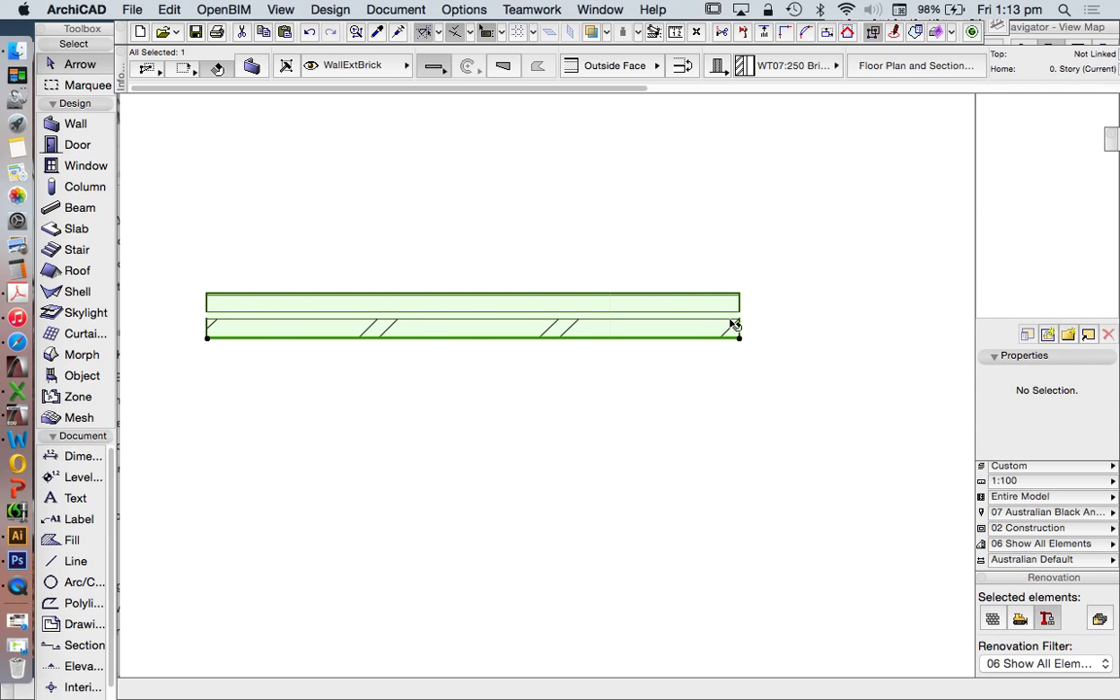
{"action": "scroll", "coordinate": [745, 316], "scroll_direction": "down", "scroll_amount": 1}
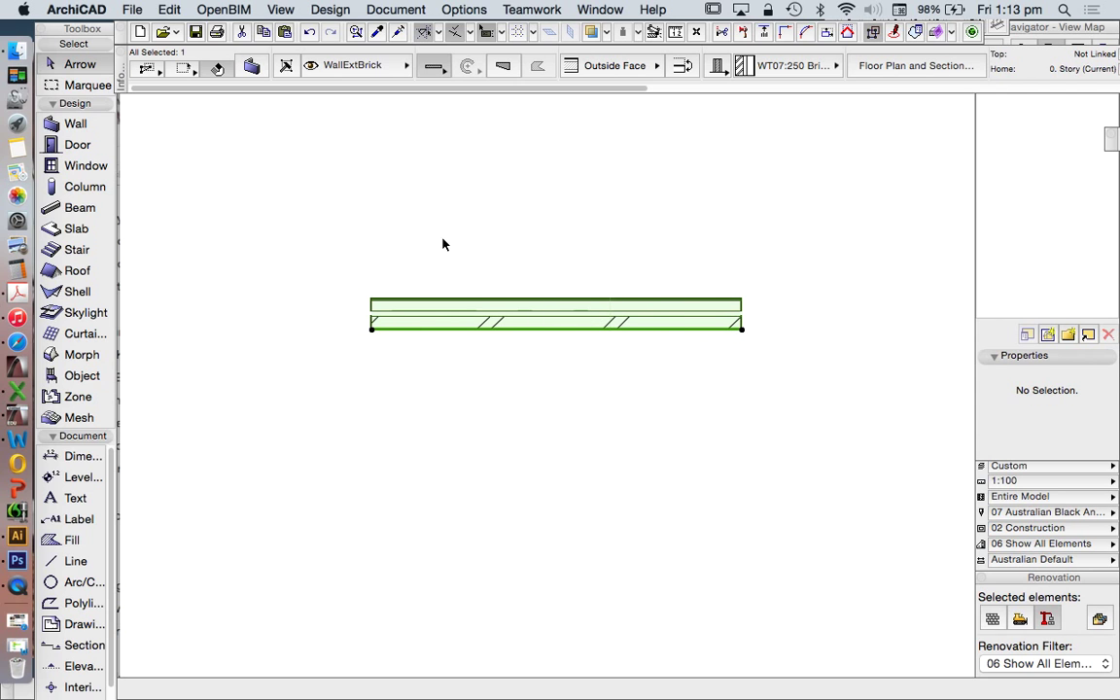
{"action": "right_click", "coordinate": [450, 199]}
{"action": "left_click", "coordinate": [588, 525]}
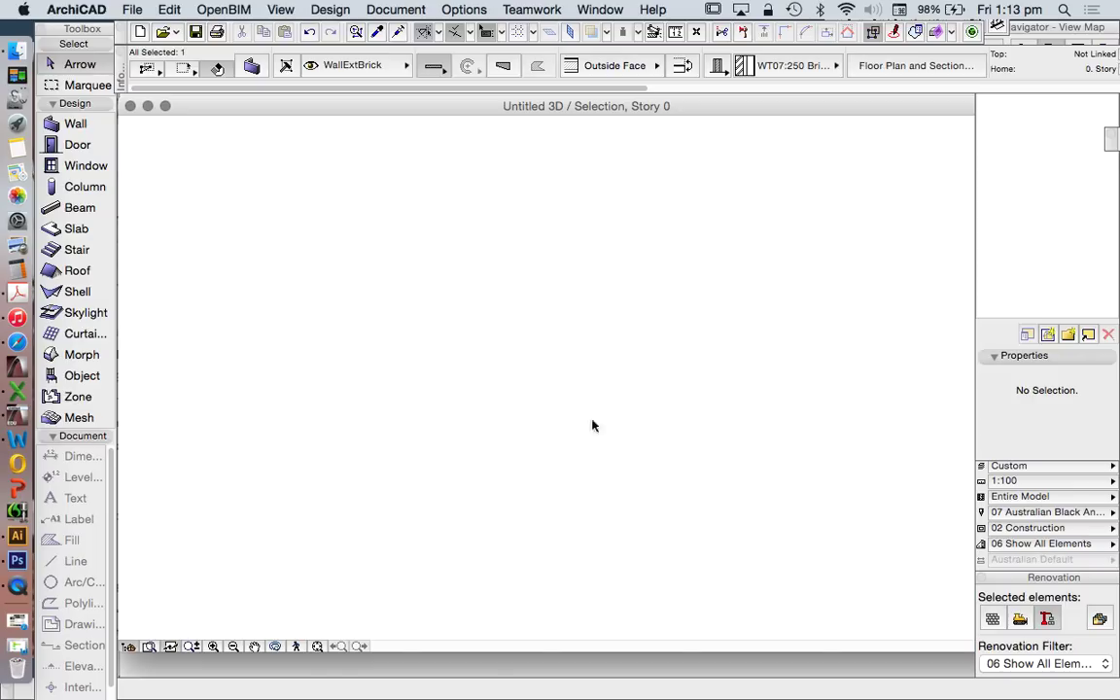
{"action": "left_click", "coordinate": [276, 647]}
View the wall's timber face head-on, close the 3D window, and open Options > Element Attributes.
{"action": "left_click_drag", "start_coordinate": [766, 424], "coordinate": [870, 522]}
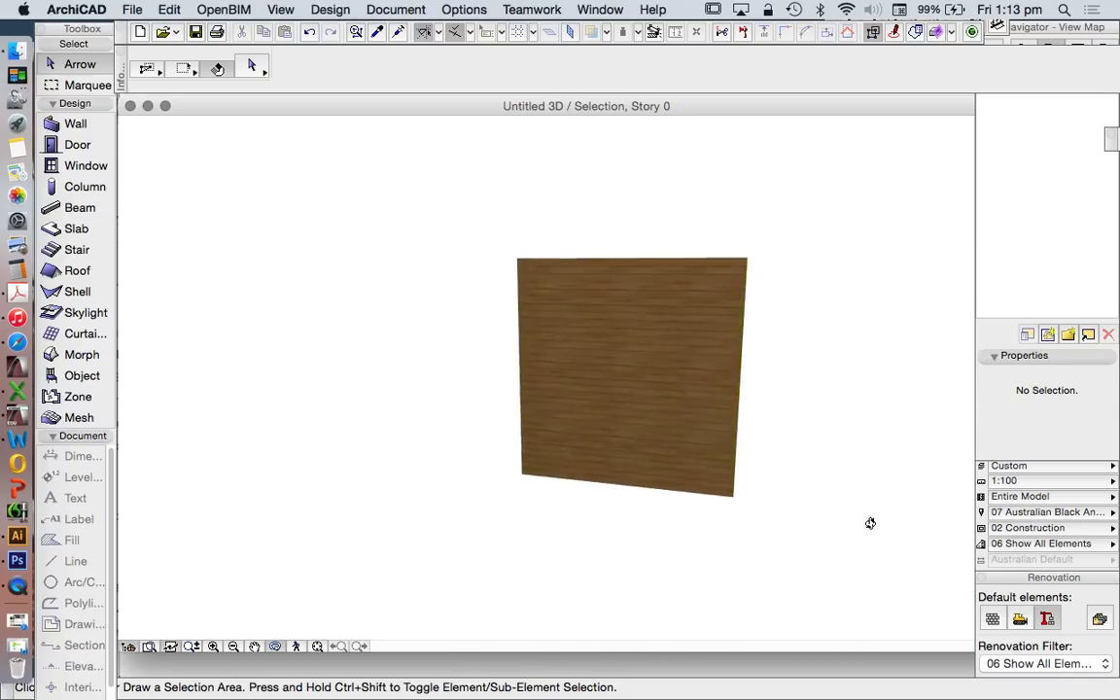
{"action": "left_click", "coordinate": [131, 107]}
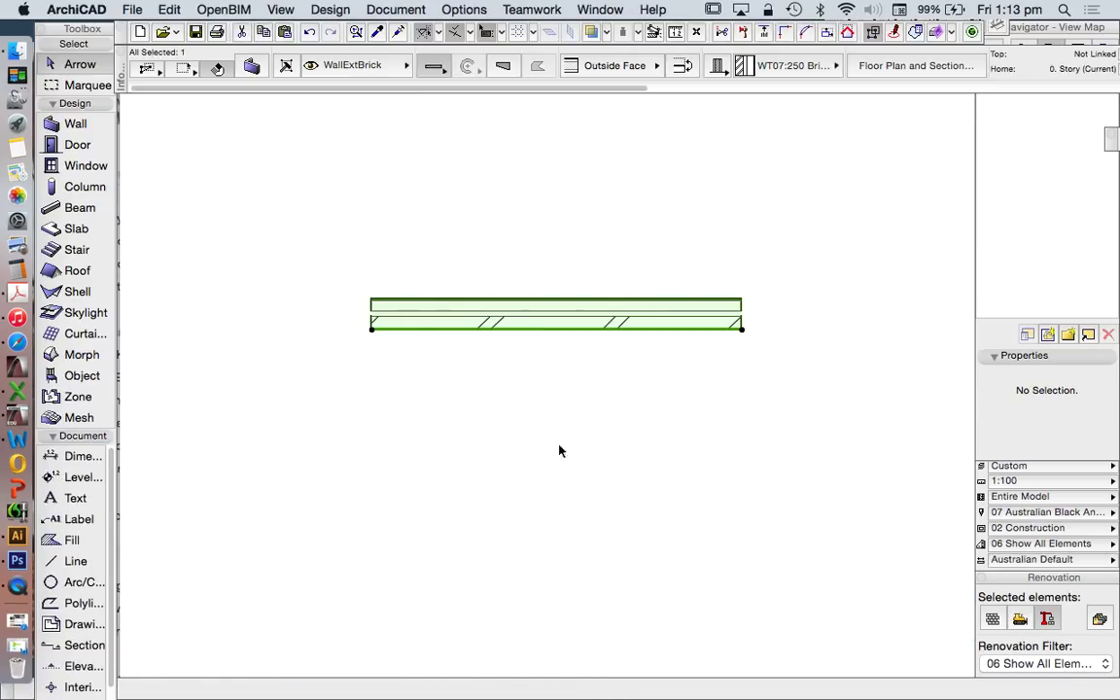
{"action": "scroll", "coordinate": [301, 340], "scroll_direction": "down", "scroll_amount": 2}
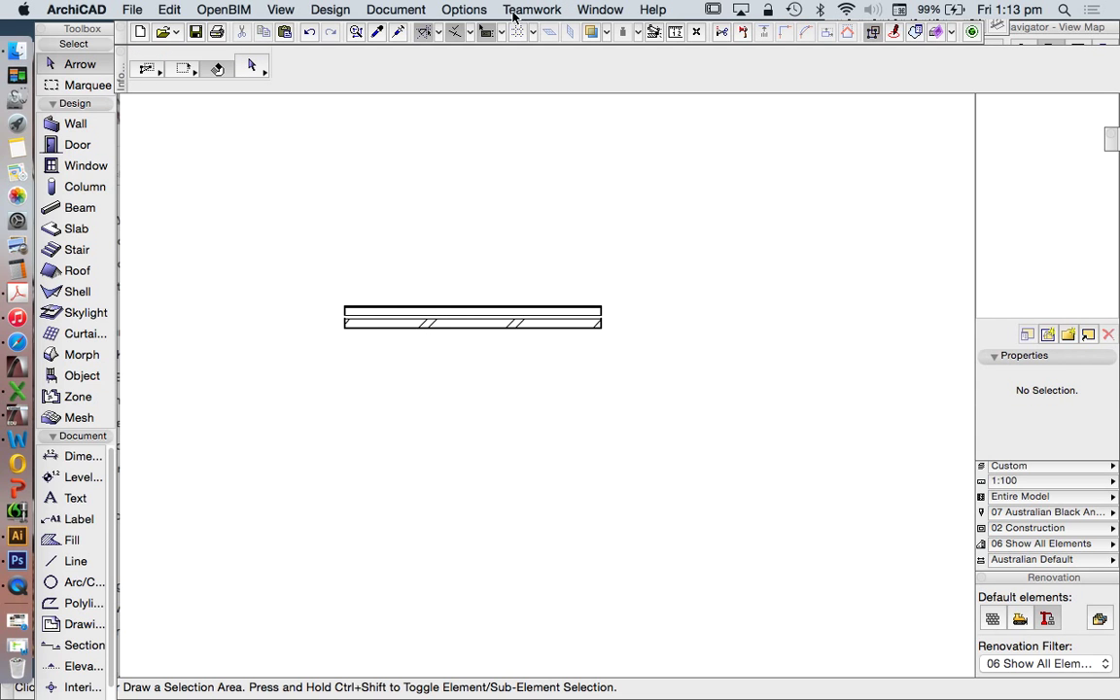
{"action": "left_click", "coordinate": [463, 9]}
Duplicate the Timber Pine Polished surface as 'Timber Pine Polished Vertical' and close Surface Settings.
{"action": "mouse_move", "coordinate": [457, 32]}
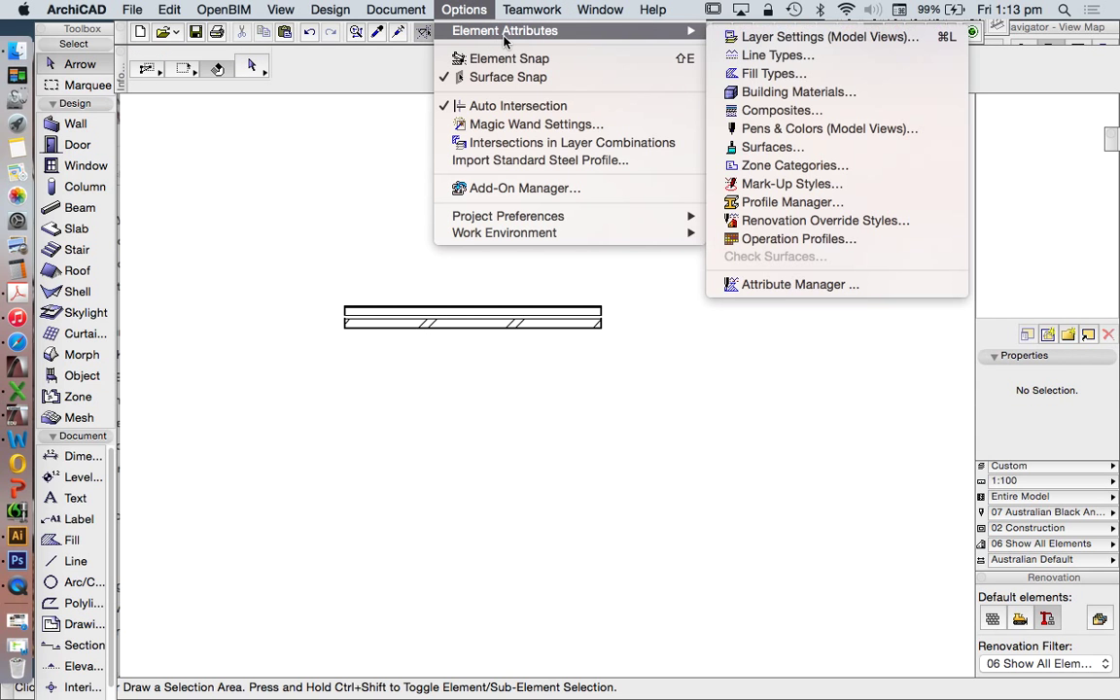
{"action": "left_click", "coordinate": [773, 147]}
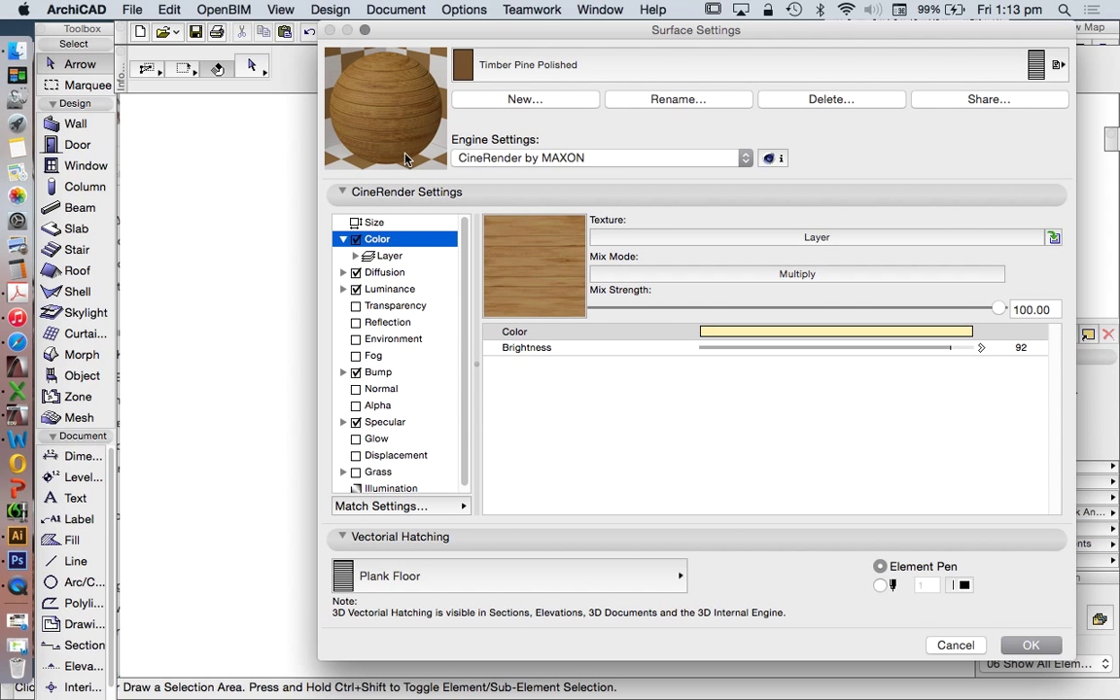
{"action": "left_click", "coordinate": [496, 60]}
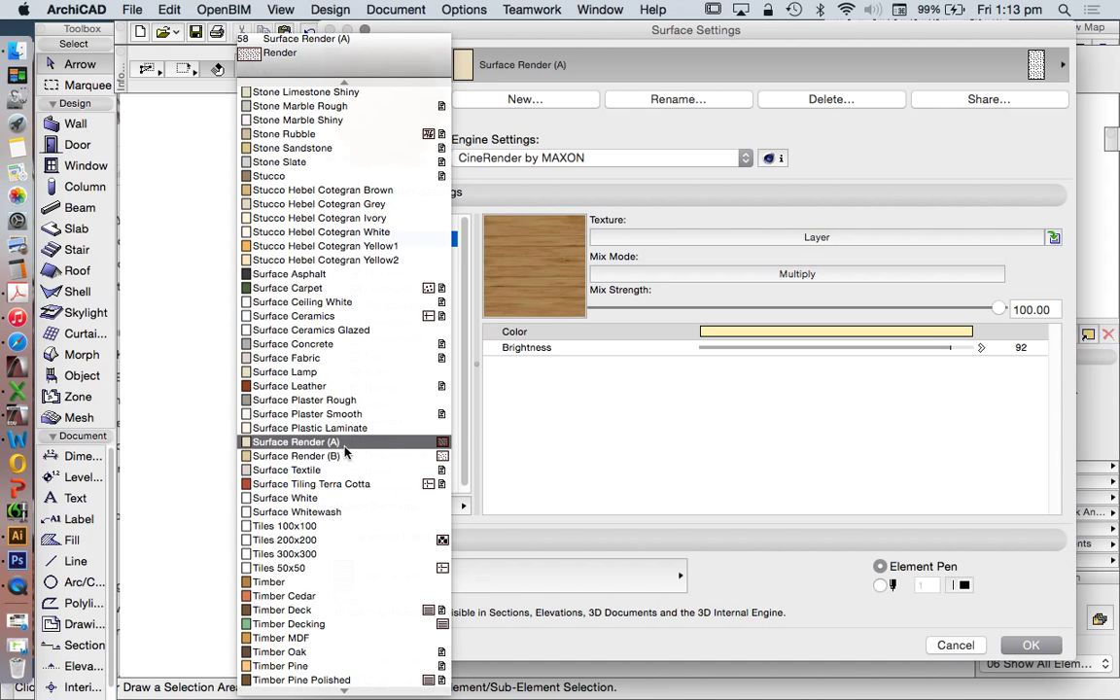
{"action": "left_click", "coordinate": [622, 388]}
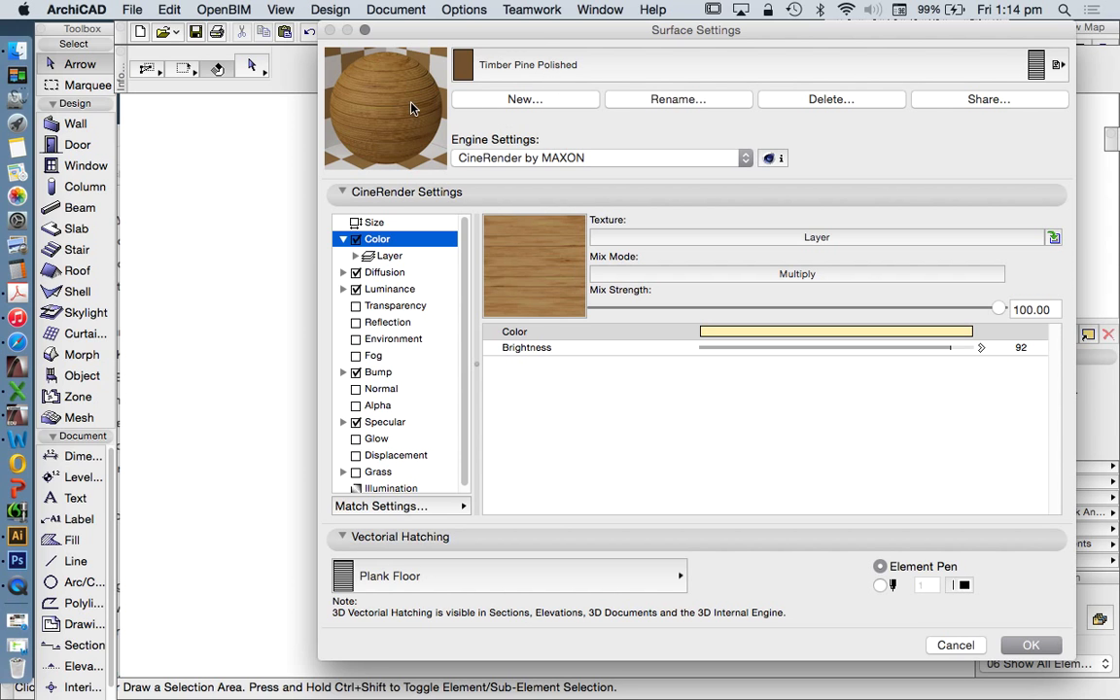
{"action": "left_click", "coordinate": [540, 102]}
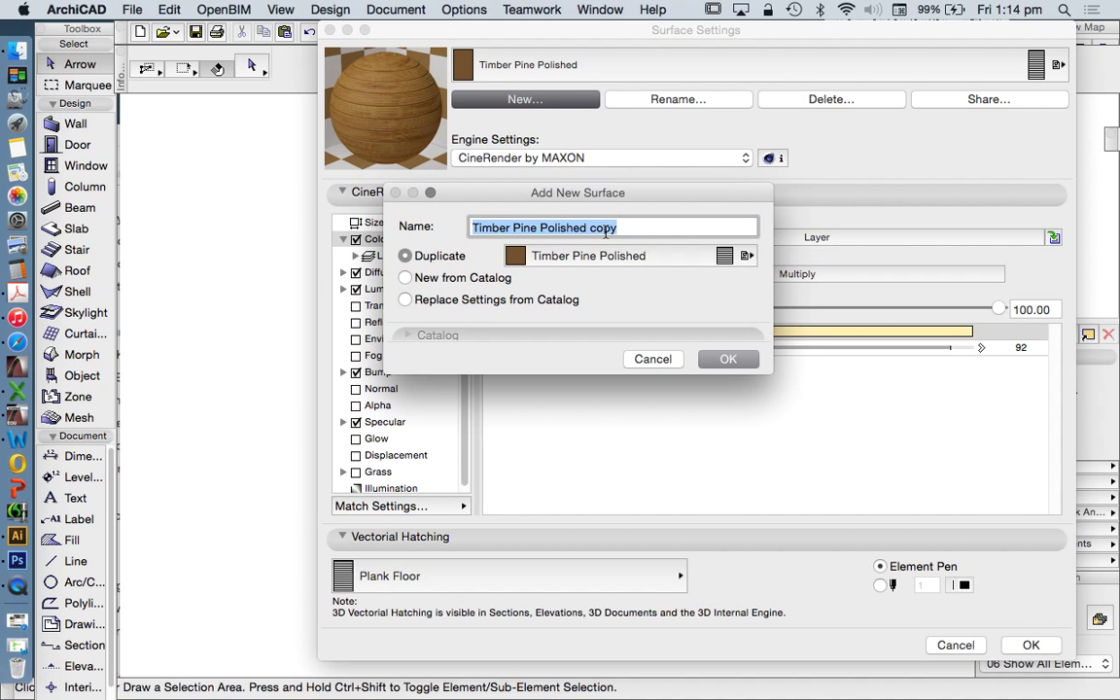
{"action": "left_click", "coordinate": [649, 227]}
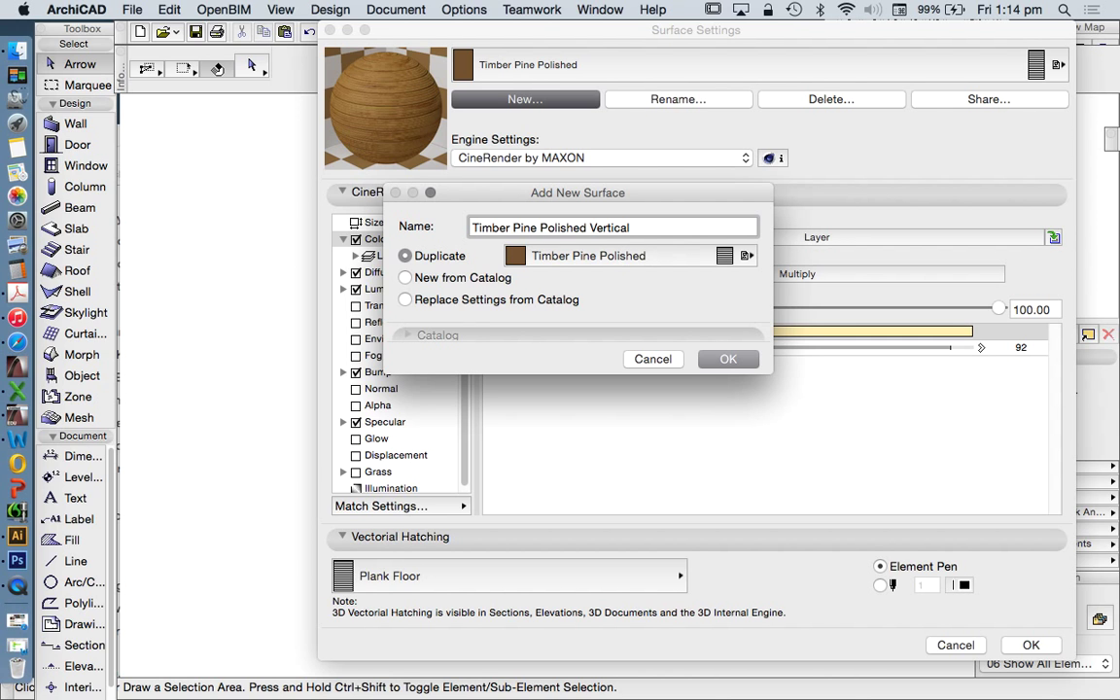
{"action": "key", "text": "Return"}
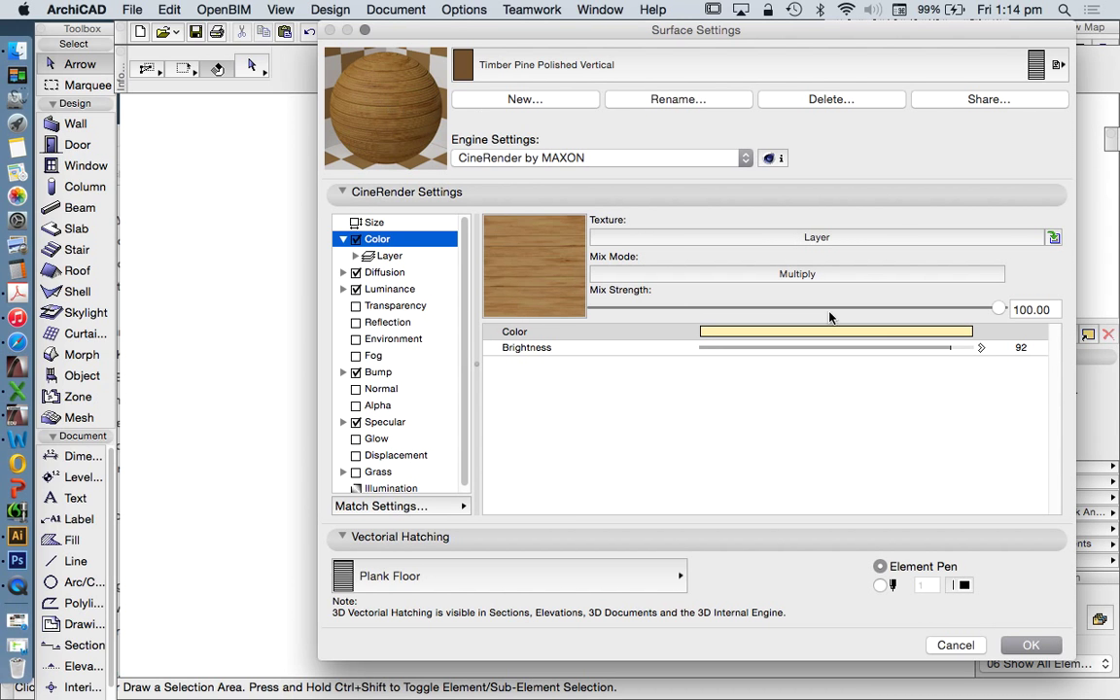
{"action": "left_click", "coordinate": [1029, 646]}
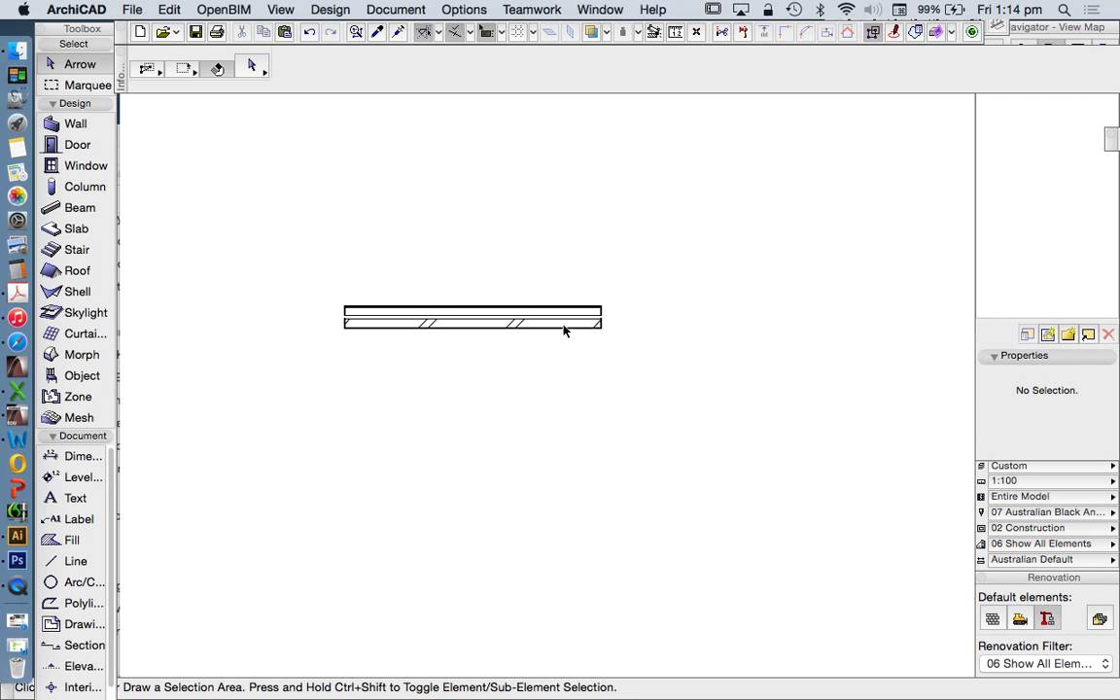
Show the selected wall alone in a 3D window, orbited to see its side edge.
{"action": "key", "text": "super+a"}
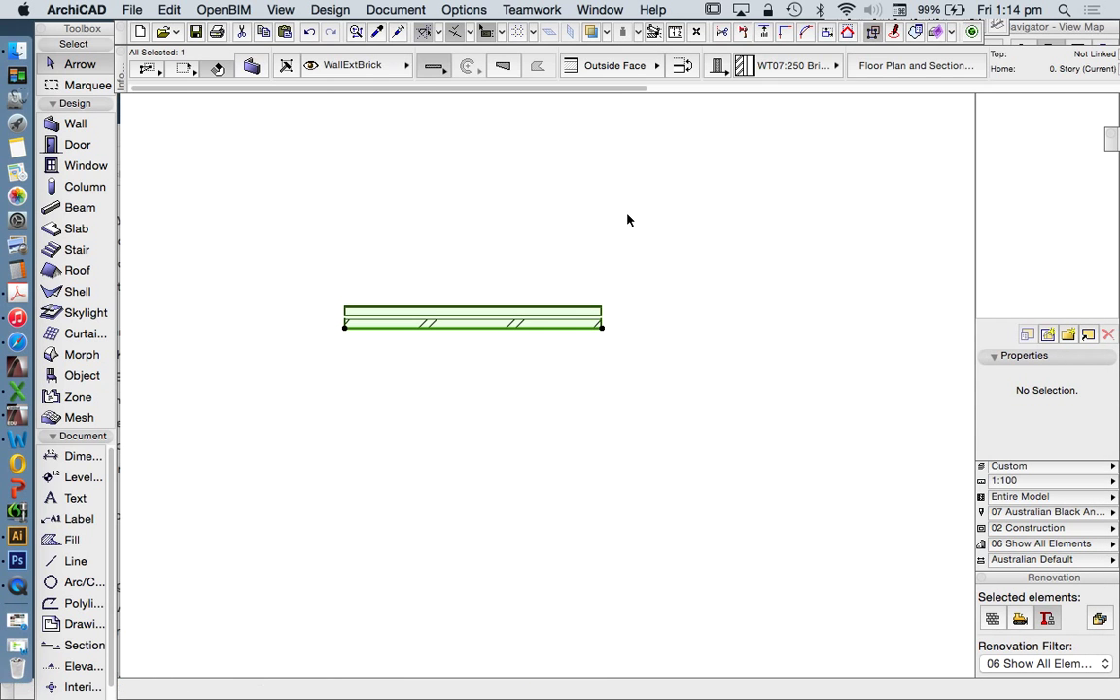
{"action": "right_click", "coordinate": [627, 216]}
{"action": "left_click", "coordinate": [525, 357]}
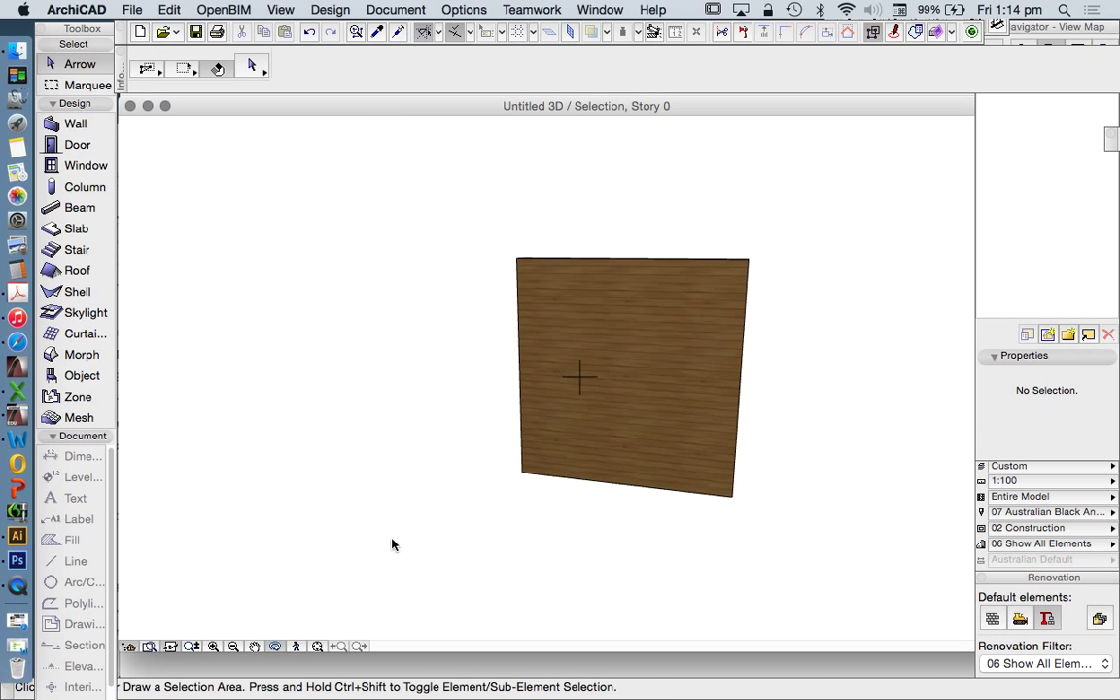
{"action": "scroll", "coordinate": [764, 425], "scroll_direction": "up", "scroll_amount": 2}
{"action": "left_click_drag", "start_coordinate": [764, 425], "coordinate": [705, 355]}
Eyedropper the wall's settings as defaults for new walls and open Options > Element Attributes.
{"action": "left_click", "coordinate": [704, 348]}
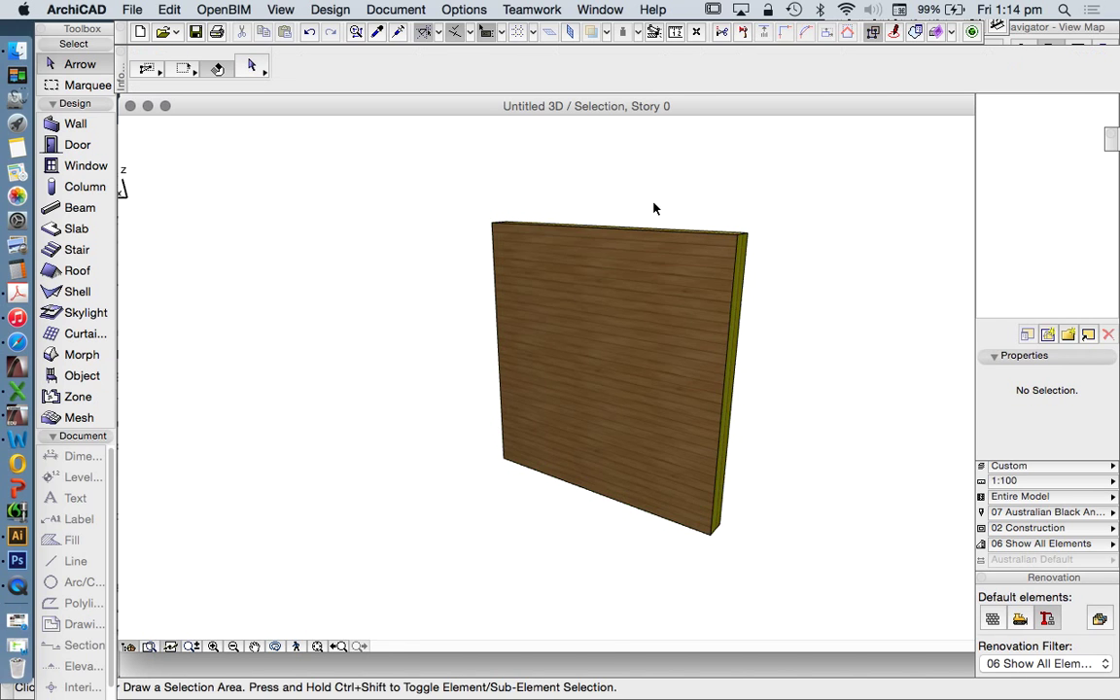
{"action": "left_click", "coordinate": [649, 312], "text": "alt"}
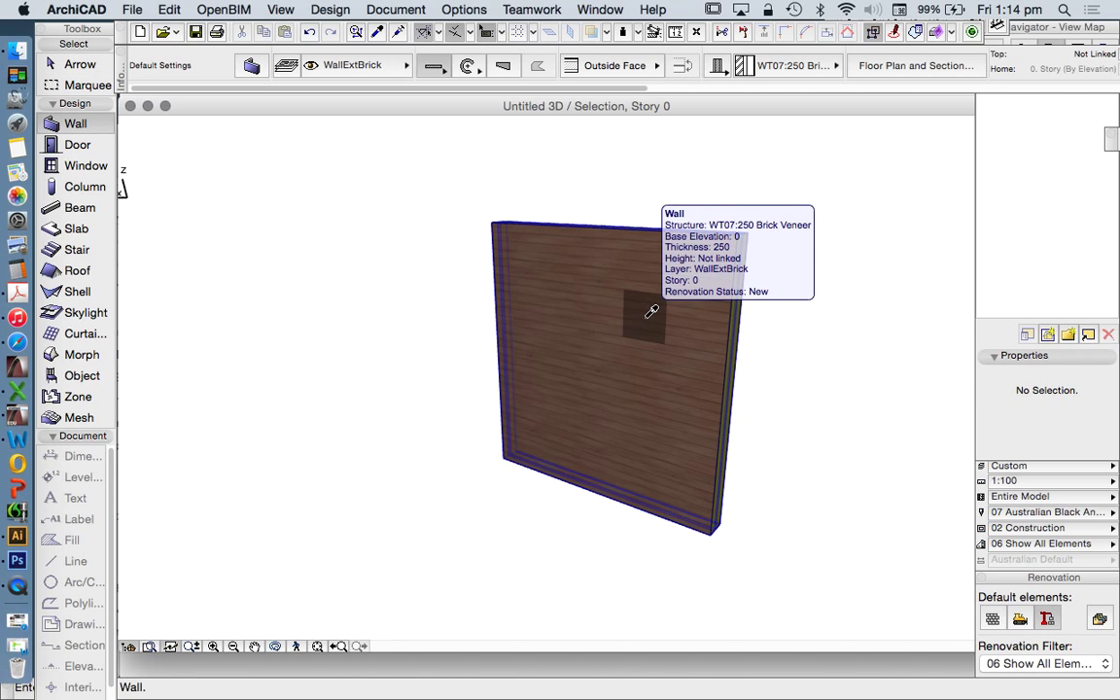
{"action": "left_click", "coordinate": [463, 10]}
Open Surface Settings and browse the list of available surfaces.
{"action": "mouse_move", "coordinate": [580, 31]}
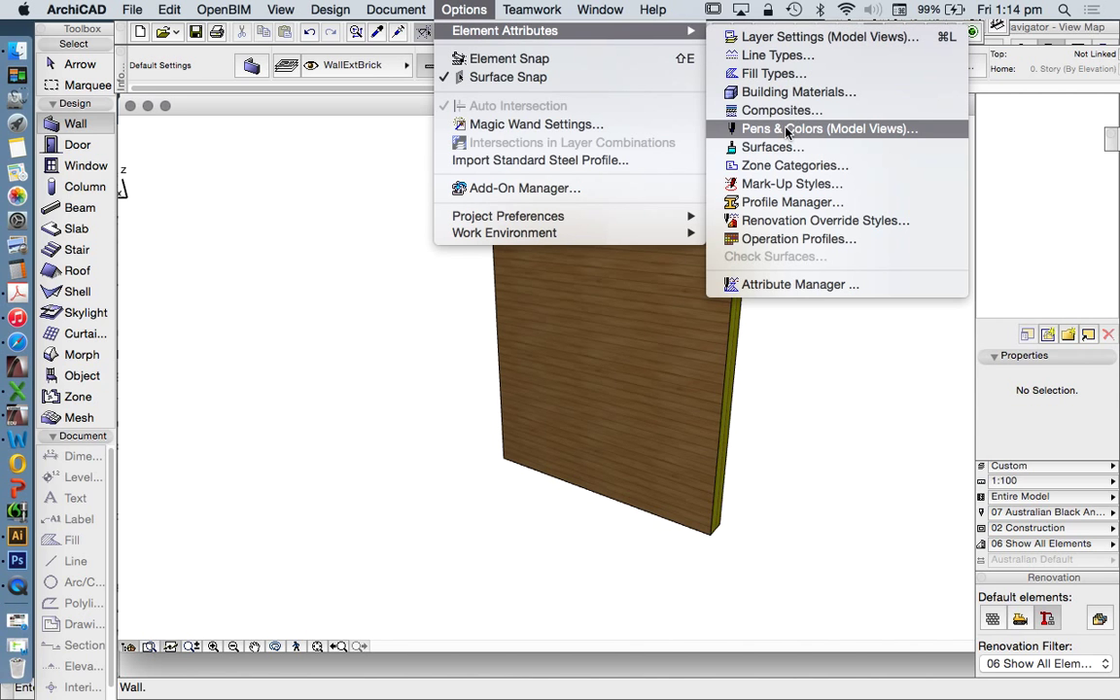
{"action": "left_click", "coordinate": [749, 145]}
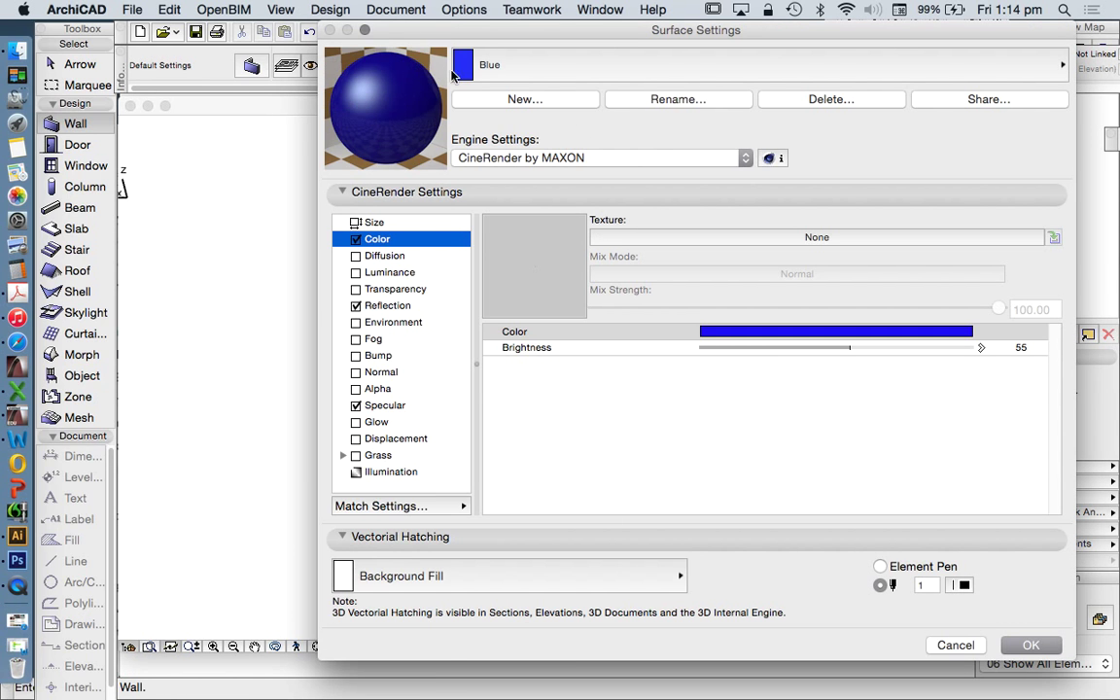
{"action": "left_click", "coordinate": [449, 66]}
{"action": "scroll", "coordinate": [358, 161], "scroll_direction": "down", "scroll_amount": 10}
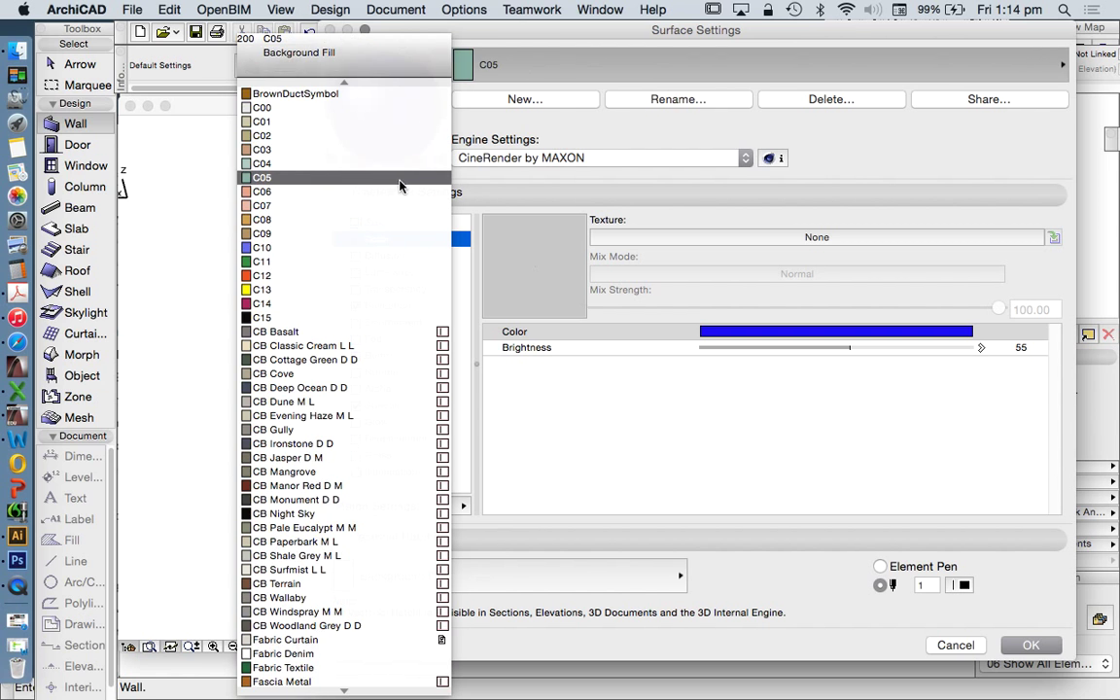
{"action": "scroll", "coordinate": [393, 225], "scroll_direction": "down", "scroll_amount": 20}
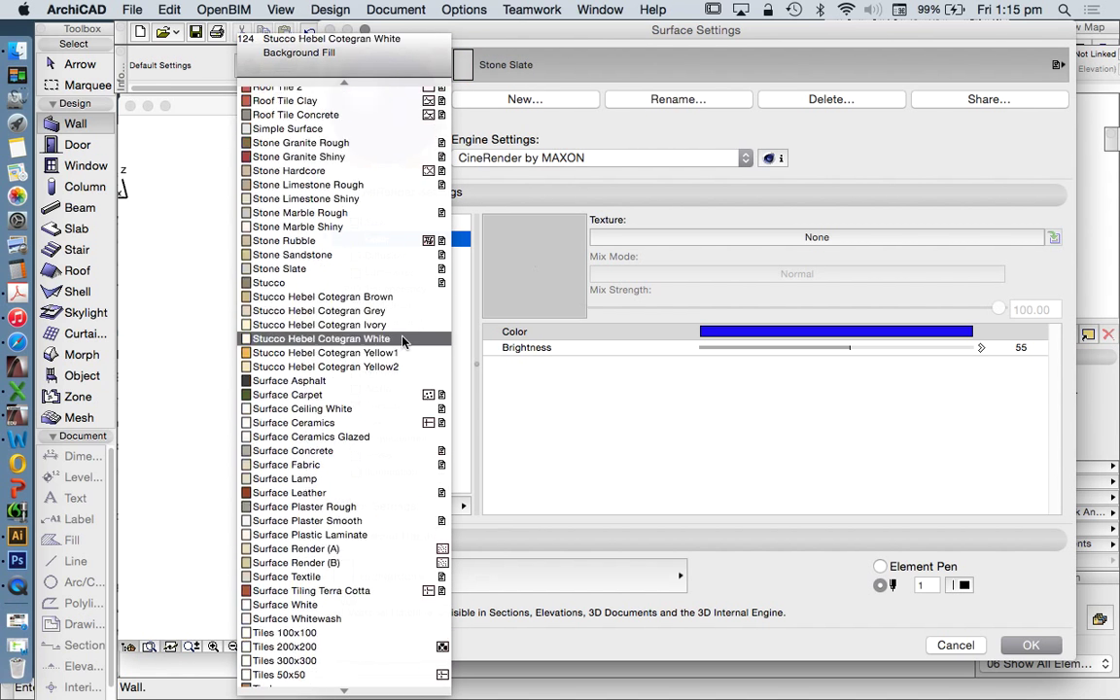
{"action": "scroll", "coordinate": [377, 356], "scroll_direction": "up", "scroll_amount": 1}
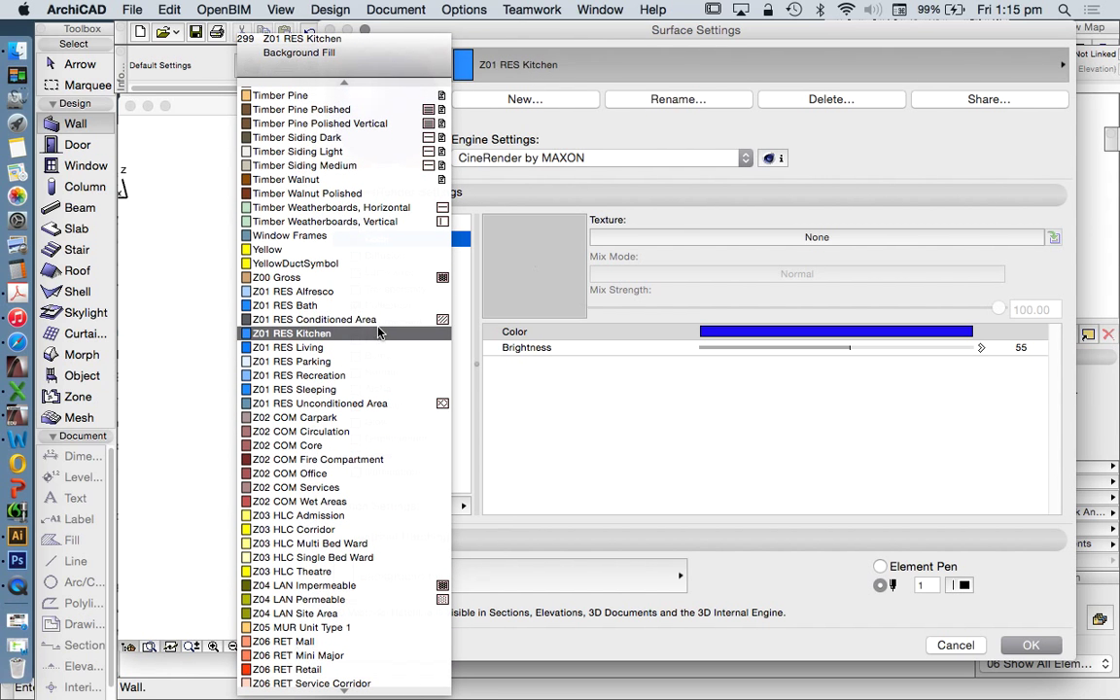
{"action": "scroll", "coordinate": [355, 252], "scroll_direction": "up", "scroll_amount": 4}
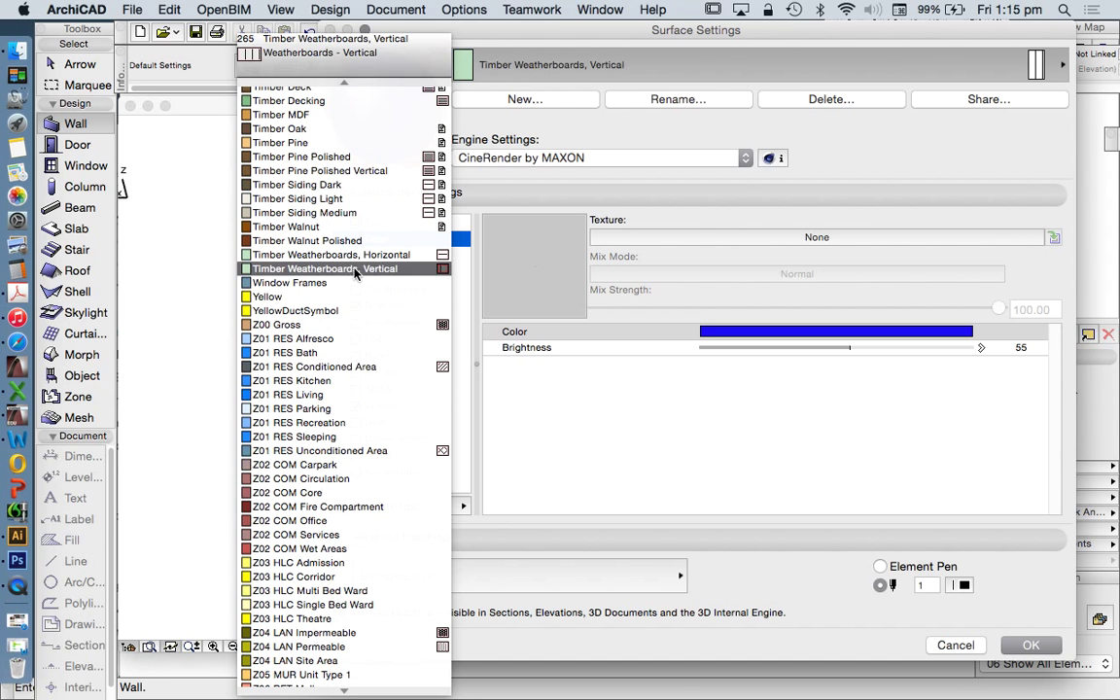
{"action": "scroll", "coordinate": [347, 232], "scroll_direction": "up", "scroll_amount": 1}
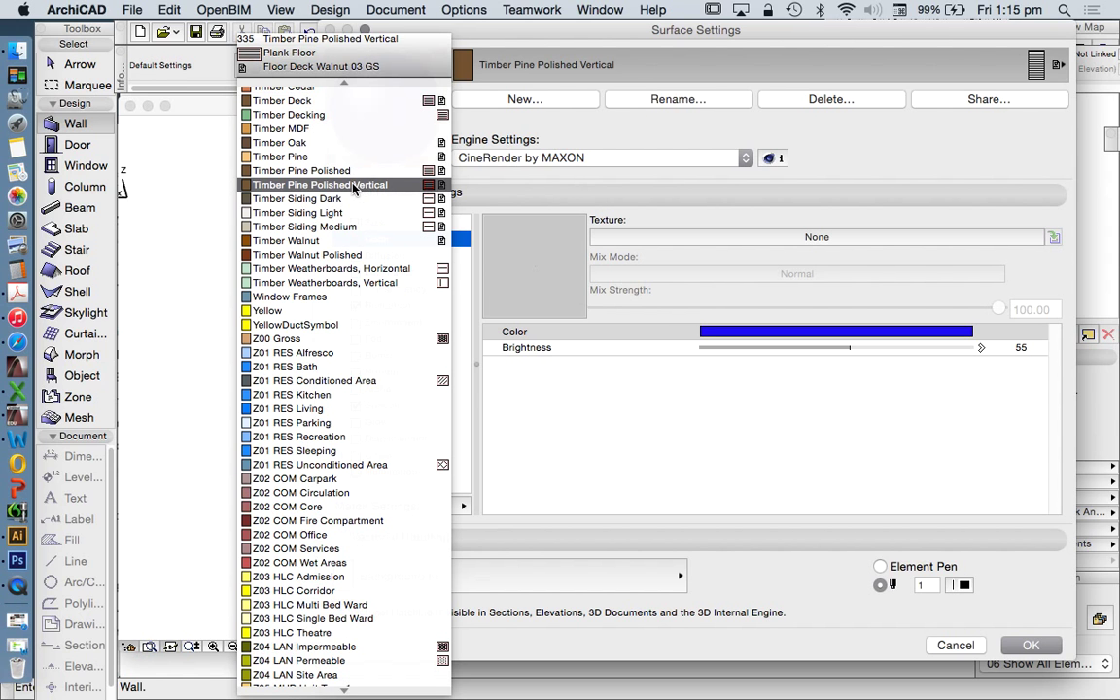
Choose Timber Pine Polished Vertical from the surface list.
{"action": "type", "text": "bluecb d"}
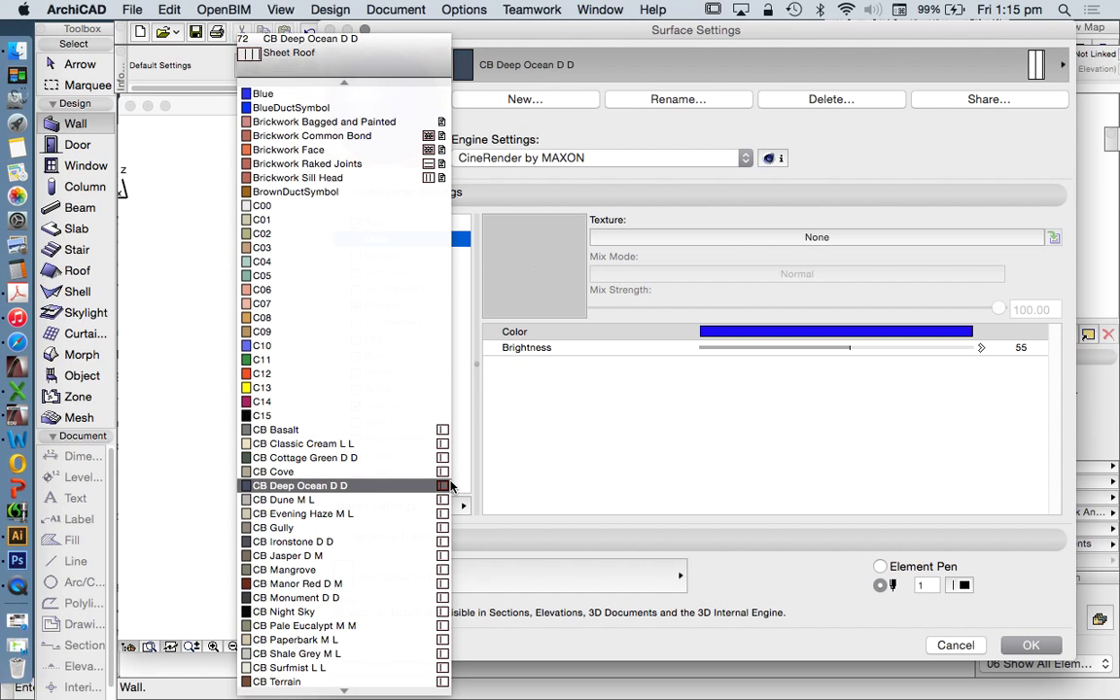
{"action": "scroll", "coordinate": [350, 342], "scroll_direction": "down", "scroll_amount": 6}
{"action": "scroll", "coordinate": [352, 344], "scroll_direction": "down", "scroll_amount": 20}
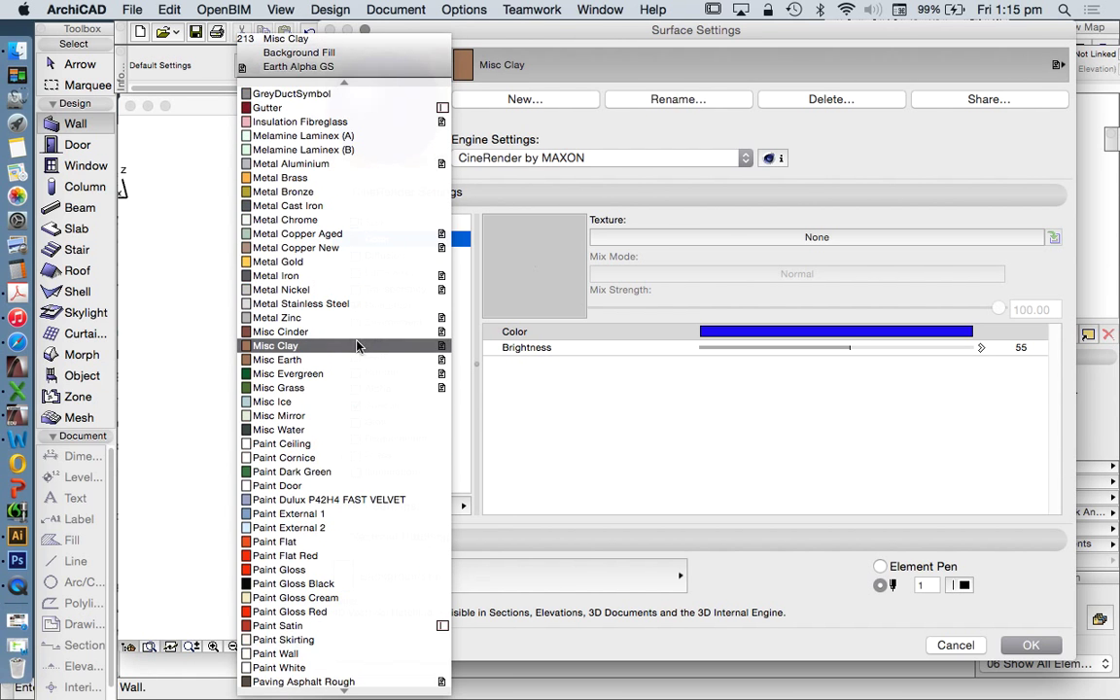
{"action": "scroll", "coordinate": [354, 347], "scroll_direction": "down", "scroll_amount": 15}
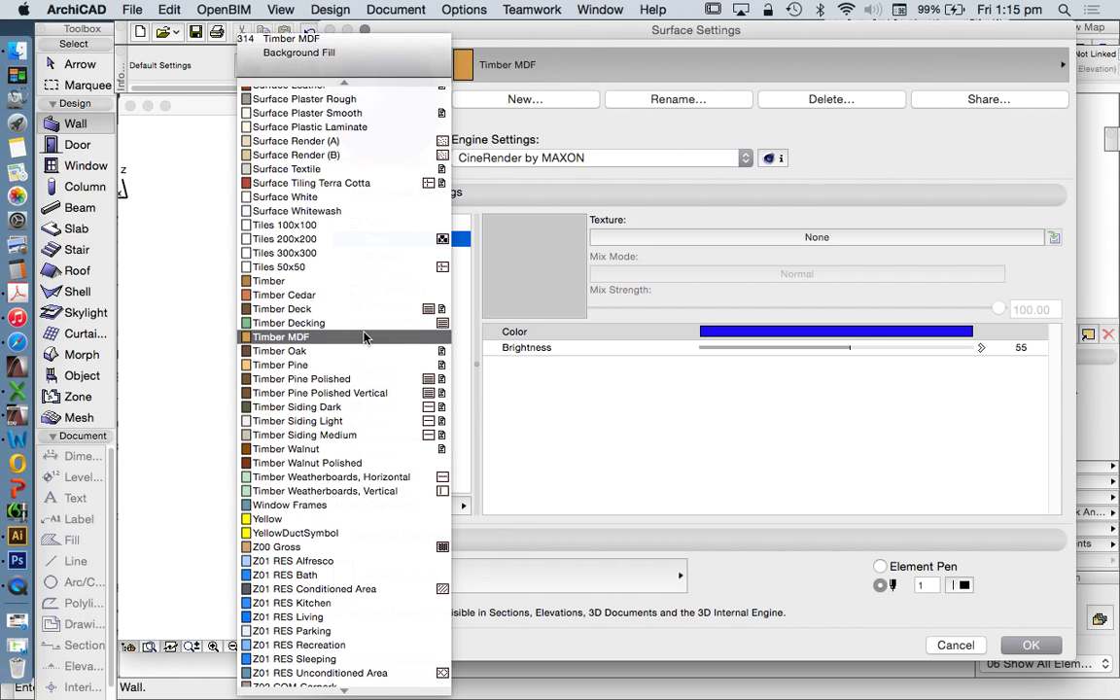
{"action": "left_click", "coordinate": [357, 394]}
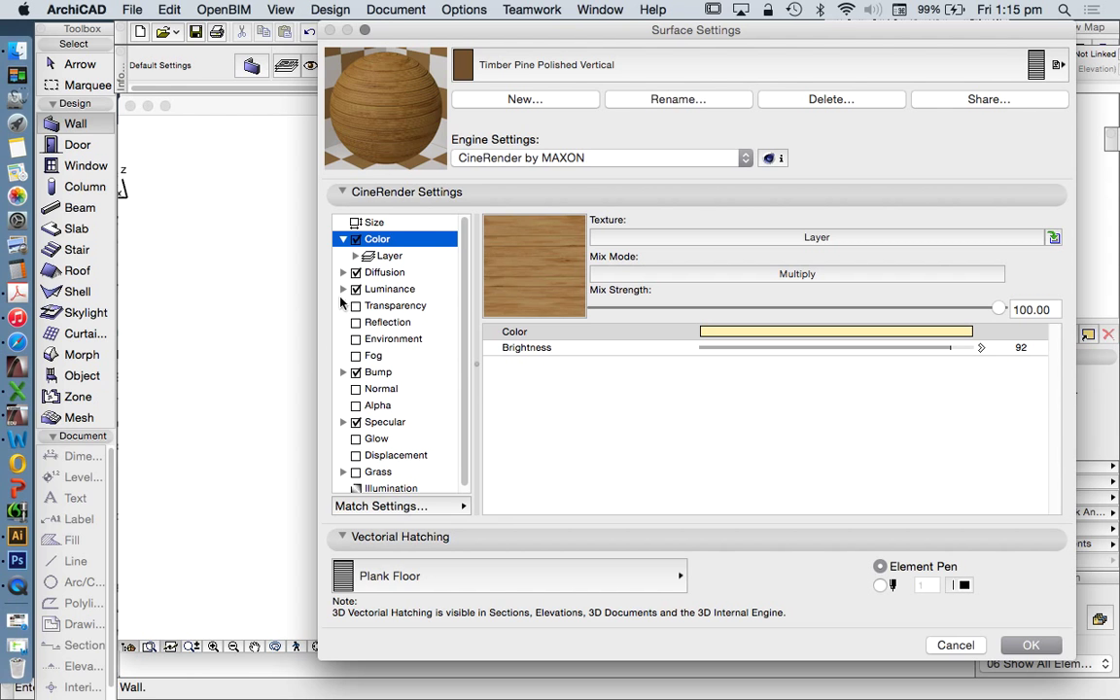
{"action": "scroll", "coordinate": [465, 311], "scroll_direction": "down", "scroll_amount": 1}
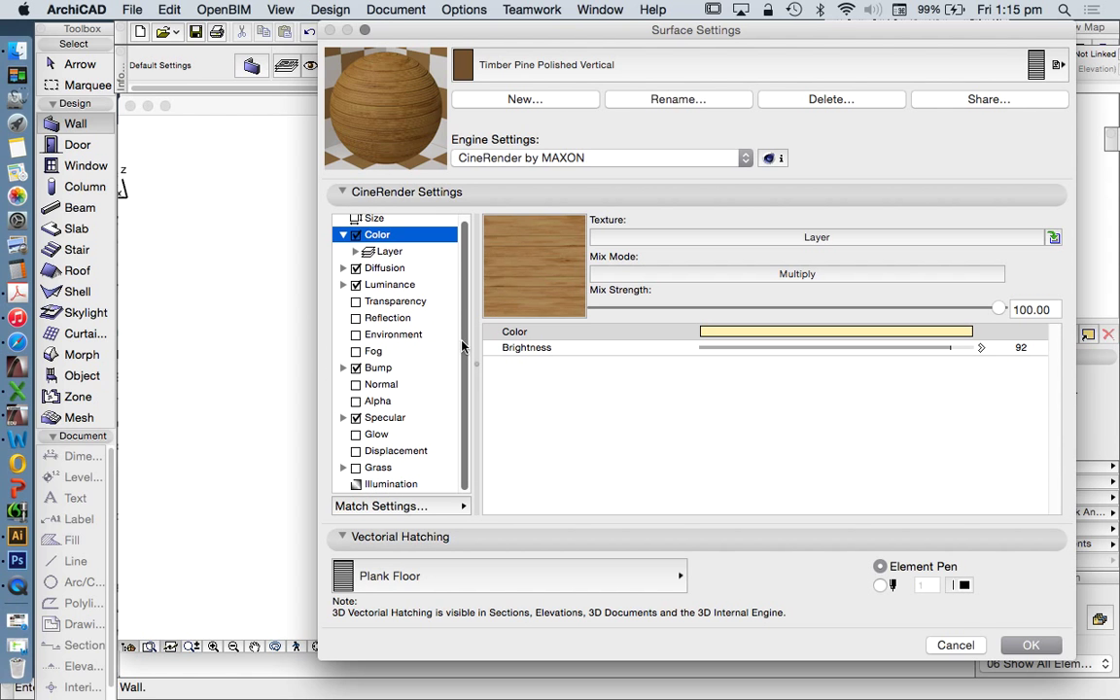
{"action": "scroll", "coordinate": [466, 342], "scroll_direction": "up", "scroll_amount": 1}
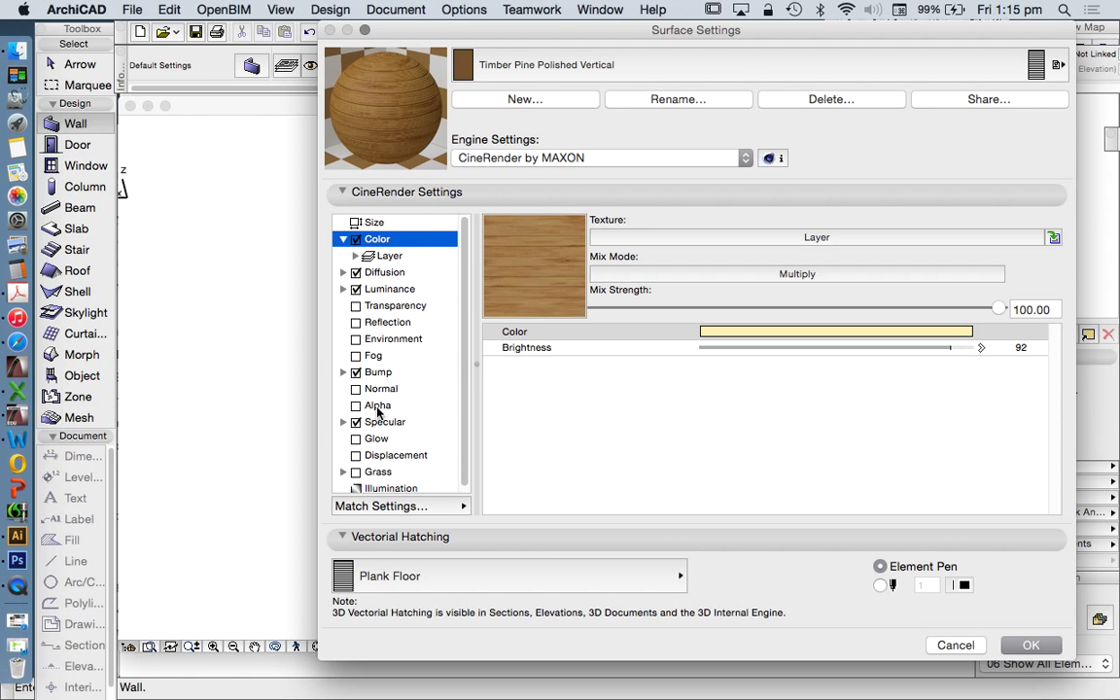
{"action": "left_click", "coordinate": [649, 157]}
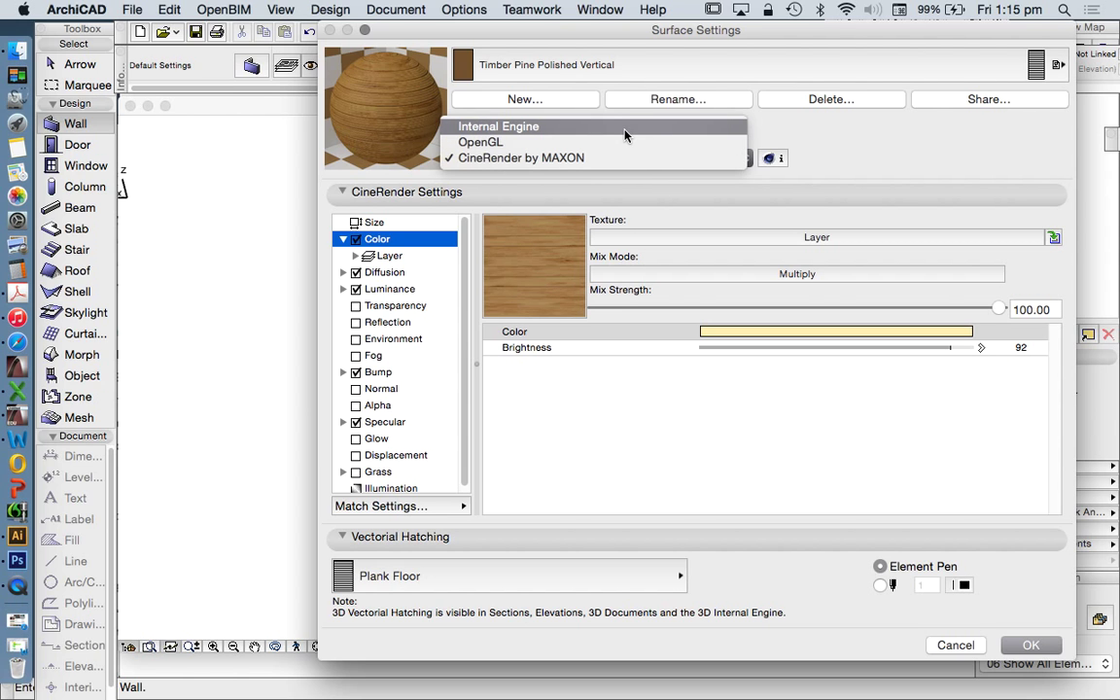
Set the Internal Engine texture Rotation Angle of Timber Pine Polished Vertical to 90°.
{"action": "left_click", "coordinate": [624, 134]}
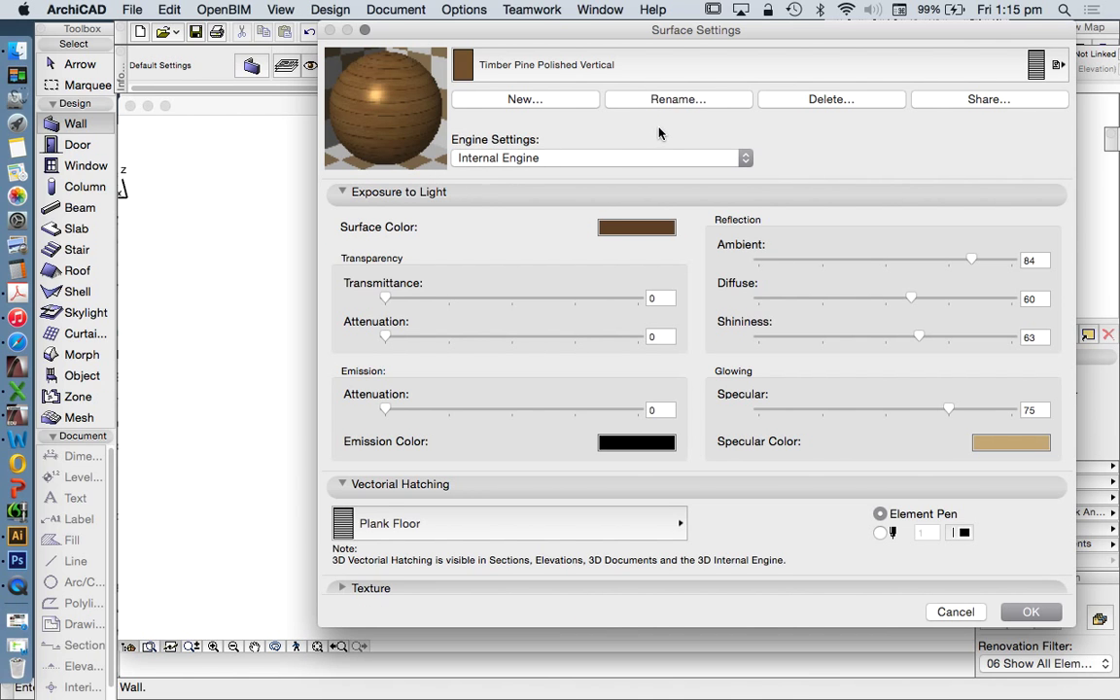
{"action": "left_click", "coordinate": [370, 588]}
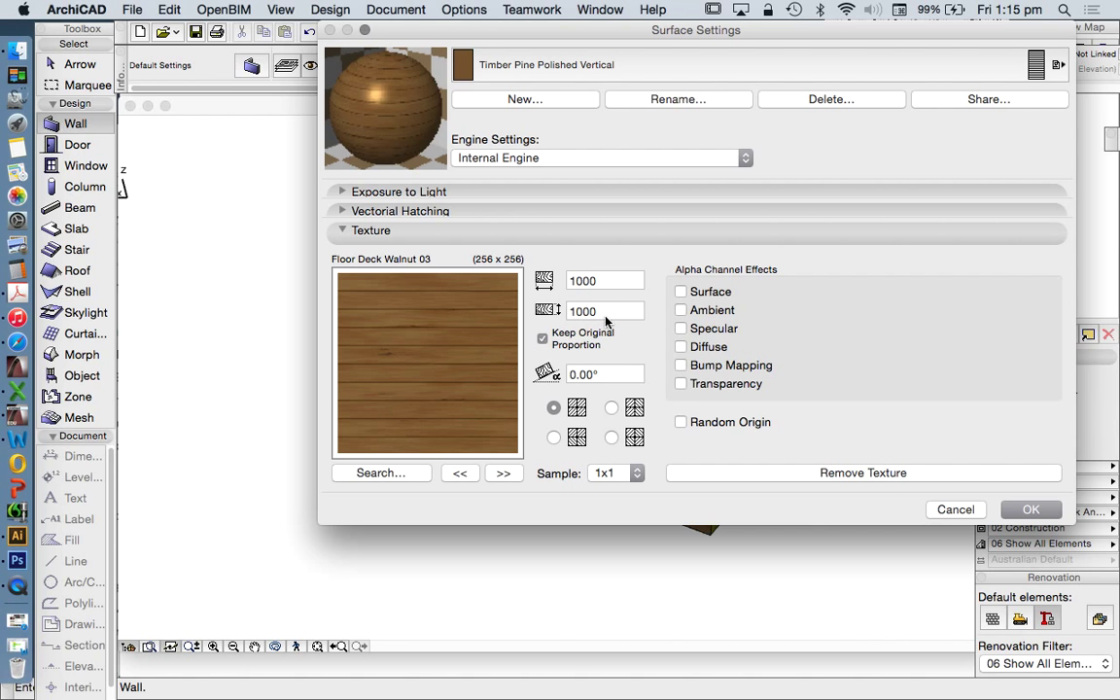
{"action": "left_click", "coordinate": [612, 373]}
{"action": "left_click_drag", "start_coordinate": [629, 372], "coordinate": [523, 385]}
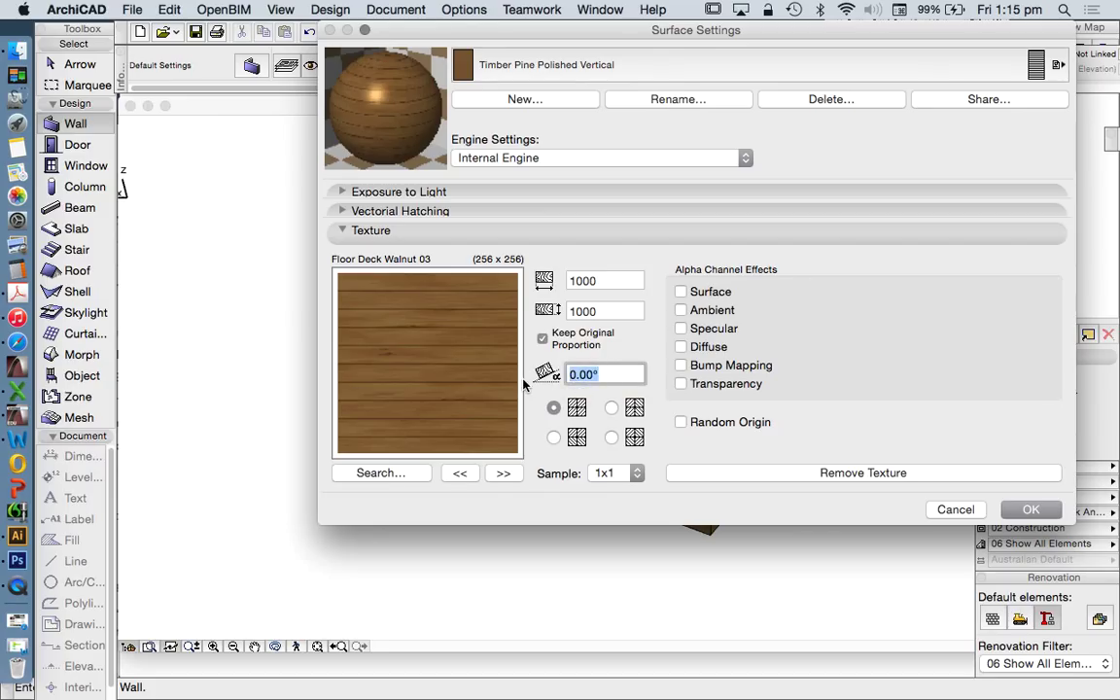
{"action": "type", "text": "90"}
{"action": "key", "text": "Return"}
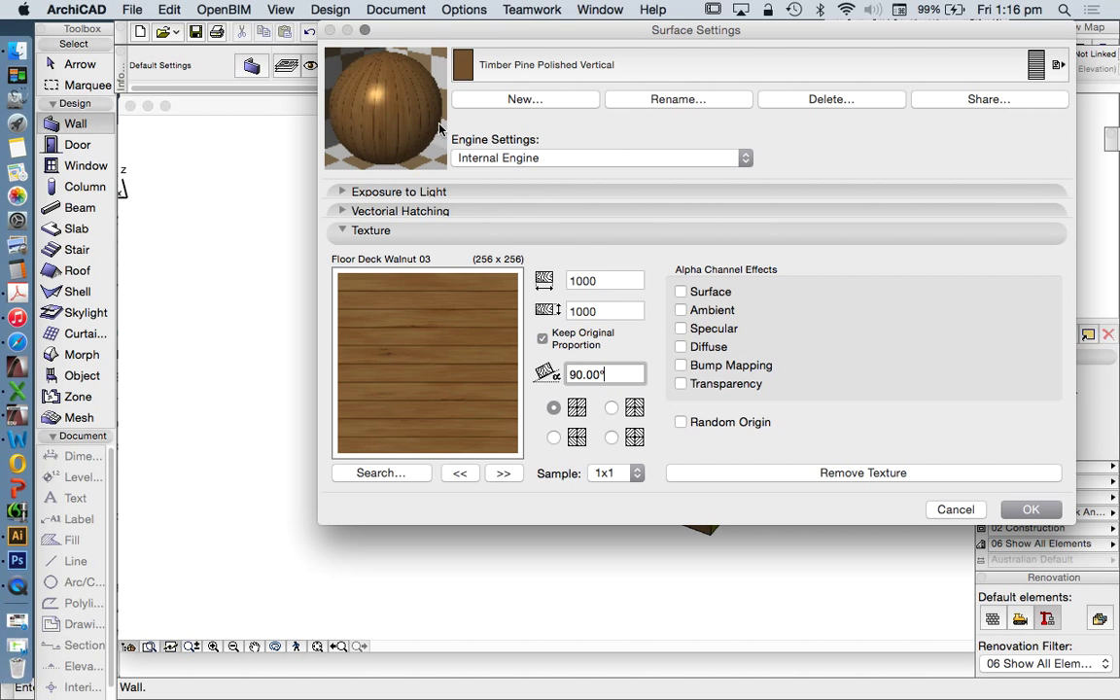
Switch the engine settings to OpenGL, then bring up the rendering engine list again.
{"action": "left_click", "coordinate": [520, 158]}
{"action": "left_click", "coordinate": [521, 179]}
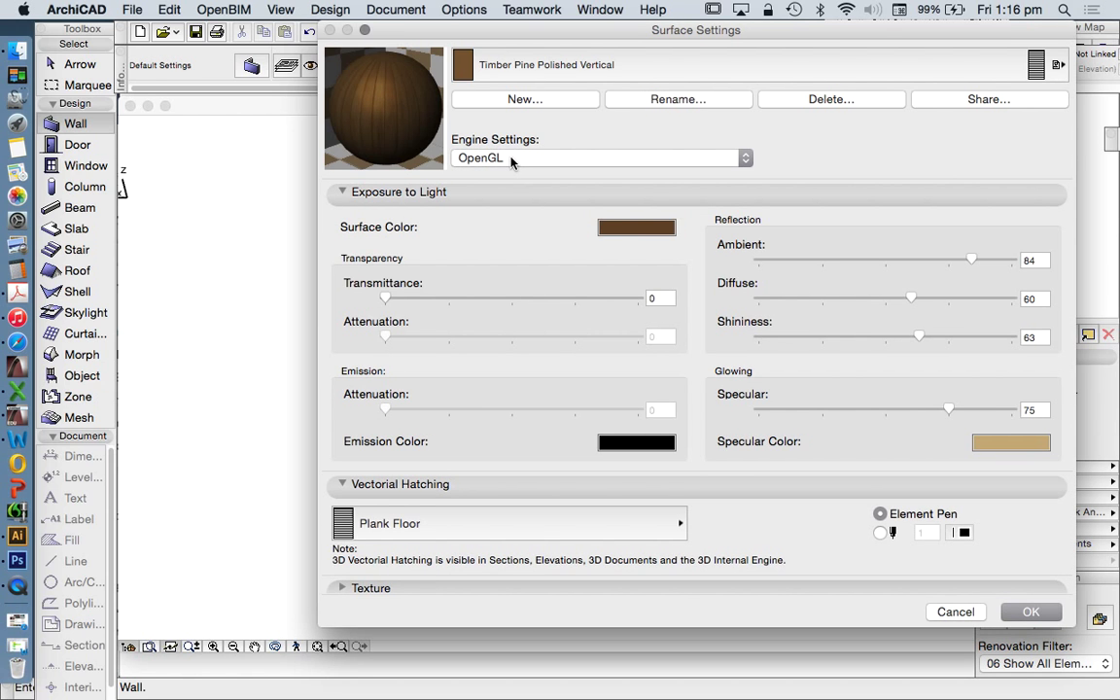
{"action": "left_click", "coordinate": [509, 159]}
Match the CineRender settings to the Internal Engine settings and confirm Surface Settings with OK.
{"action": "left_click", "coordinate": [521, 170]}
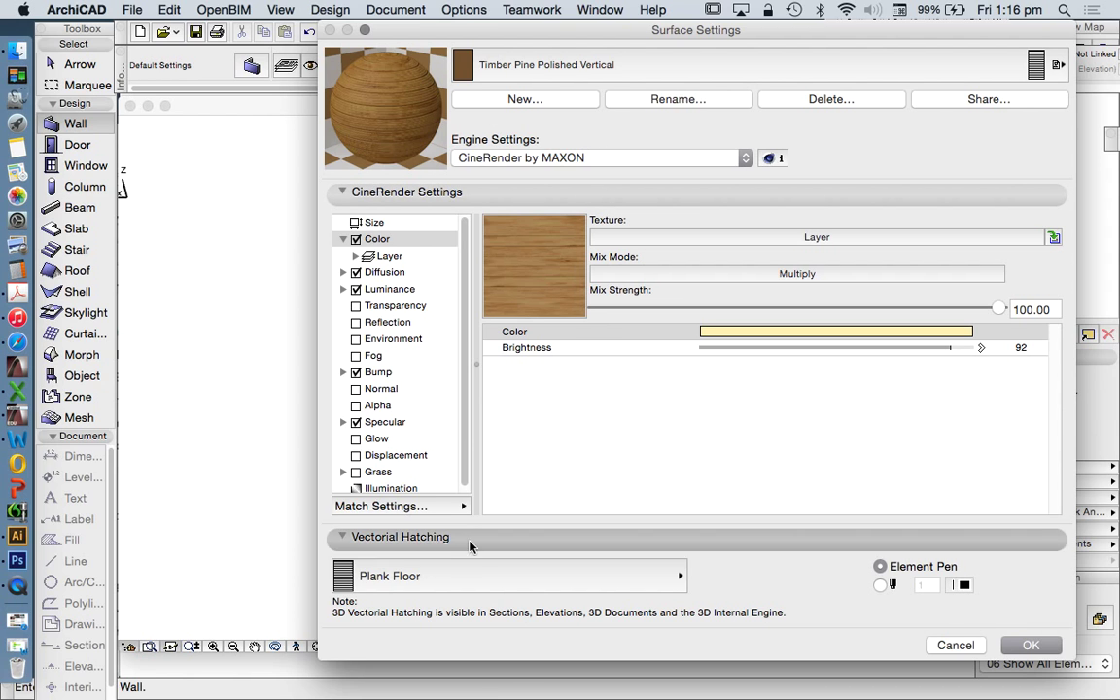
{"action": "left_click", "coordinate": [442, 506]}
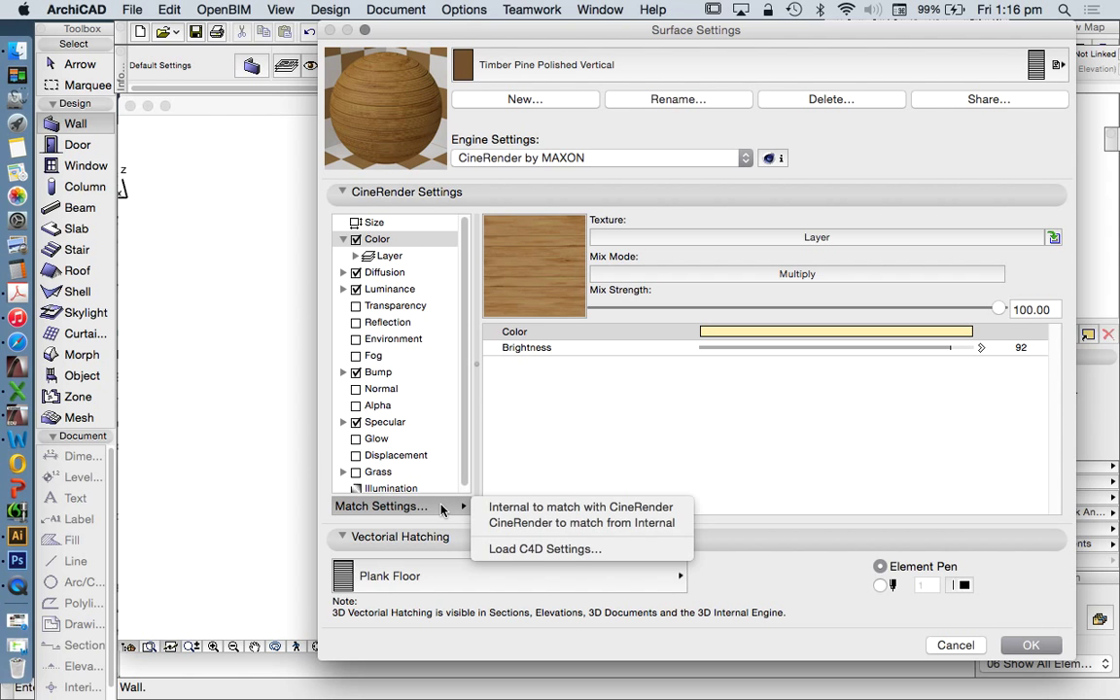
{"action": "left_click", "coordinate": [587, 525]}
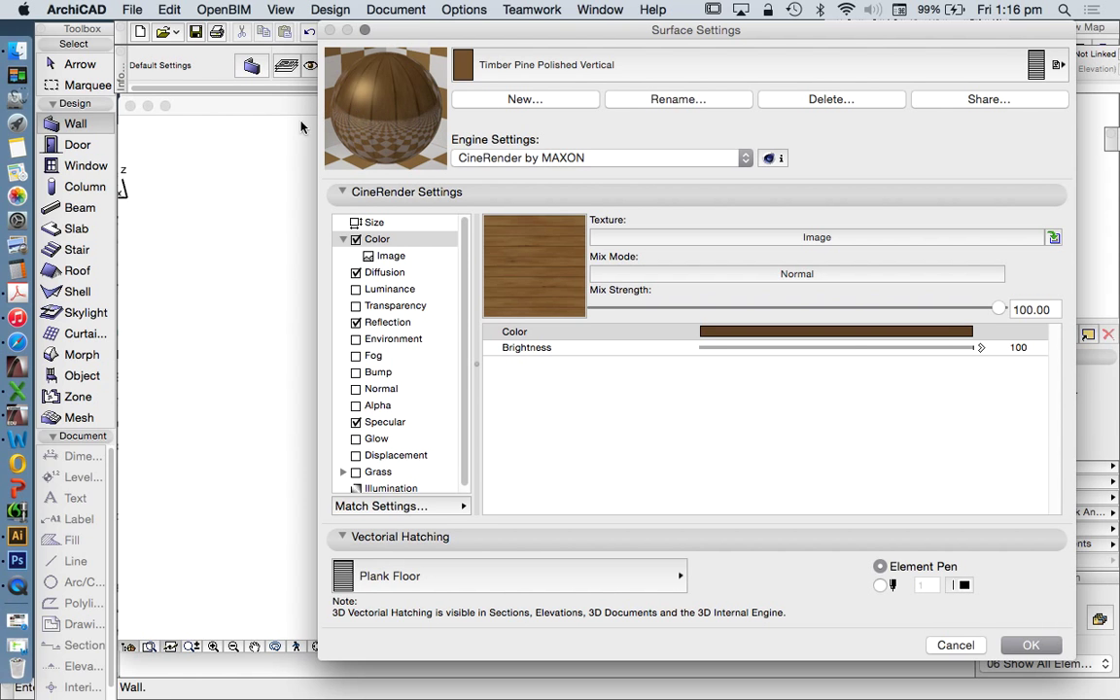
{"action": "left_click", "coordinate": [1031, 645]}
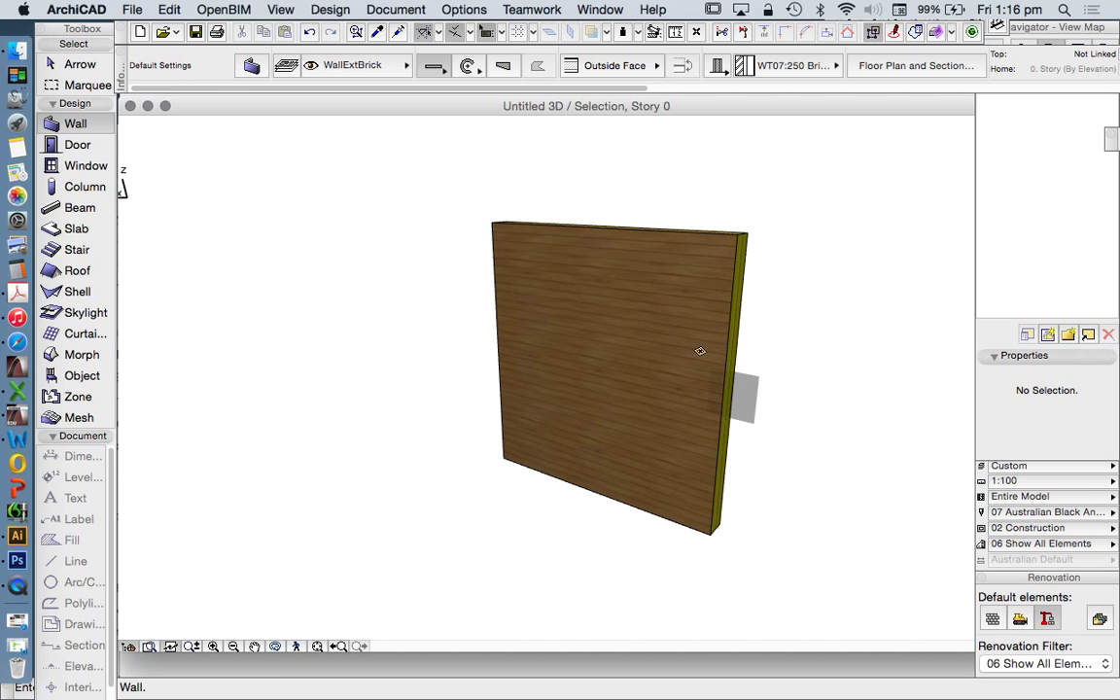
Set the wall's third Override Surface to Timber Pine Polished Vertical in Wall Selection Settings.
{"action": "left_click", "coordinate": [78, 63]}
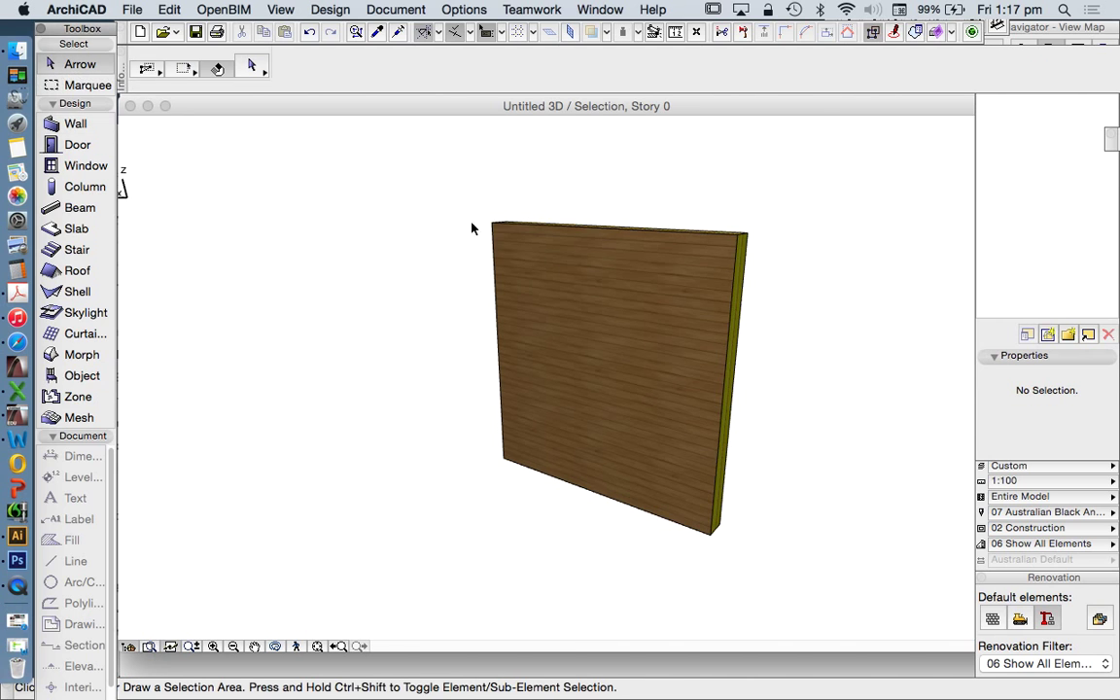
{"action": "left_click", "coordinate": [663, 312]}
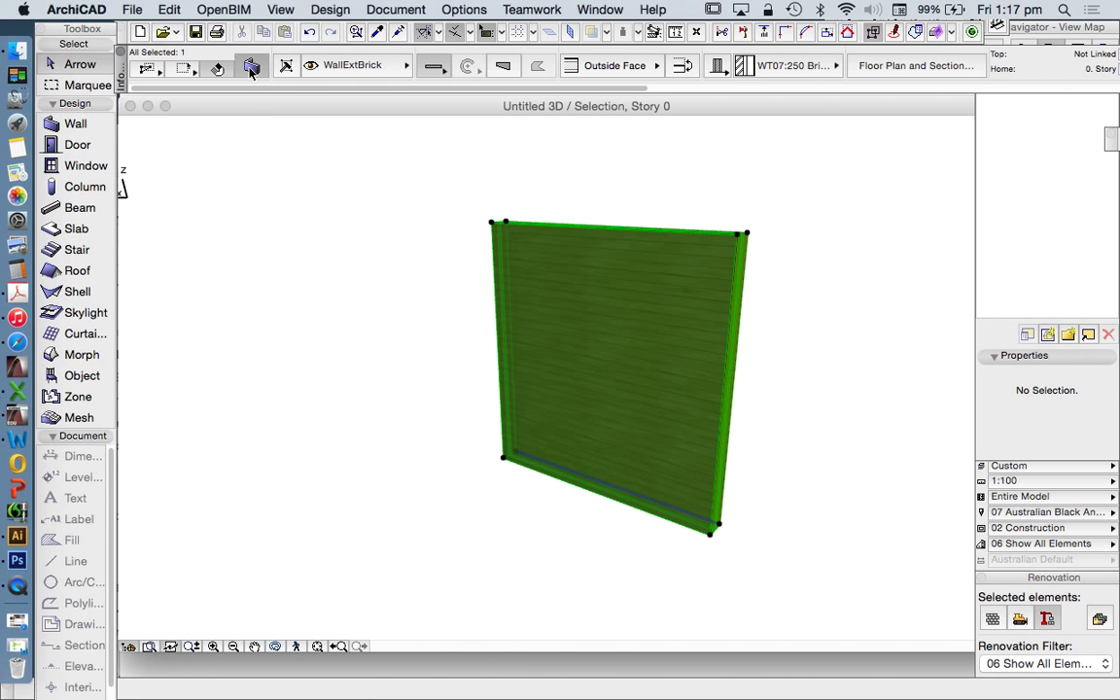
{"action": "left_click", "coordinate": [218, 68]}
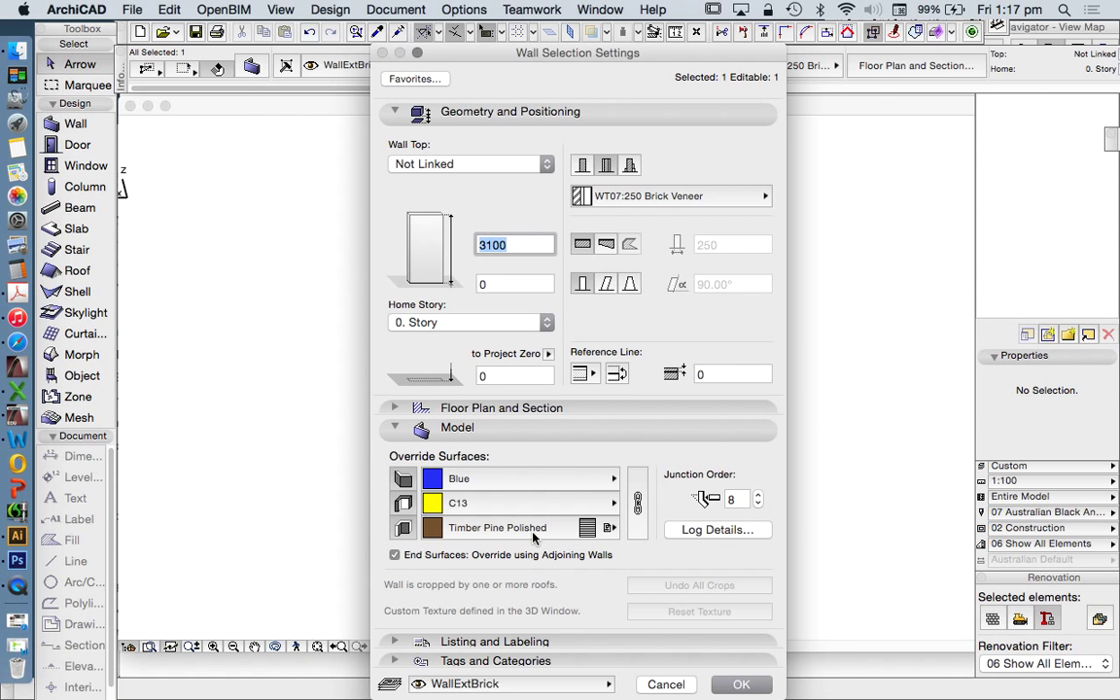
{"action": "left_click", "coordinate": [528, 528]}
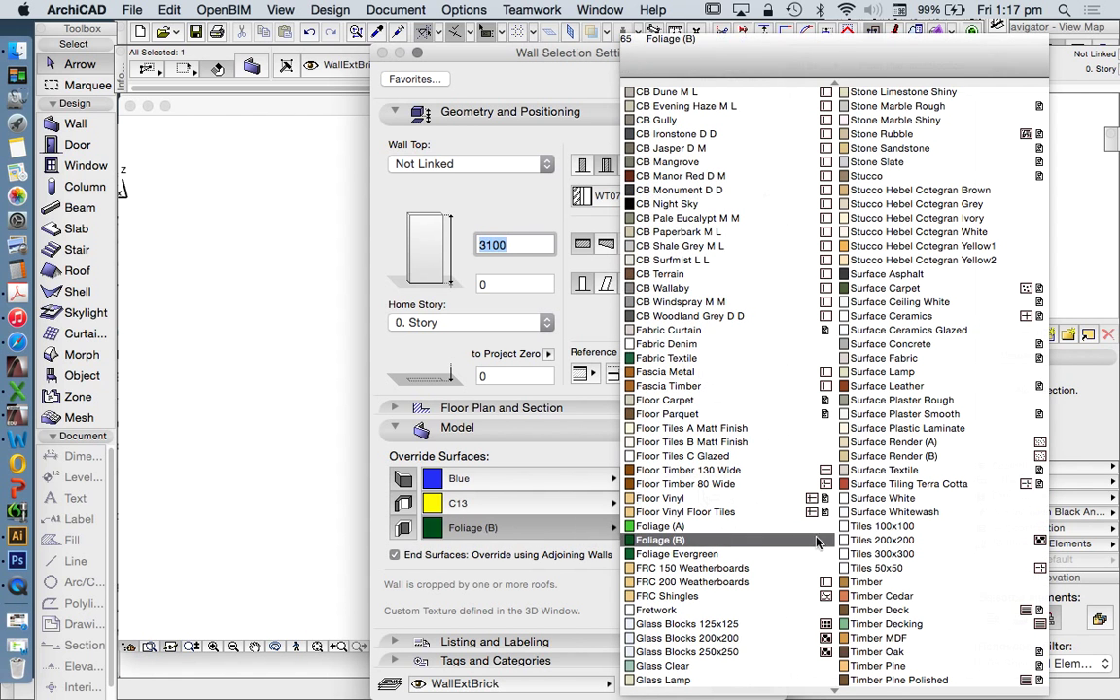
{"action": "scroll", "coordinate": [903, 530], "scroll_direction": "down", "scroll_amount": 2}
{"action": "left_click", "coordinate": [904, 666]}
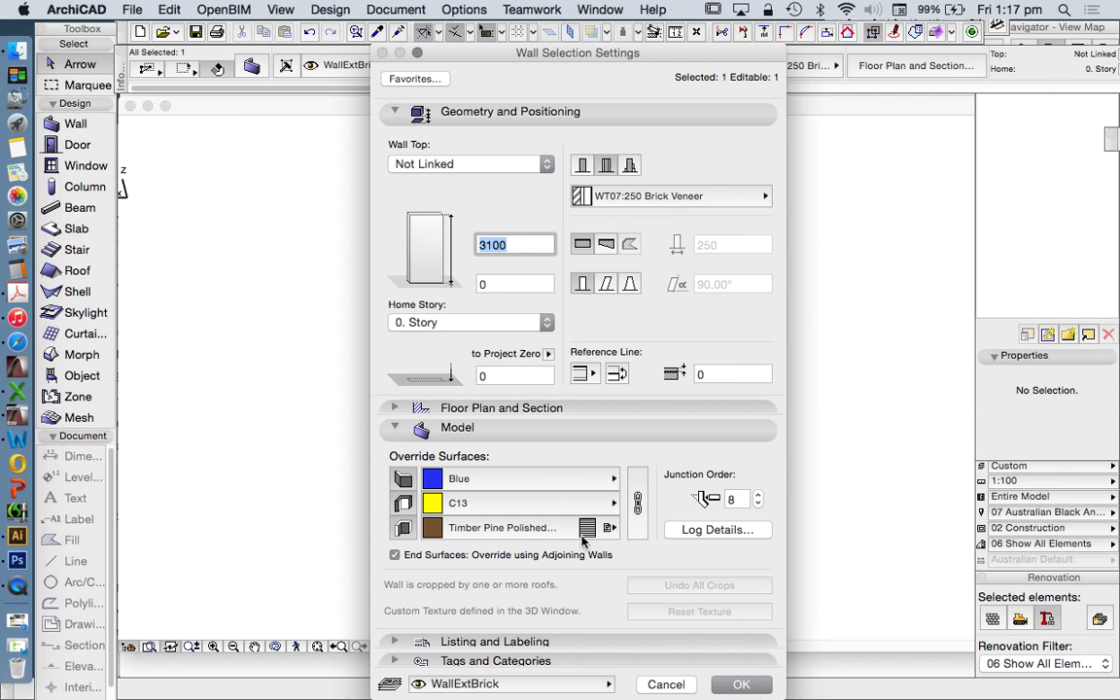
{"action": "left_click", "coordinate": [569, 533]}
{"action": "left_click", "coordinate": [851, 679]}
{"action": "left_click", "coordinate": [740, 684]}
Deselect the wall and orbit the 3D view to inspect its vertical grain.
{"action": "left_click", "coordinate": [792, 354]}
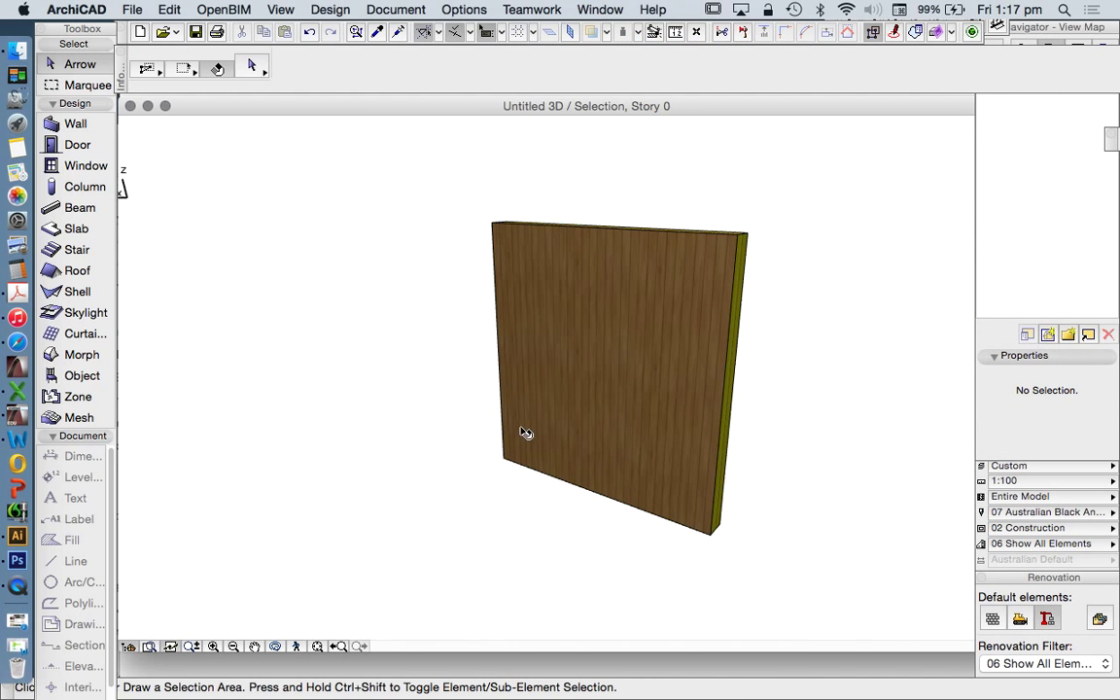
{"action": "scroll", "coordinate": [524, 432], "scroll_direction": "down", "scroll_amount": 2}
{"action": "left_click", "coordinate": [273, 649]}
{"action": "left_click_drag", "start_coordinate": [525, 525], "coordinate": [472, 512]}
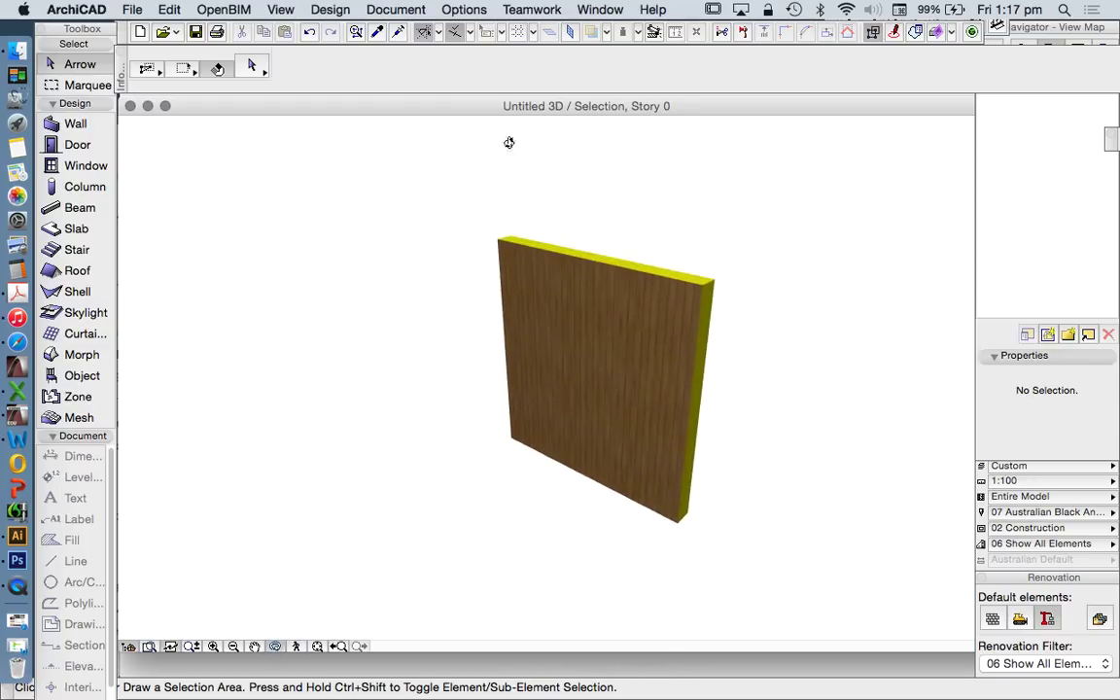
{"action": "left_click_drag", "start_coordinate": [622, 370], "coordinate": [575, 418]}
{"action": "left_click_drag", "start_coordinate": [568, 318], "coordinate": [639, 289]}
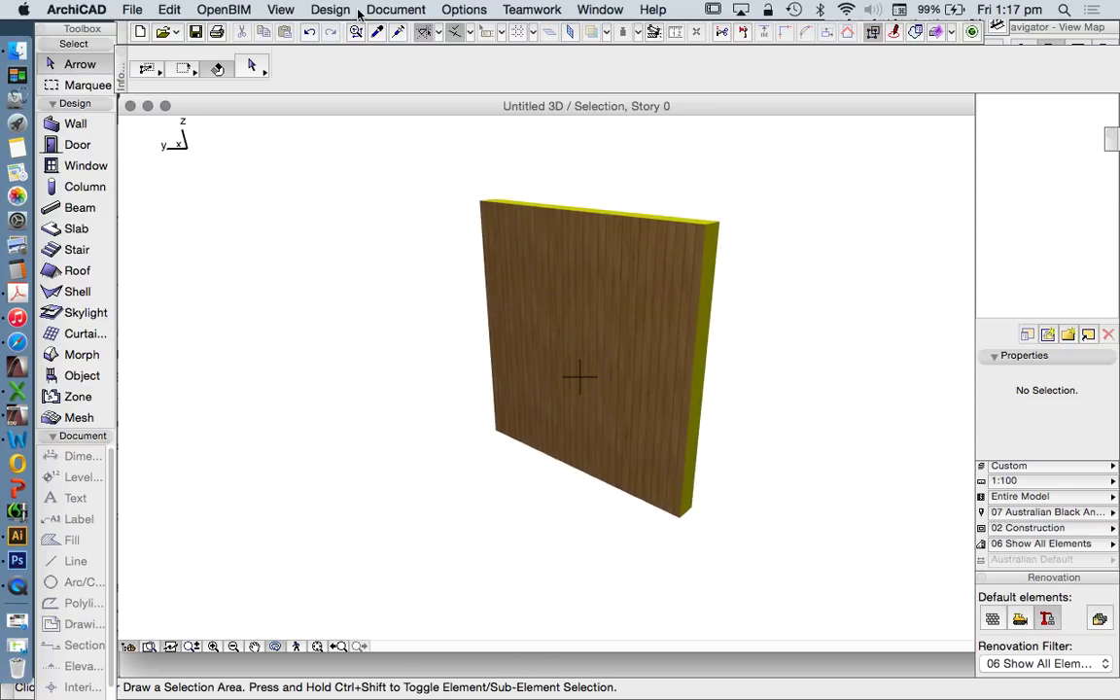
Orbit to a new angle and start a PhotoRender of the current 3D view.
{"action": "left_click", "coordinate": [418, 9]}
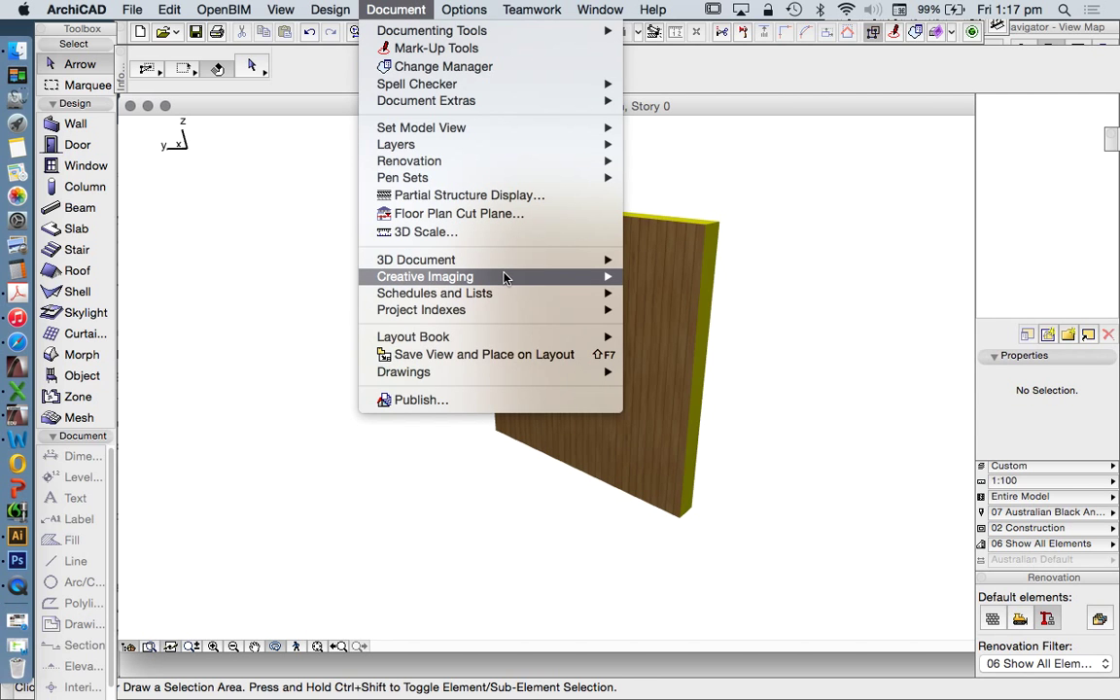
{"action": "mouse_move", "coordinate": [583, 276]}
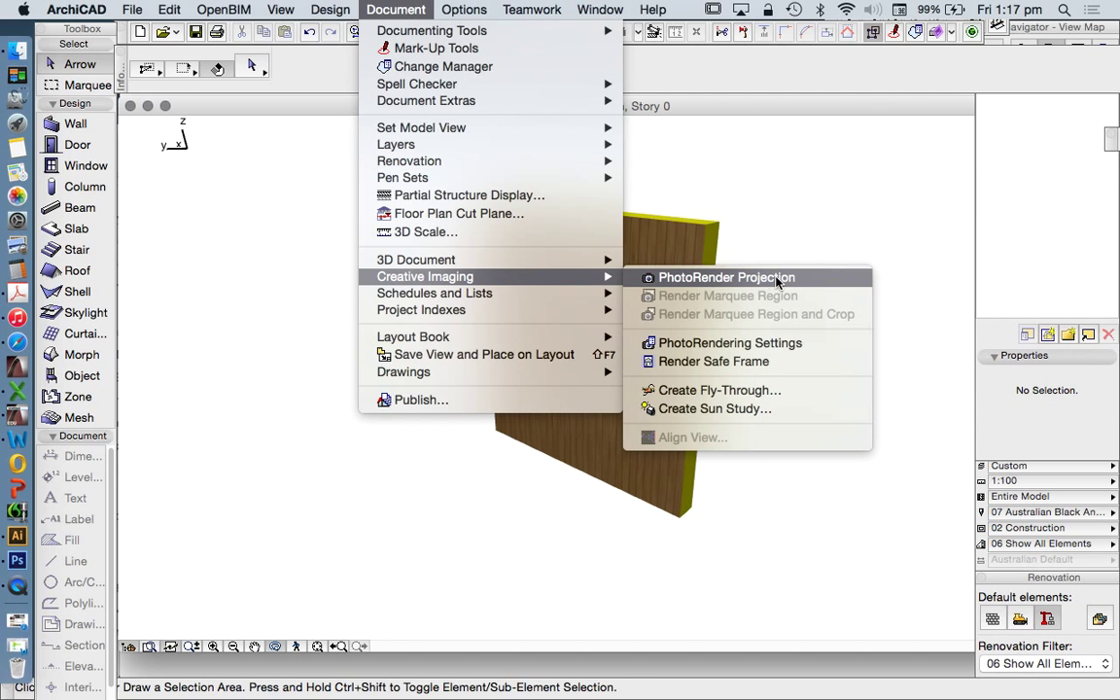
{"action": "left_click", "coordinate": [565, 370]}
{"action": "left_click_drag", "start_coordinate": [564, 371], "coordinate": [652, 233]}
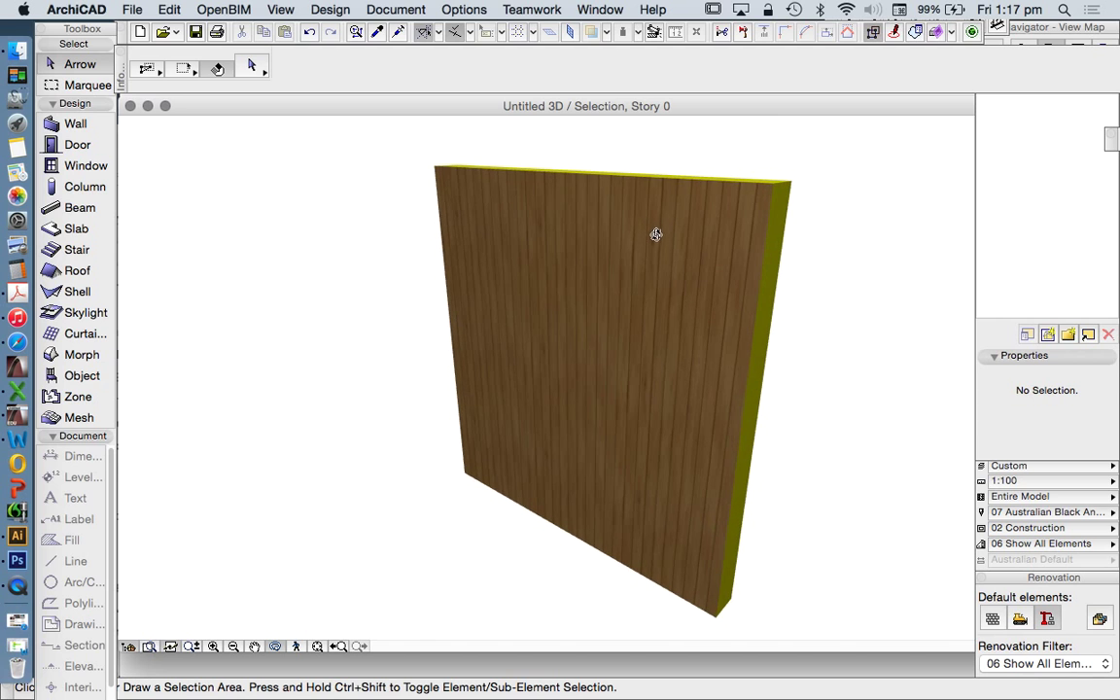
{"action": "left_click", "coordinate": [396, 9]}
{"action": "mouse_move", "coordinate": [508, 279]}
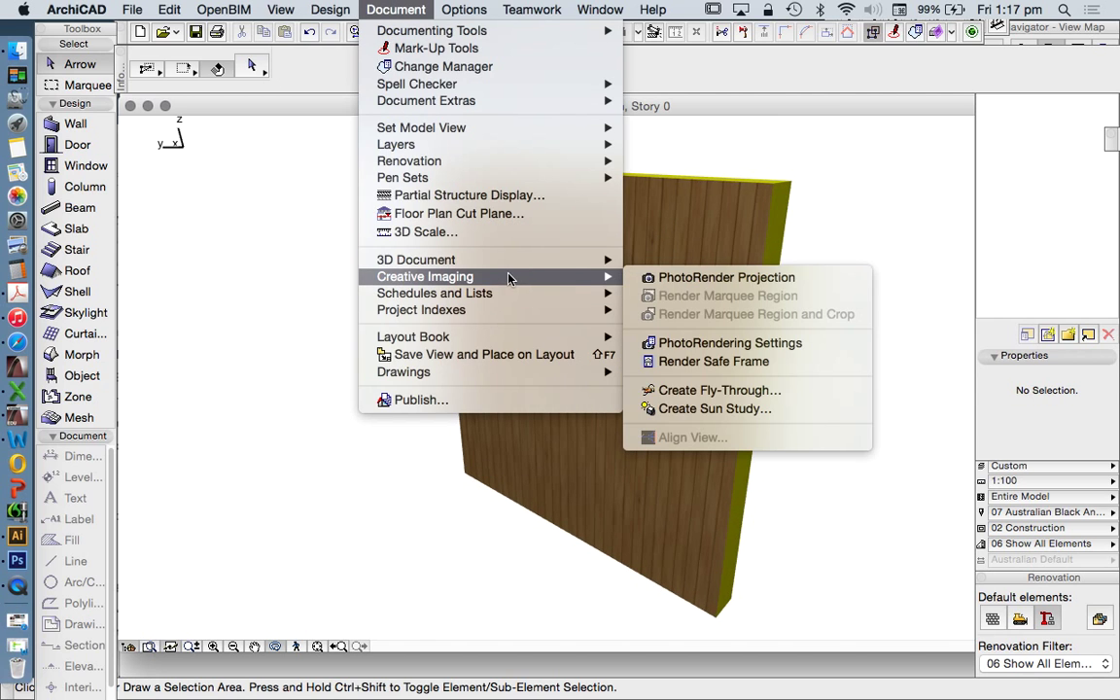
{"action": "left_click", "coordinate": [739, 276]}
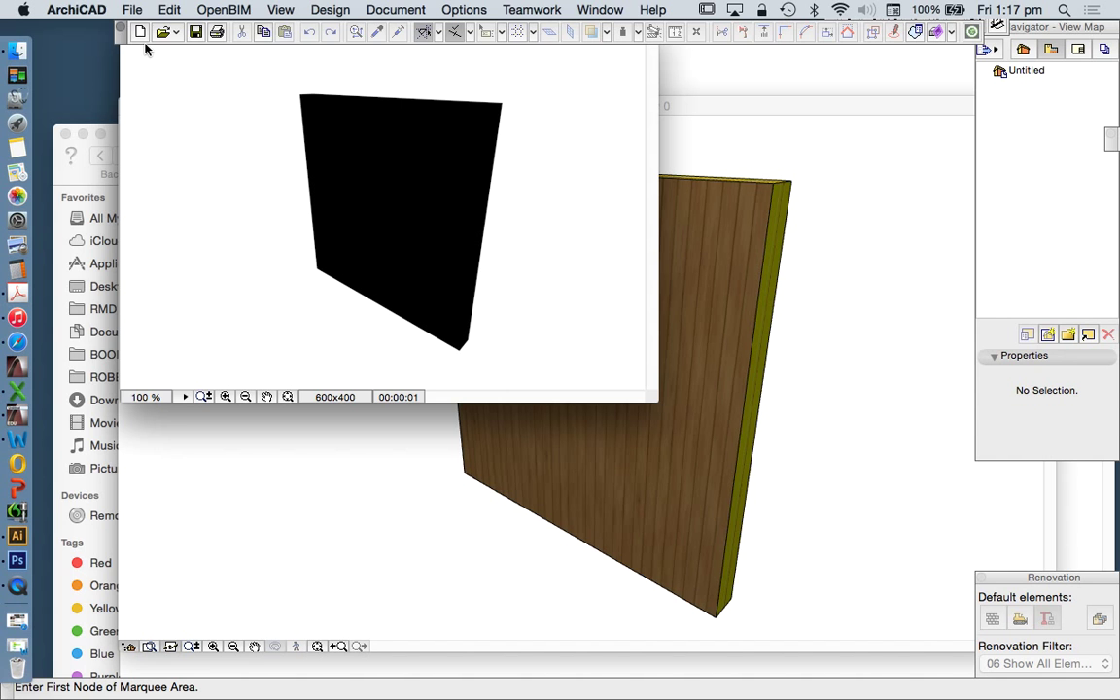
Dock the floating toolbar at the top and bring the 3D window in front.
{"action": "left_click", "coordinate": [205, 31]}
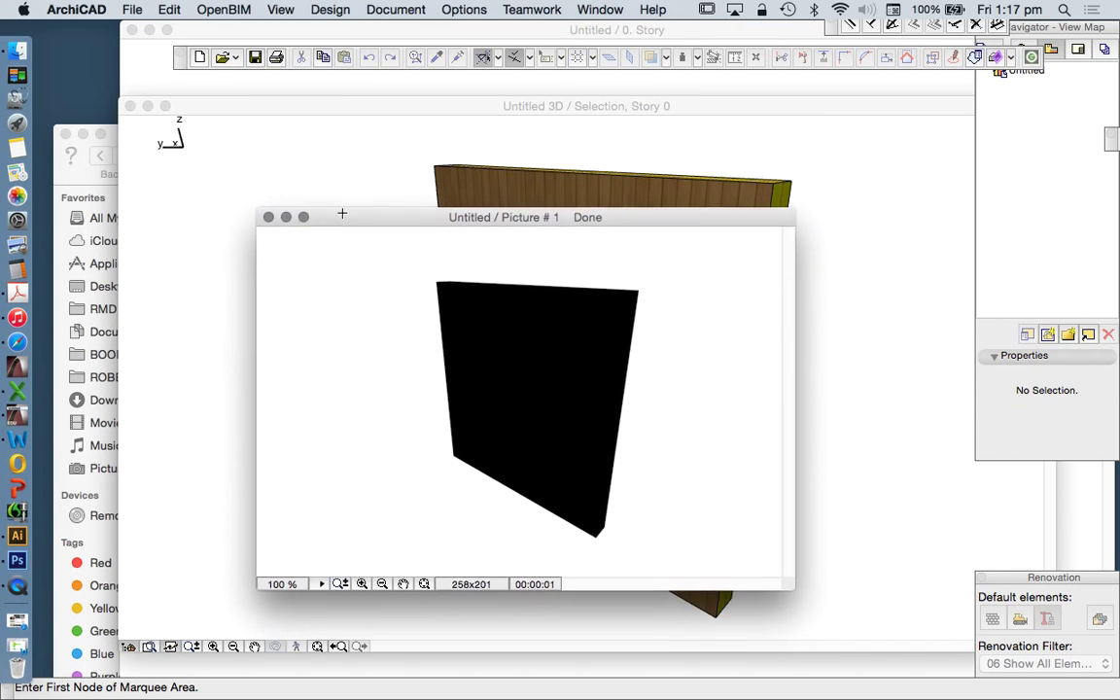
{"action": "left_click_drag", "start_coordinate": [181, 60], "coordinate": [75, 36]}
{"action": "left_click", "coordinate": [203, 204]}
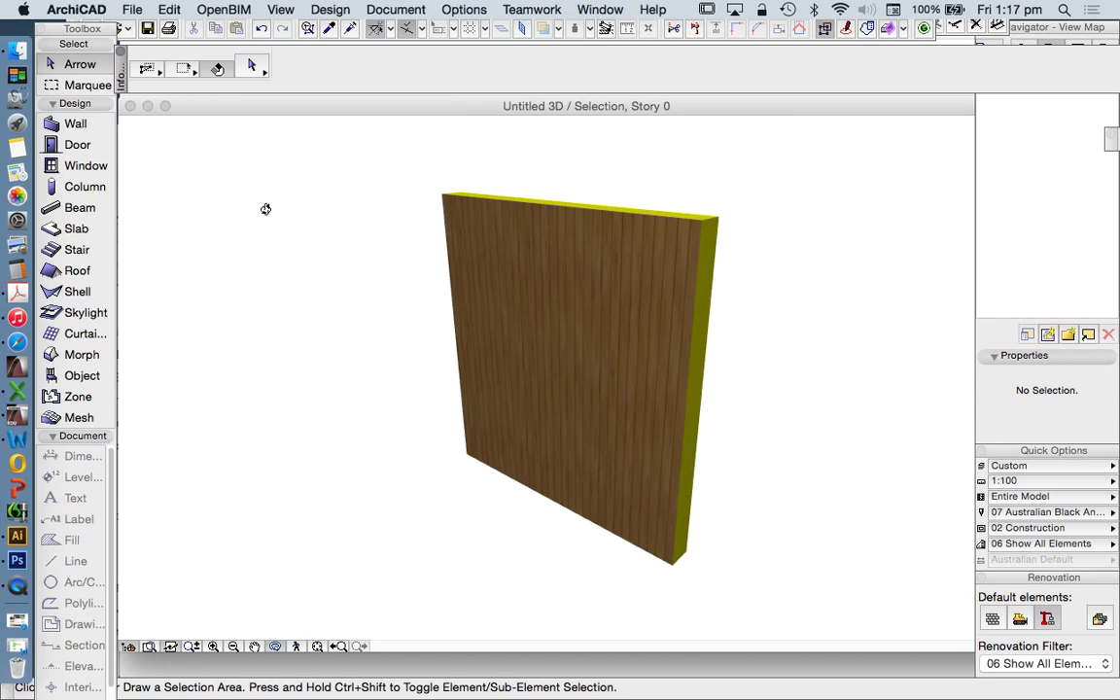
Open PhotoRendering Settings and raise the sun light to High (200%).
{"action": "left_click", "coordinate": [395, 9]}
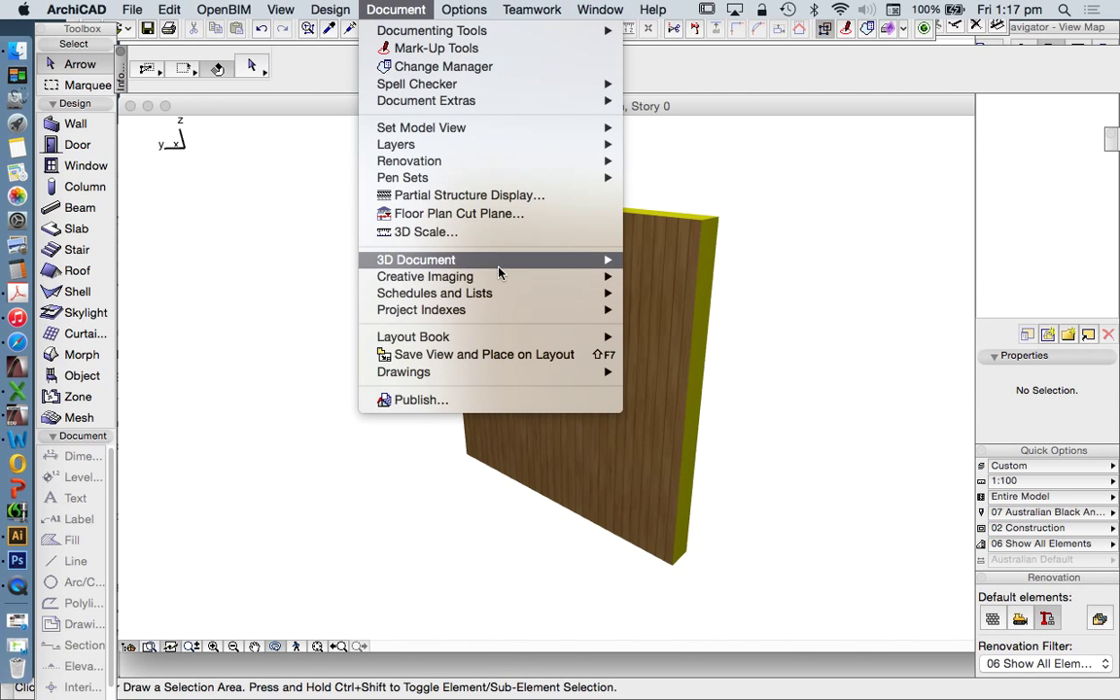
{"action": "mouse_move", "coordinate": [504, 277]}
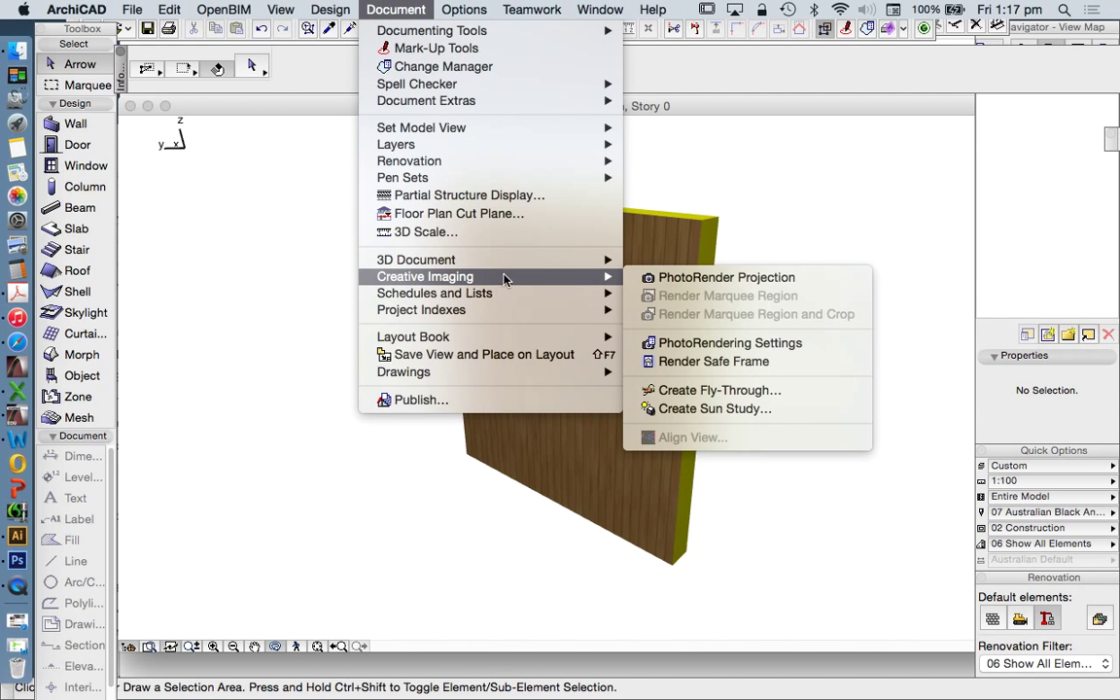
{"action": "left_click", "coordinate": [730, 343]}
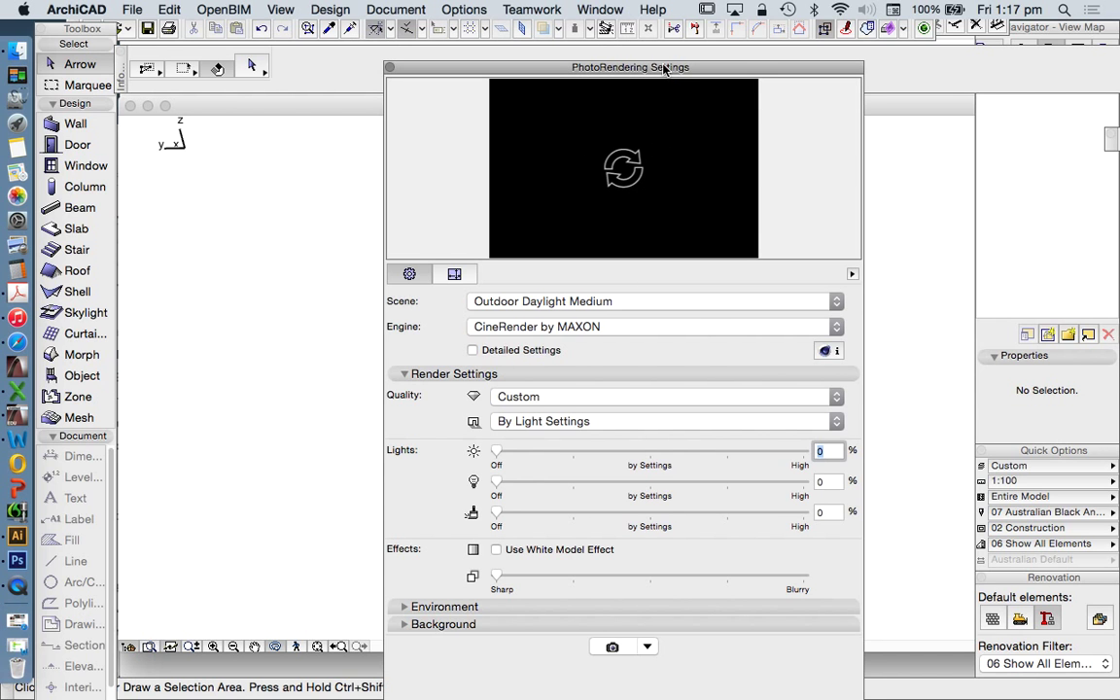
{"action": "left_click_drag", "start_coordinate": [664, 68], "coordinate": [592, 46]}
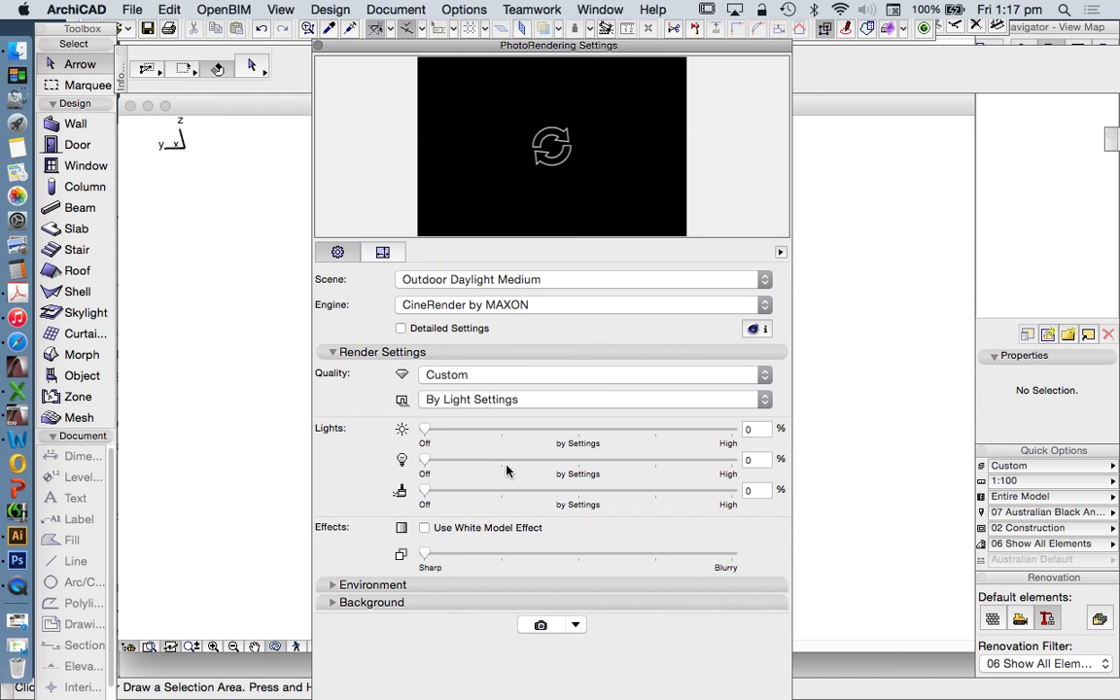
{"action": "left_click", "coordinate": [580, 430]}
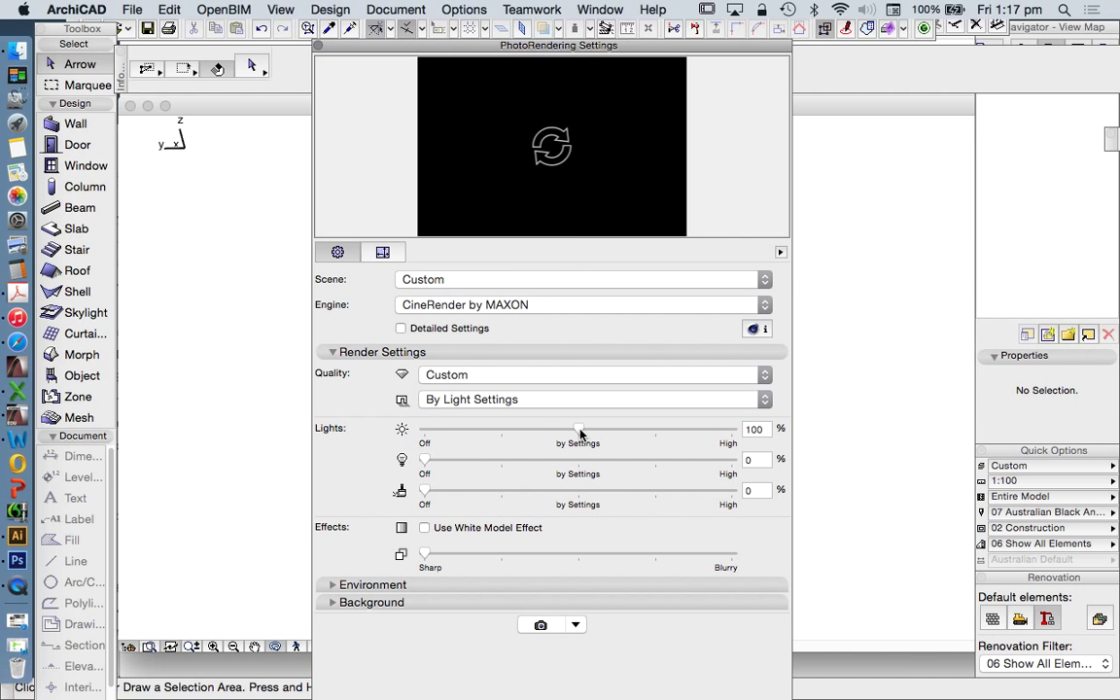
{"action": "left_click", "coordinate": [724, 433]}
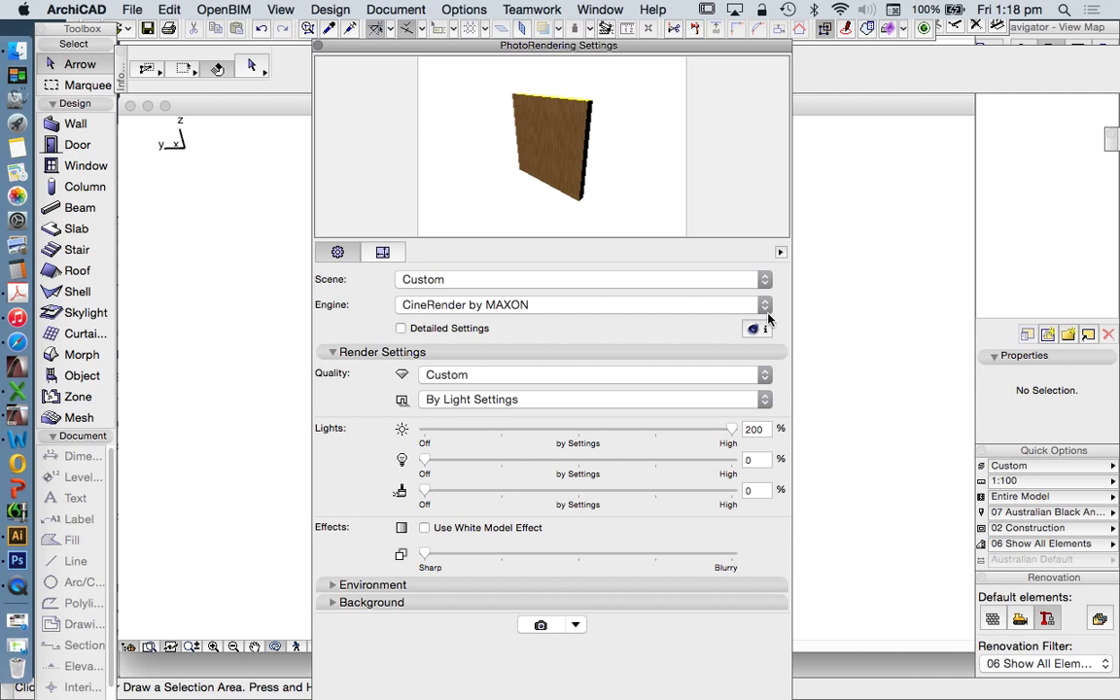
Widen and reposition the PhotoRendering Settings window to enlarge the preview.
{"action": "left_click_drag", "start_coordinate": [791, 235], "coordinate": [1072, 235]}
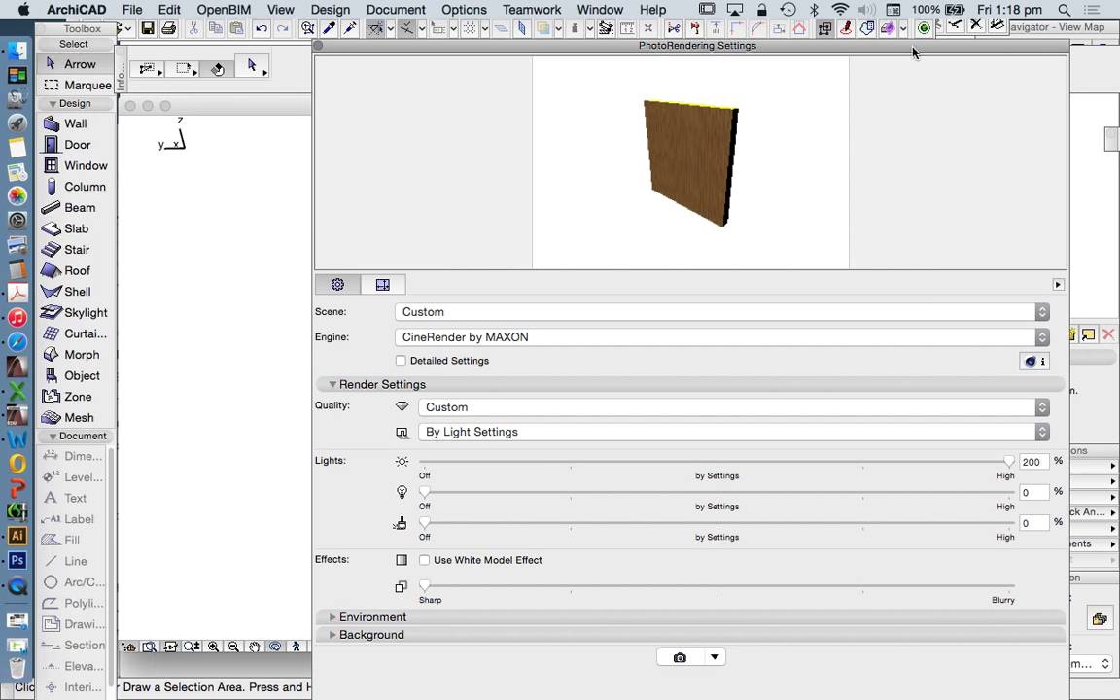
{"action": "left_click_drag", "start_coordinate": [1069, 110], "coordinate": [770, 134]}
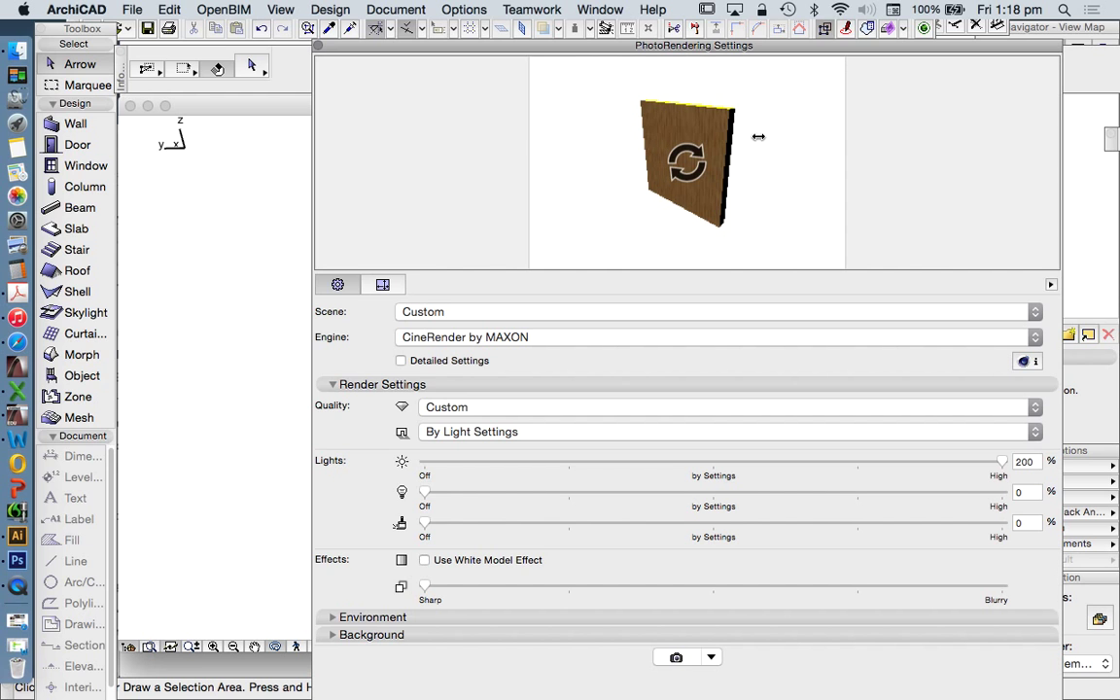
{"action": "left_click_drag", "start_coordinate": [685, 43], "coordinate": [598, 44]}
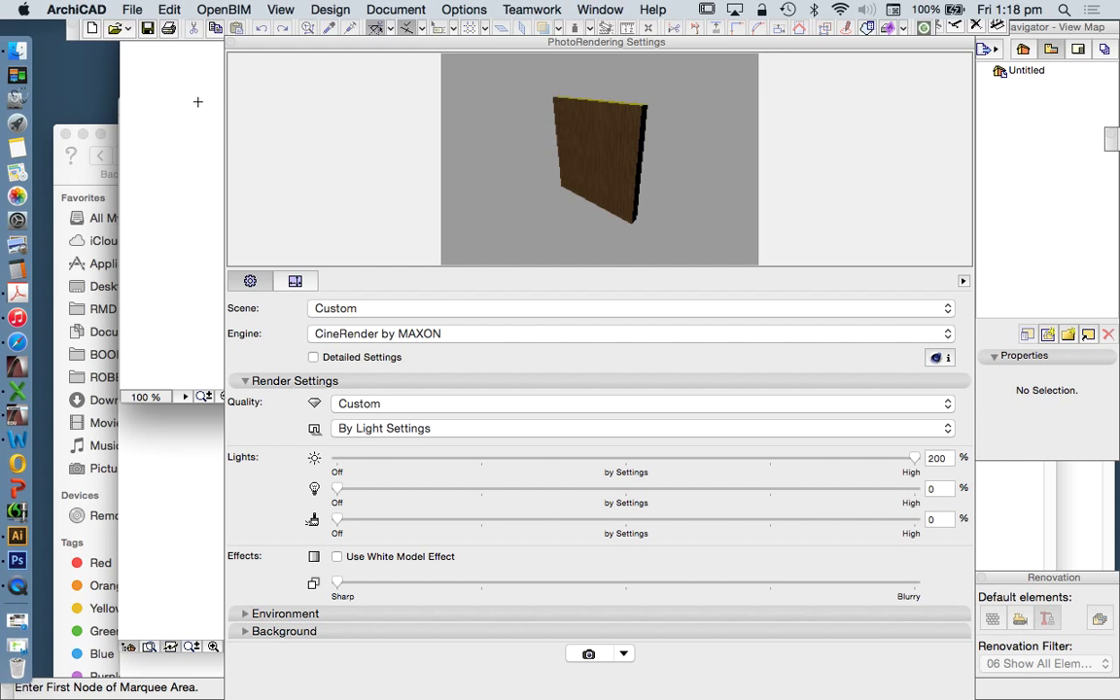
Move the PhotoRendering Settings aside and close them.
{"action": "left_click_drag", "start_coordinate": [194, 99], "coordinate": [161, 53]}
{"action": "left_click_drag", "start_coordinate": [231, 43], "coordinate": [306, 477]}
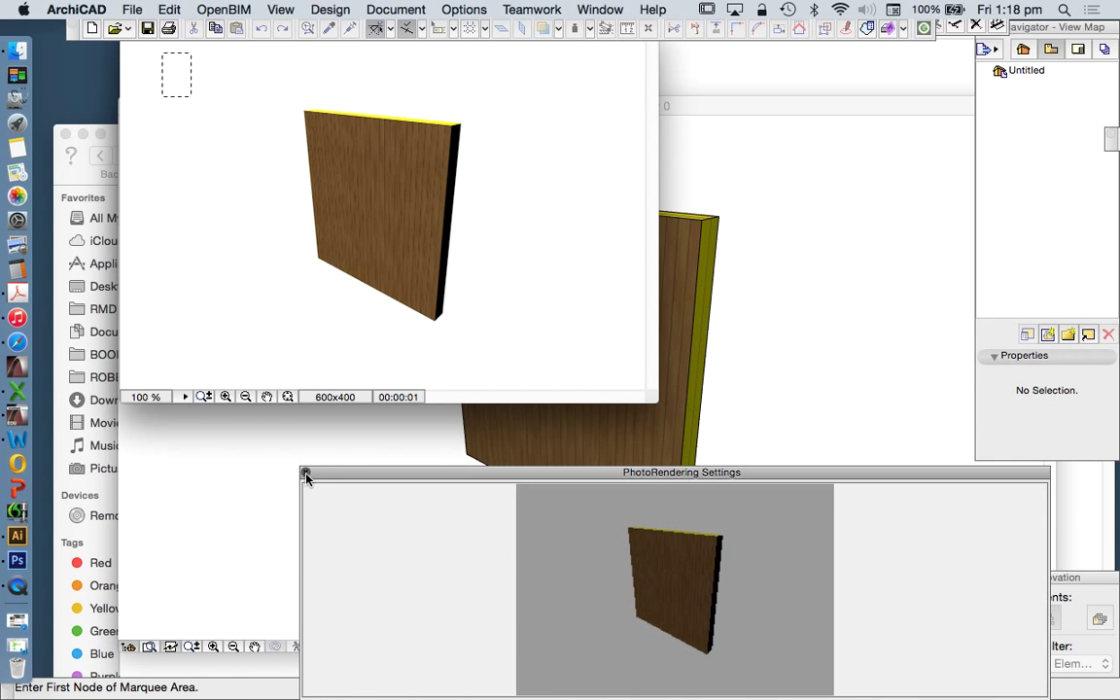
{"action": "left_click", "coordinate": [304, 474]}
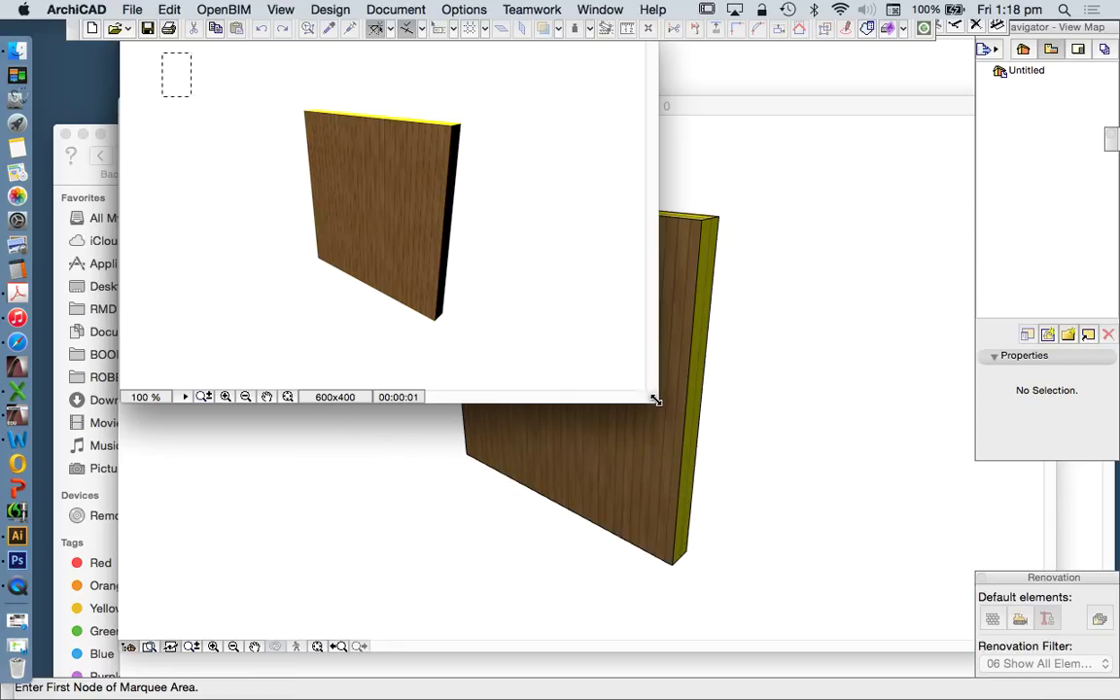
Enlarge and inspect the rendered timber wall picture, then close it without saving.
{"action": "left_click_drag", "start_coordinate": [653, 394], "coordinate": [924, 587]}
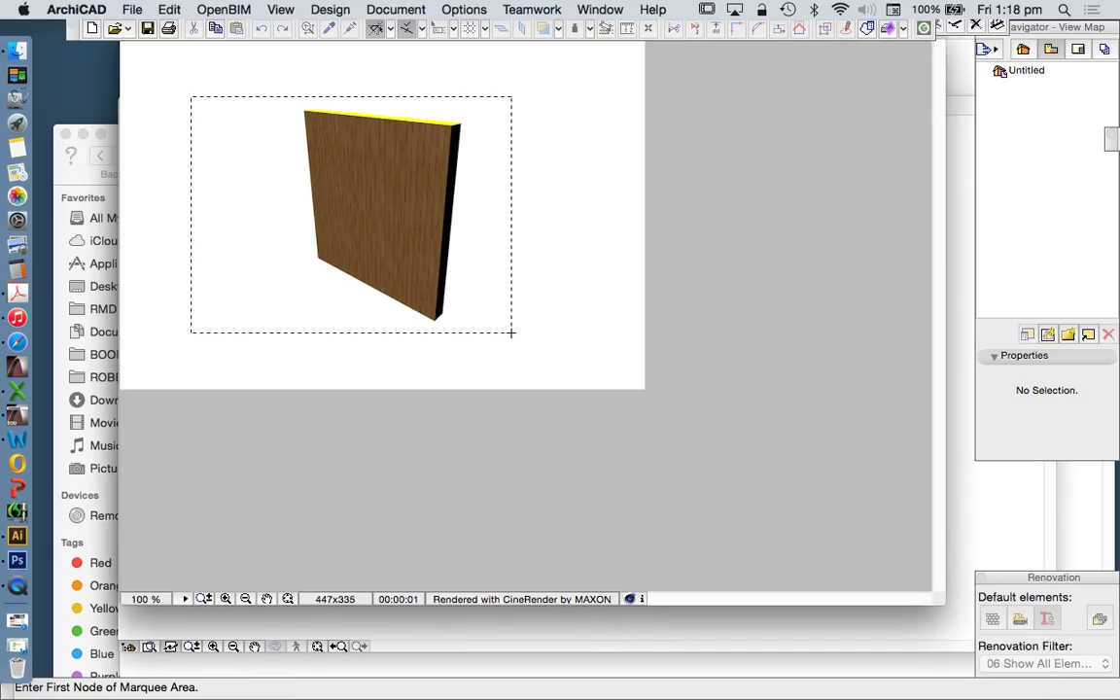
{"action": "left_click", "coordinate": [512, 332]}
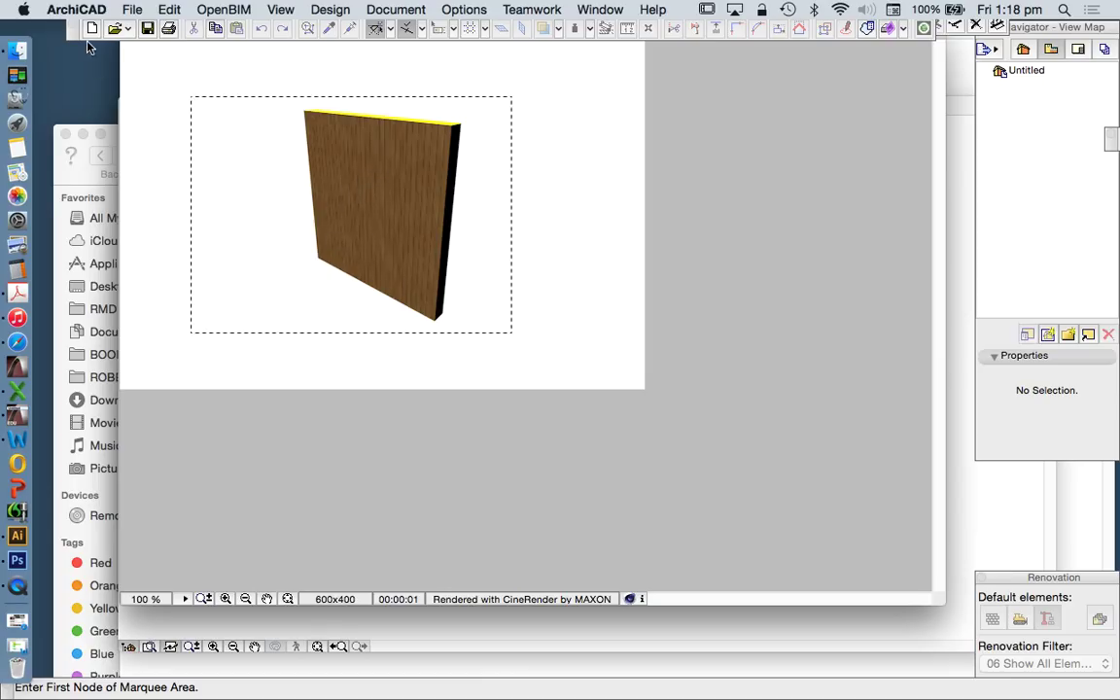
{"action": "left_click_drag", "start_coordinate": [73, 37], "coordinate": [219, 98]}
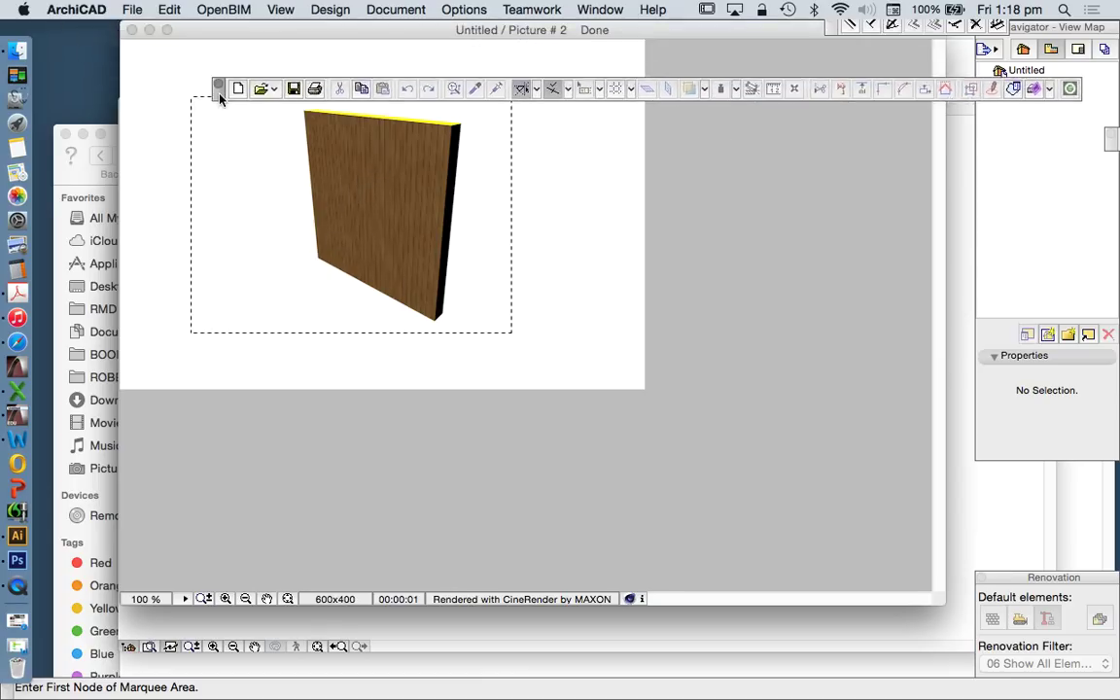
{"action": "left_click", "coordinate": [132, 30]}
{"action": "left_click", "coordinate": [551, 367]}
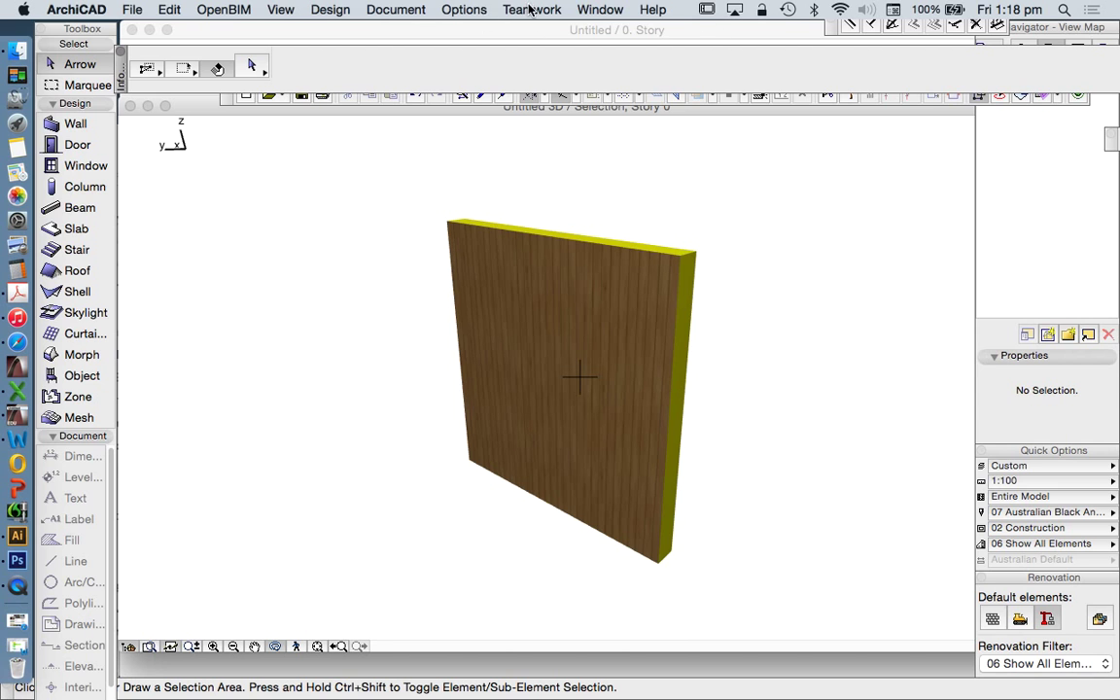
Bring up the Surface Settings dialog via Options > Element Attributes > Surfaces.
{"action": "left_click", "coordinate": [464, 9]}
{"action": "mouse_move", "coordinate": [506, 31]}
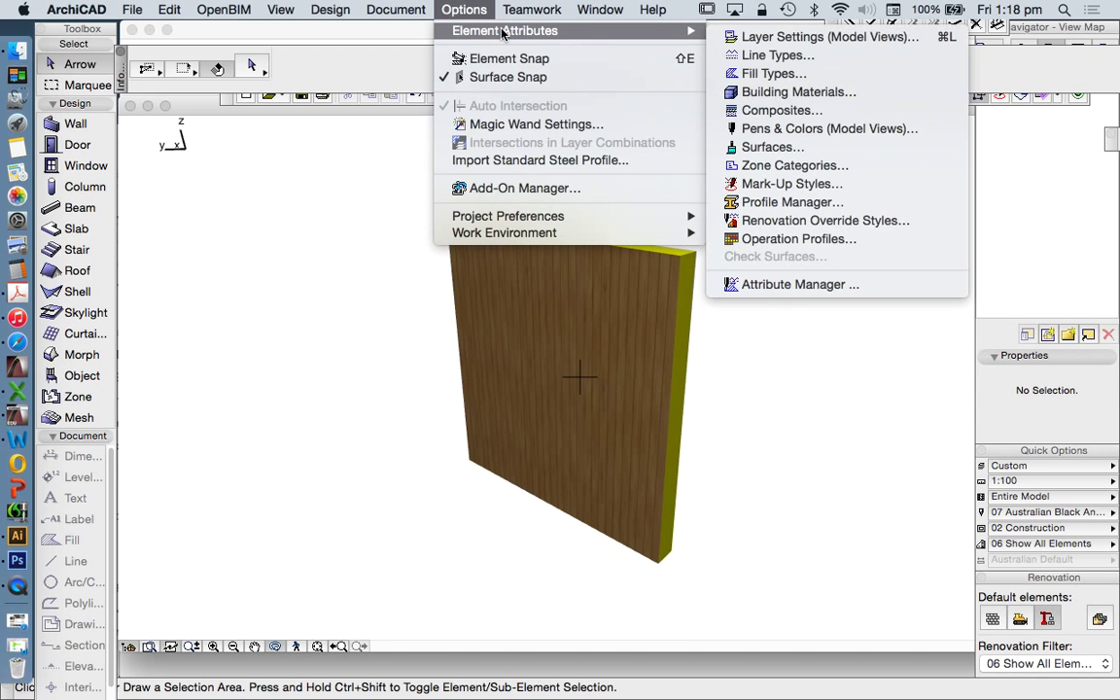
{"action": "left_click", "coordinate": [821, 151]}
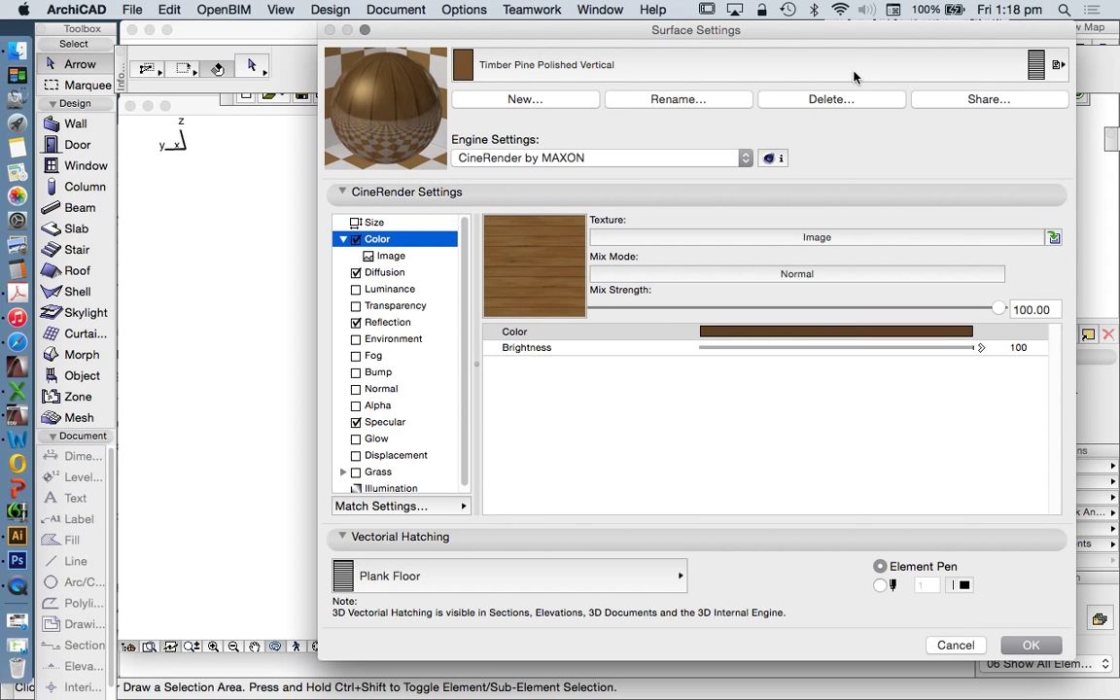
Load the Floor Vinyl Floor Tiles surface from the surface name list.
{"action": "left_click", "coordinate": [602, 68]}
{"action": "scroll", "coordinate": [330, 199], "scroll_direction": "up", "scroll_amount": 10}
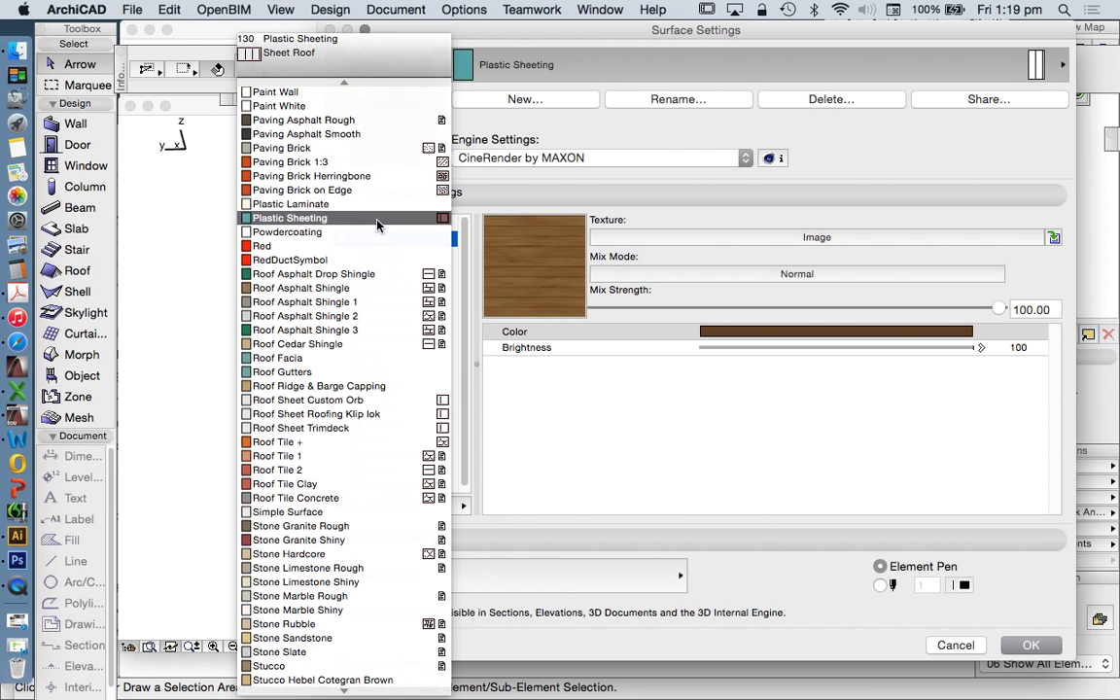
{"action": "scroll", "coordinate": [377, 224], "scroll_direction": "up", "scroll_amount": 20}
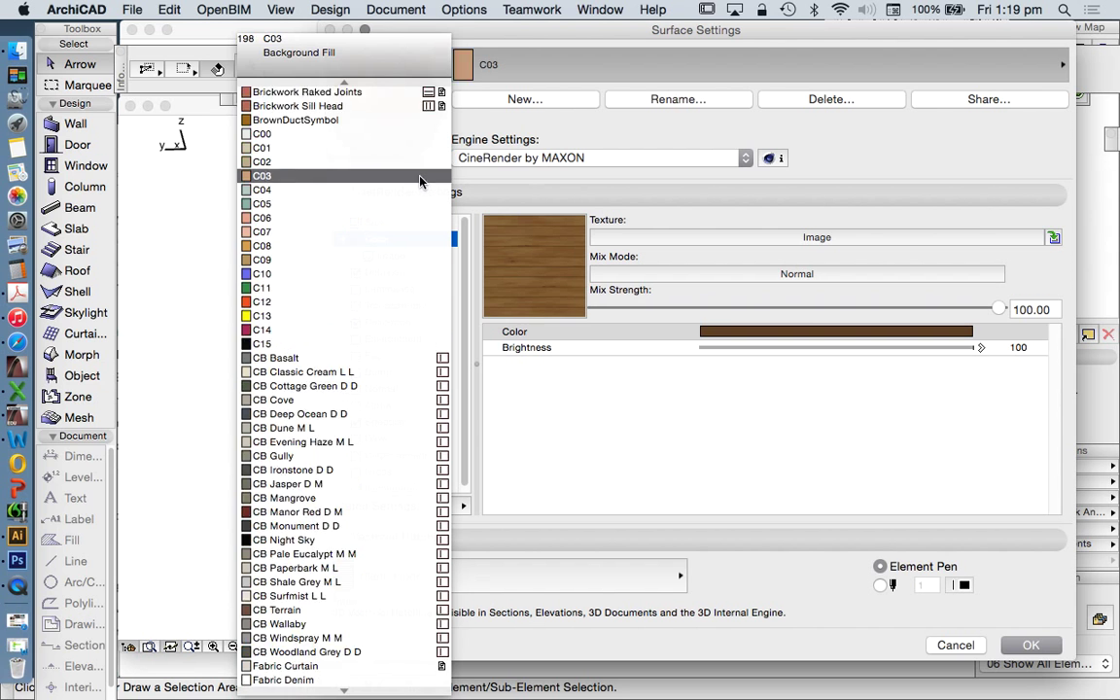
{"action": "scroll", "coordinate": [388, 183], "scroll_direction": "down", "scroll_amount": 20}
{"action": "scroll", "coordinate": [340, 175], "scroll_direction": "up", "scroll_amount": 12}
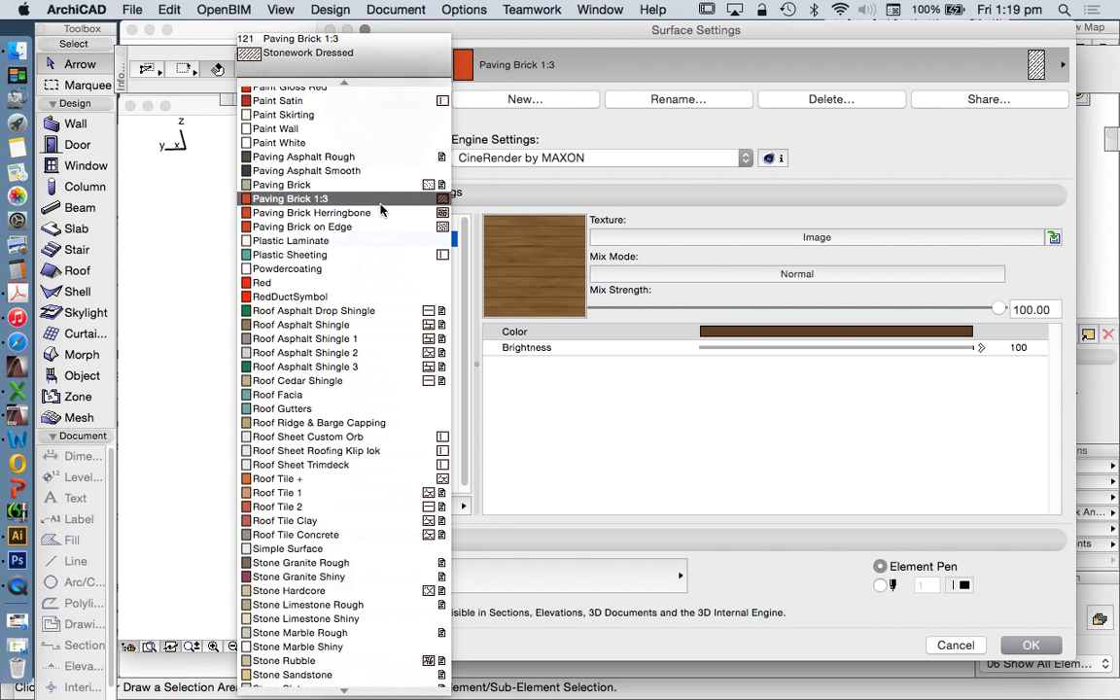
{"action": "scroll", "coordinate": [369, 194], "scroll_direction": "up", "scroll_amount": 10}
{"action": "scroll", "coordinate": [356, 154], "scroll_direction": "down", "scroll_amount": 10}
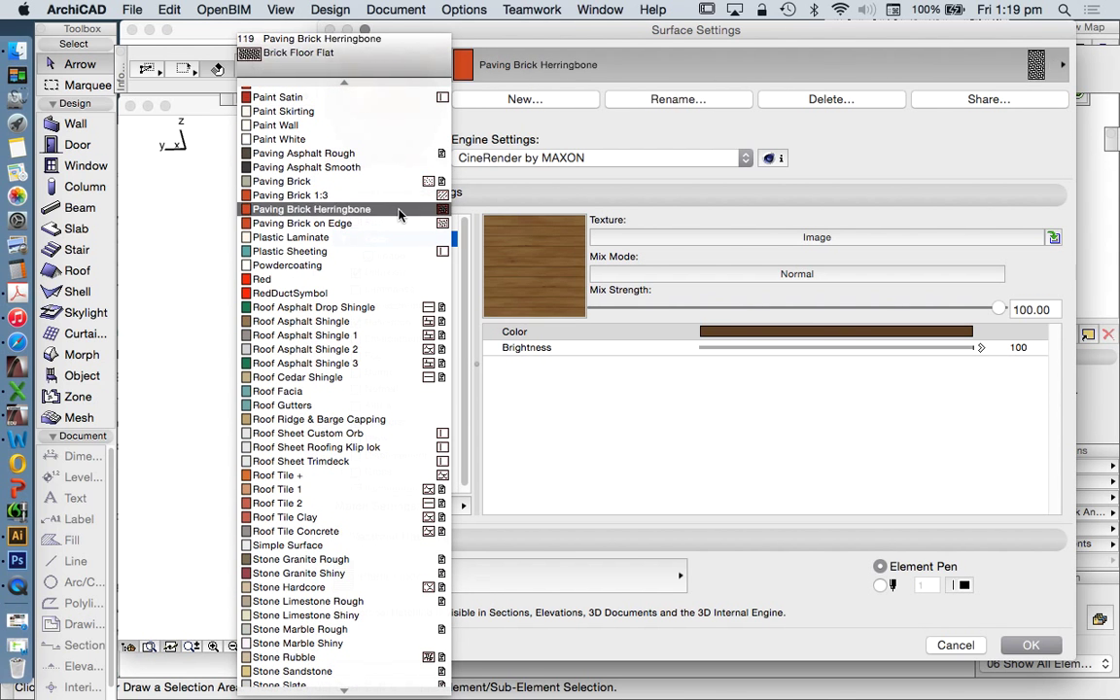
{"action": "scroll", "coordinate": [379, 252], "scroll_direction": "up", "scroll_amount": 10}
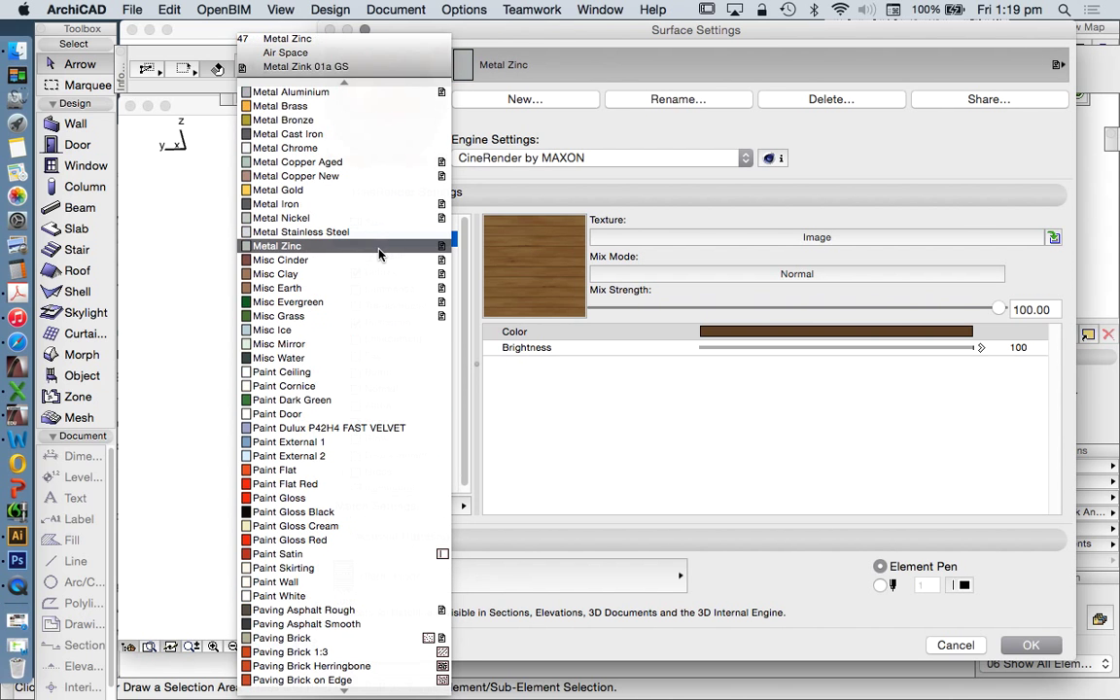
{"action": "scroll", "coordinate": [379, 251], "scroll_direction": "up", "scroll_amount": 7}
{"action": "scroll", "coordinate": [382, 212], "scroll_direction": "up", "scroll_amount": 2}
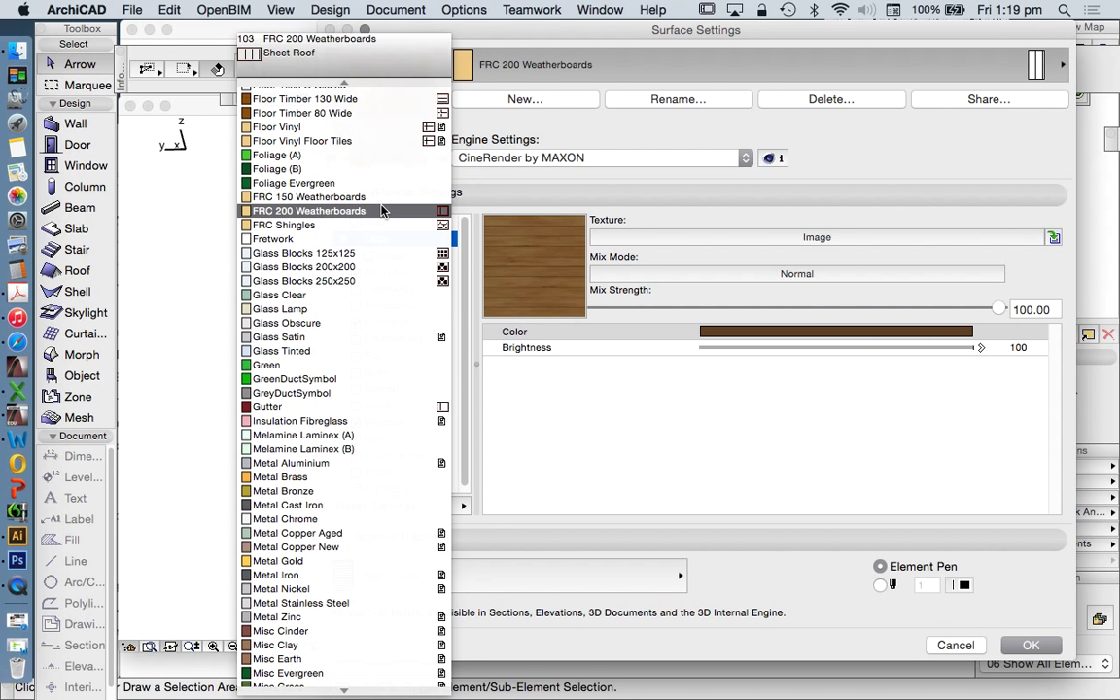
{"action": "scroll", "coordinate": [382, 209], "scroll_direction": "up", "scroll_amount": 3}
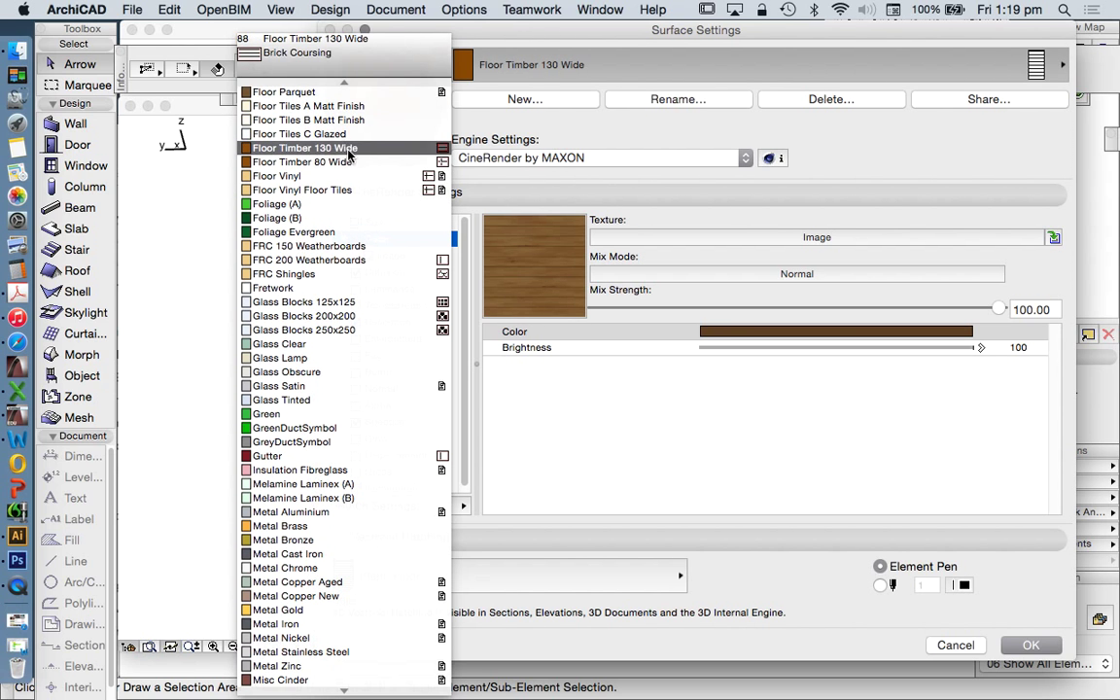
{"action": "scroll", "coordinate": [315, 136], "scroll_direction": "down", "scroll_amount": 1}
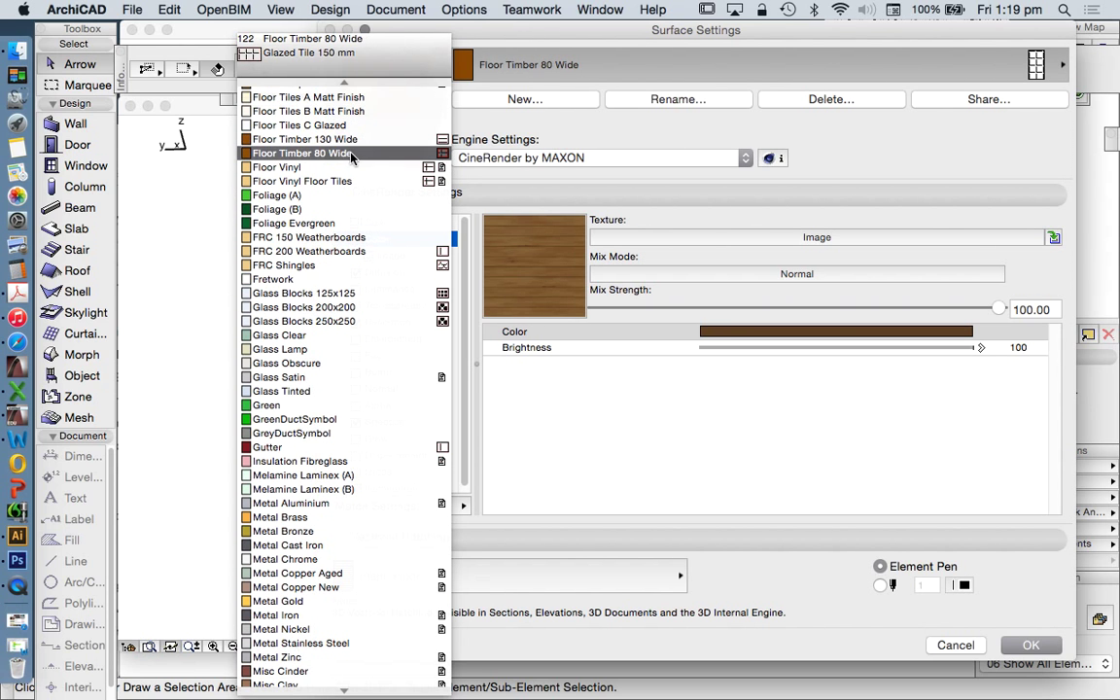
{"action": "left_click", "coordinate": [442, 182]}
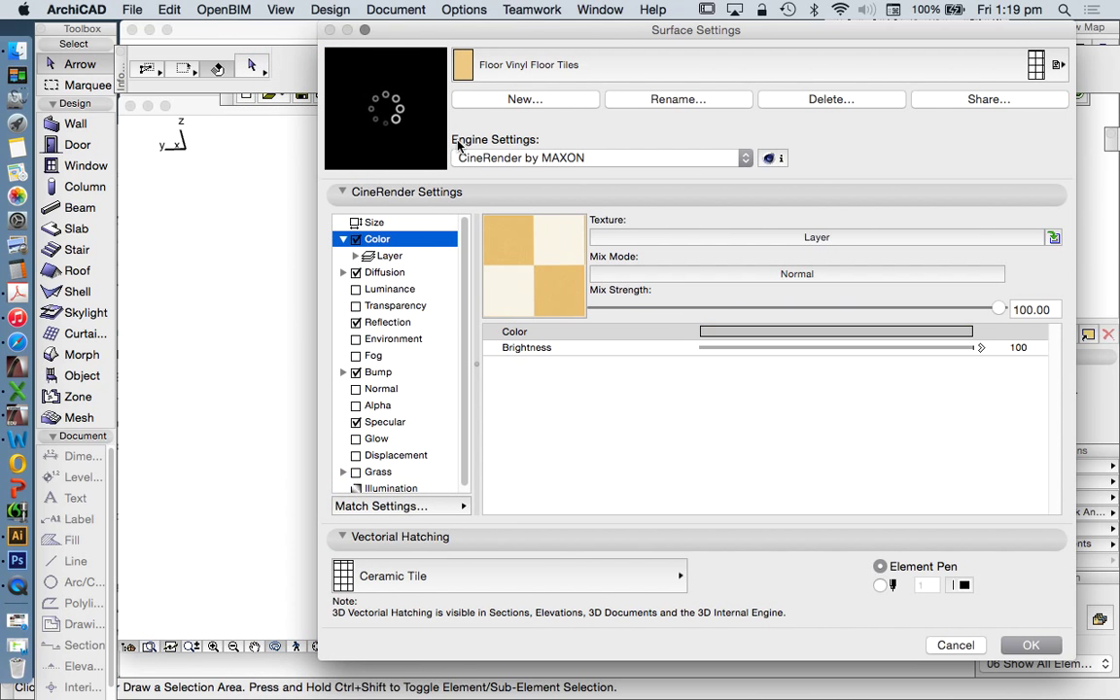